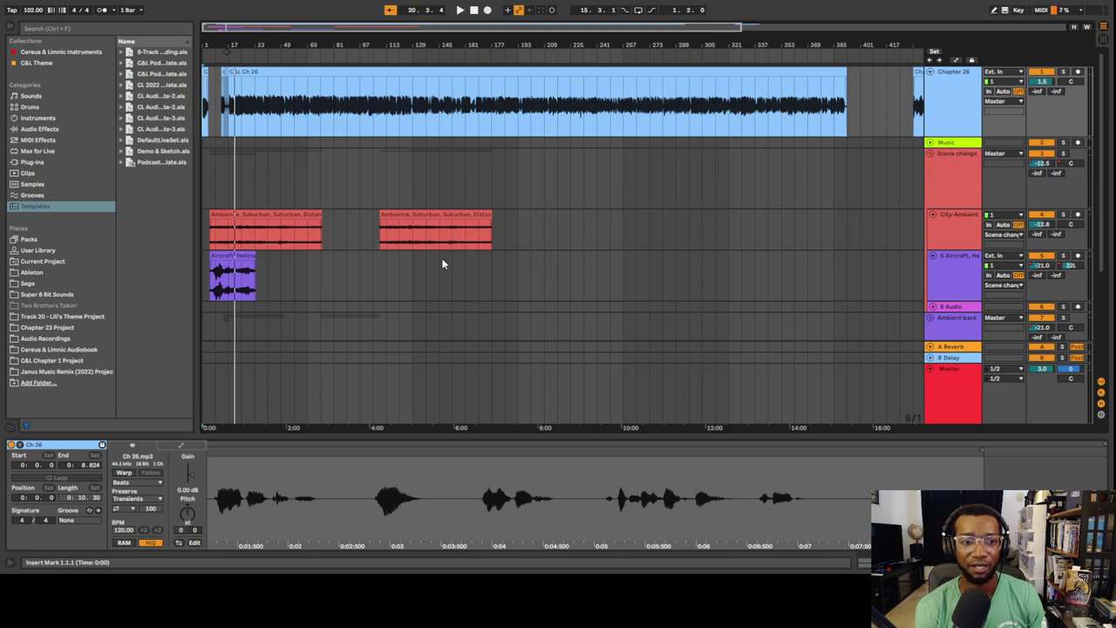
Stop playback, zoom out to fit the whole Chapter 26 dialogue, and inspect its closing and Ch 26 clips.
key("space")
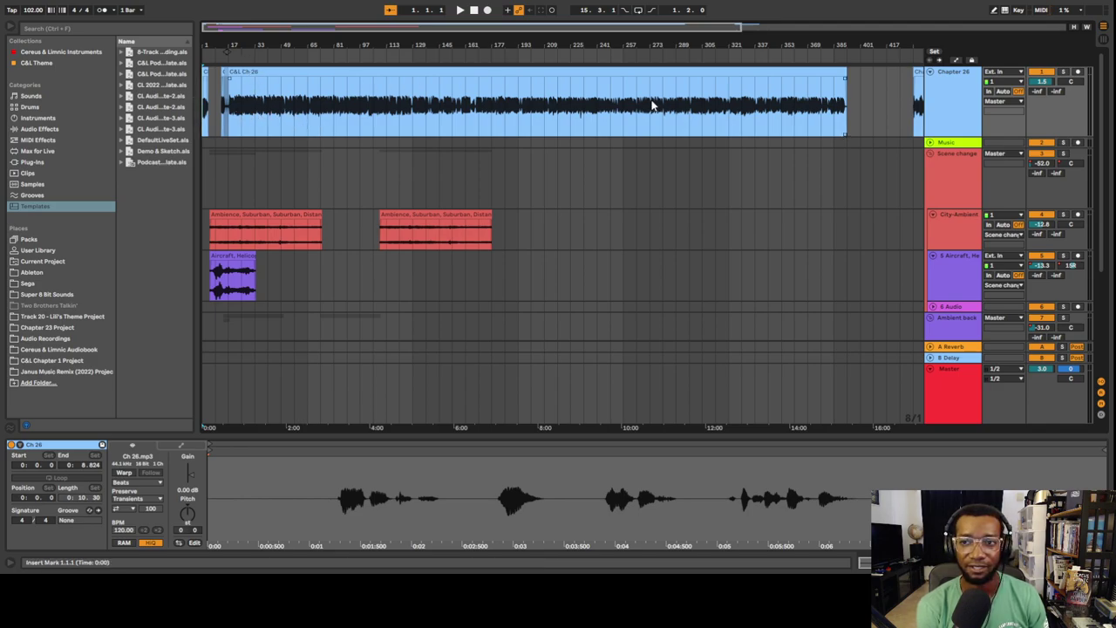
left_click(728, 127)
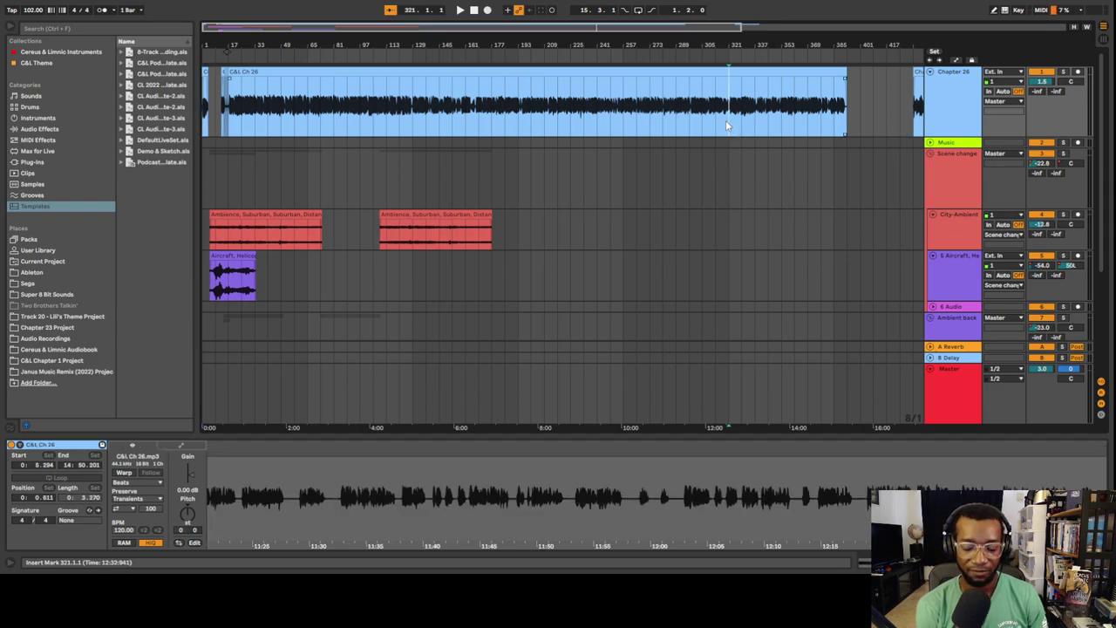
key("minus")
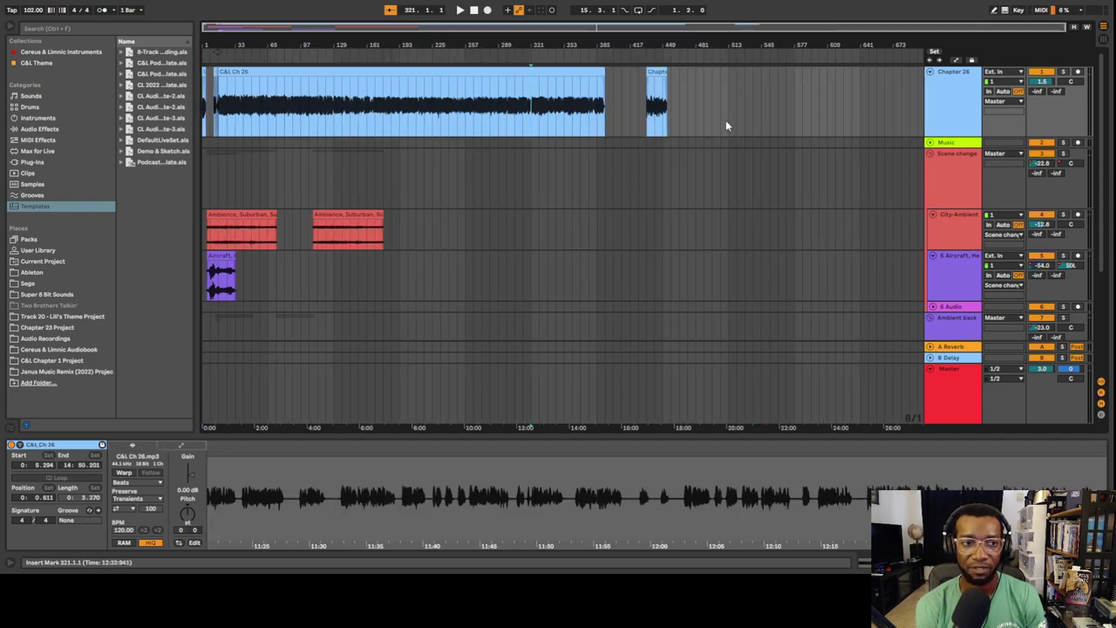
key("plus")
key("minus")
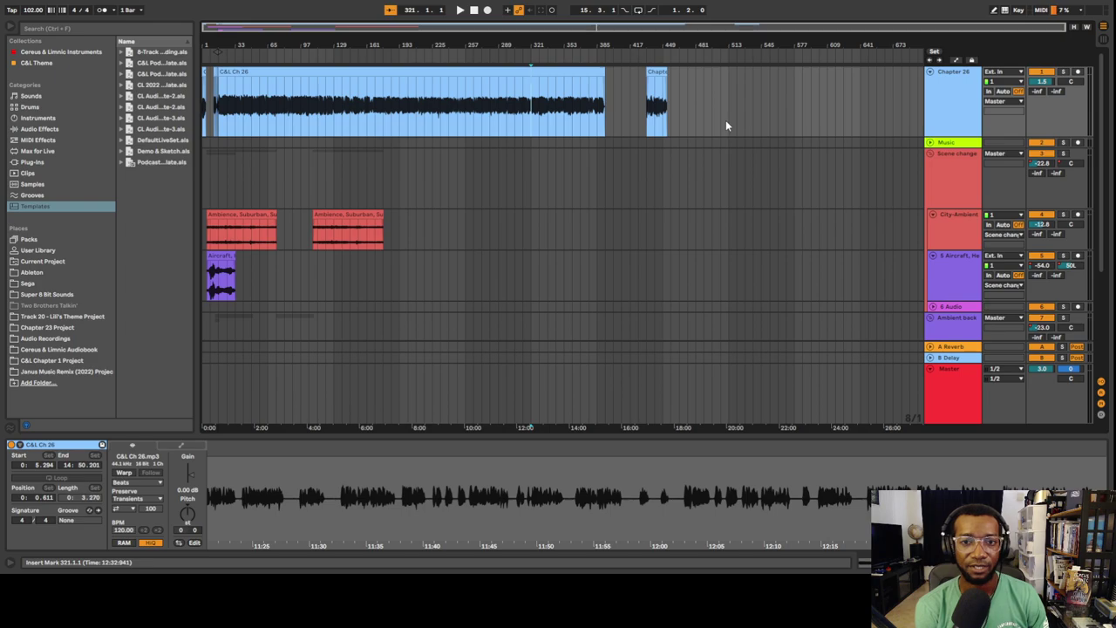
left_click(654, 104)
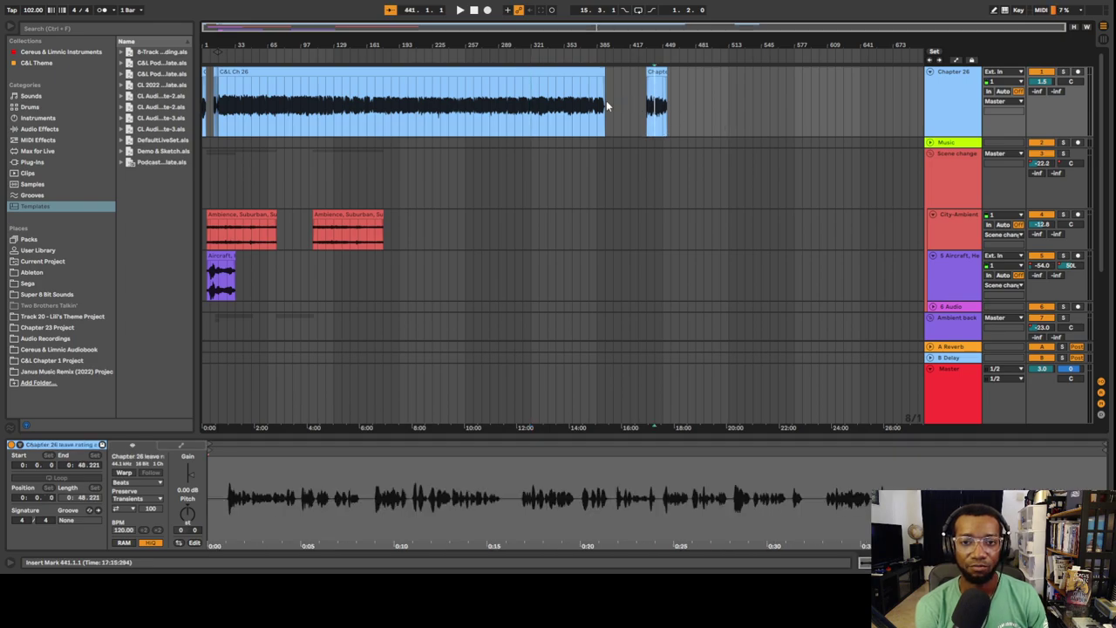
left_click(204, 120)
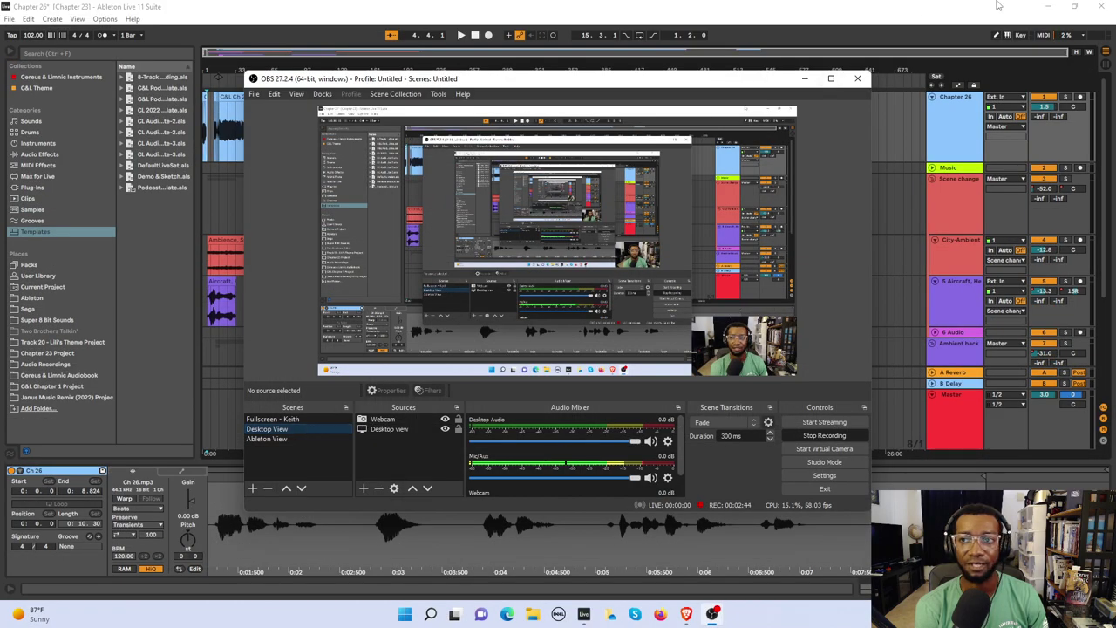
Minimize Ableton and OBS, then launch Audacity and dismiss its welcome message.
left_click(1049, 7)
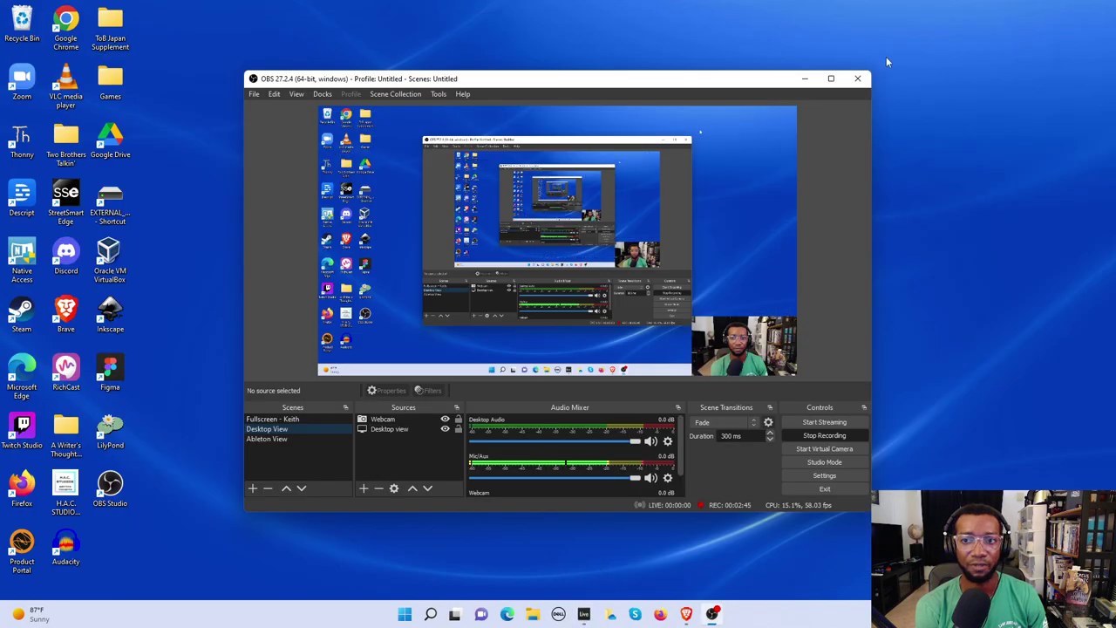
left_click(805, 78)
double_click(65, 545)
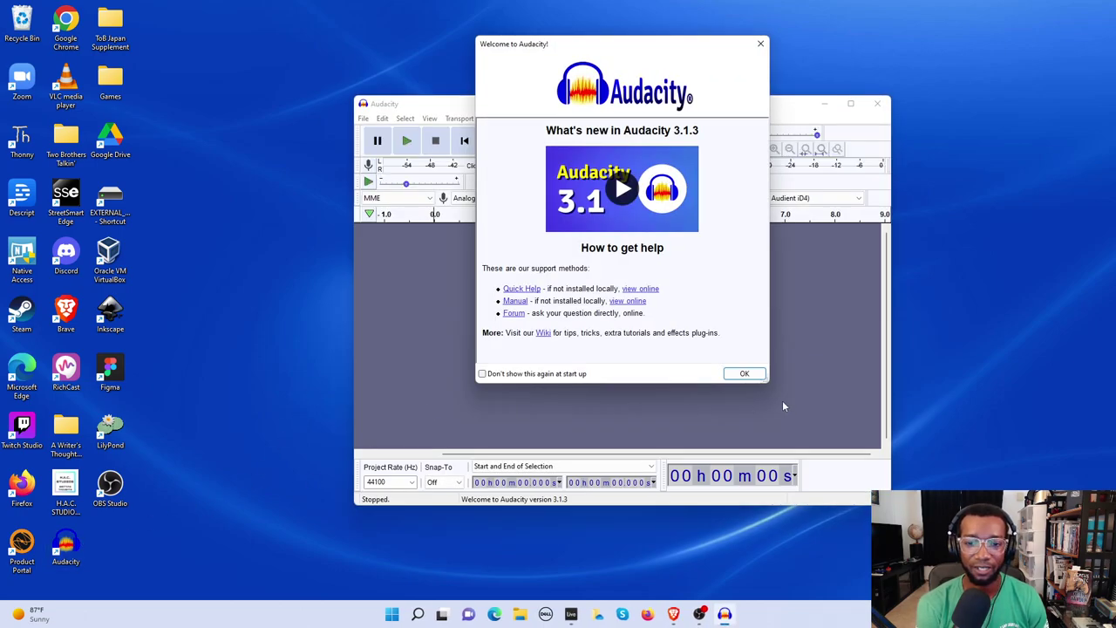
left_click(752, 375)
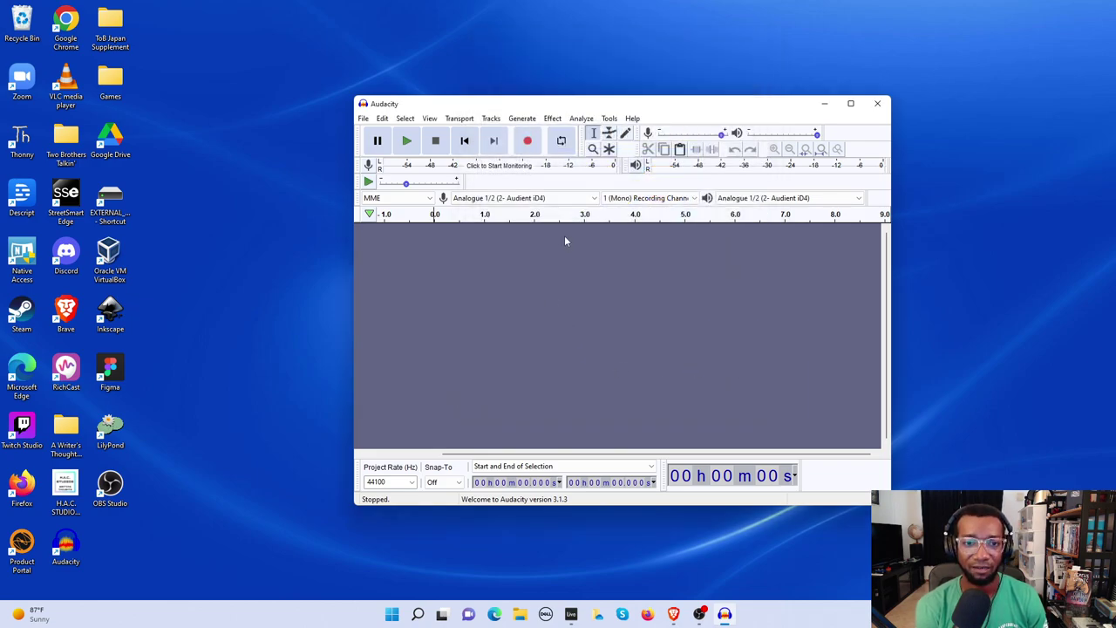
Record a short voice take in Audacity and play it back.
left_click(528, 141)
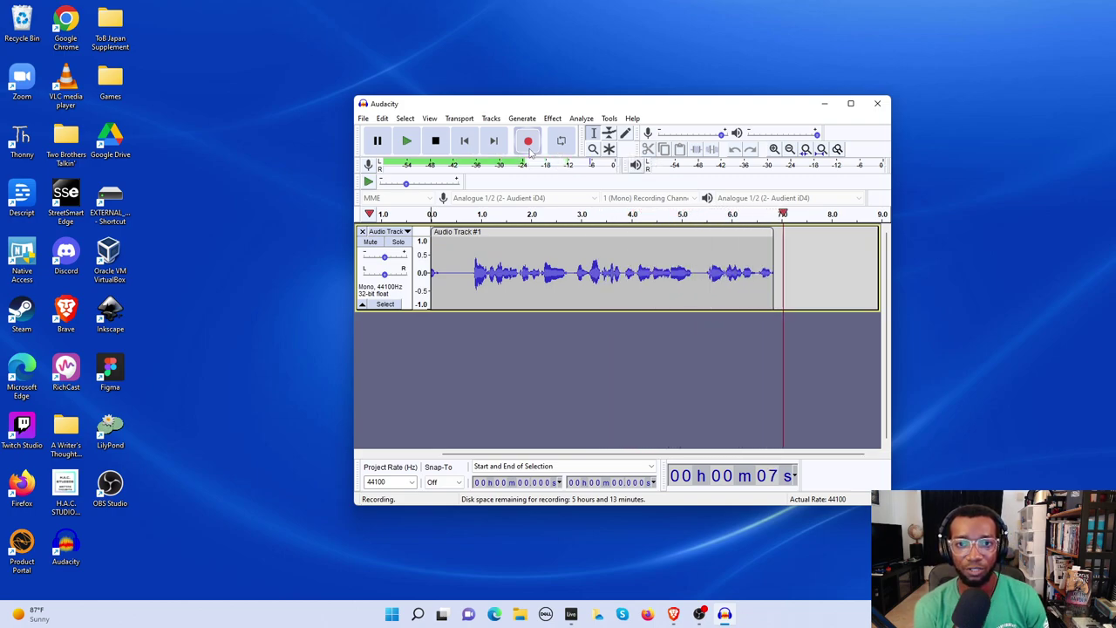
left_click(437, 140)
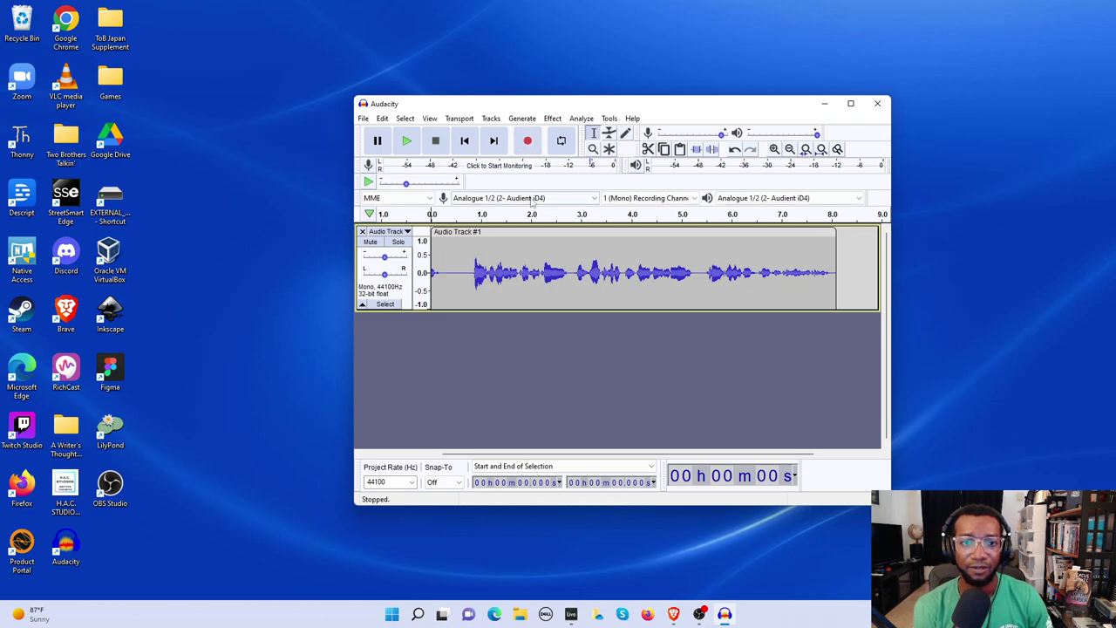
left_click(407, 140)
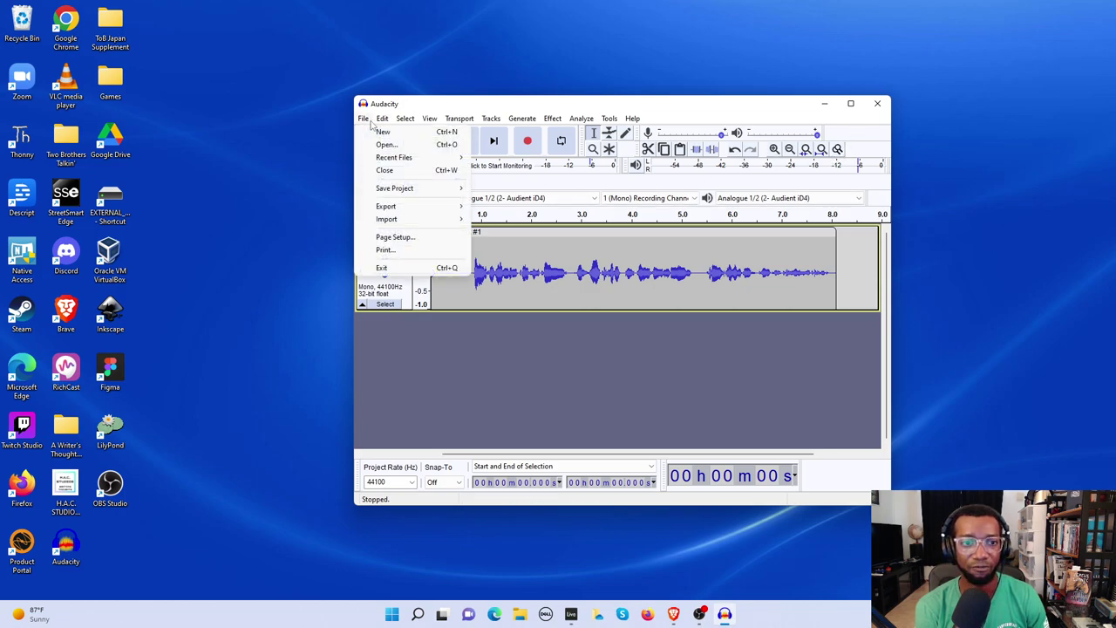
Check the File export options without exporting, then close Audacity.
mouse_move(392, 207)
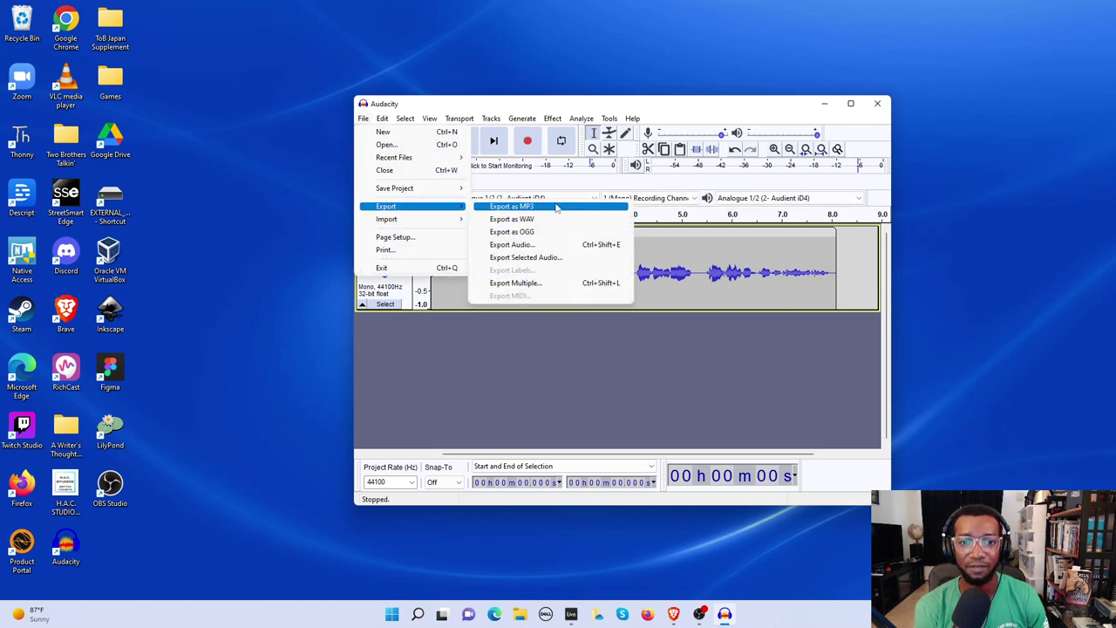
left_click(718, 111)
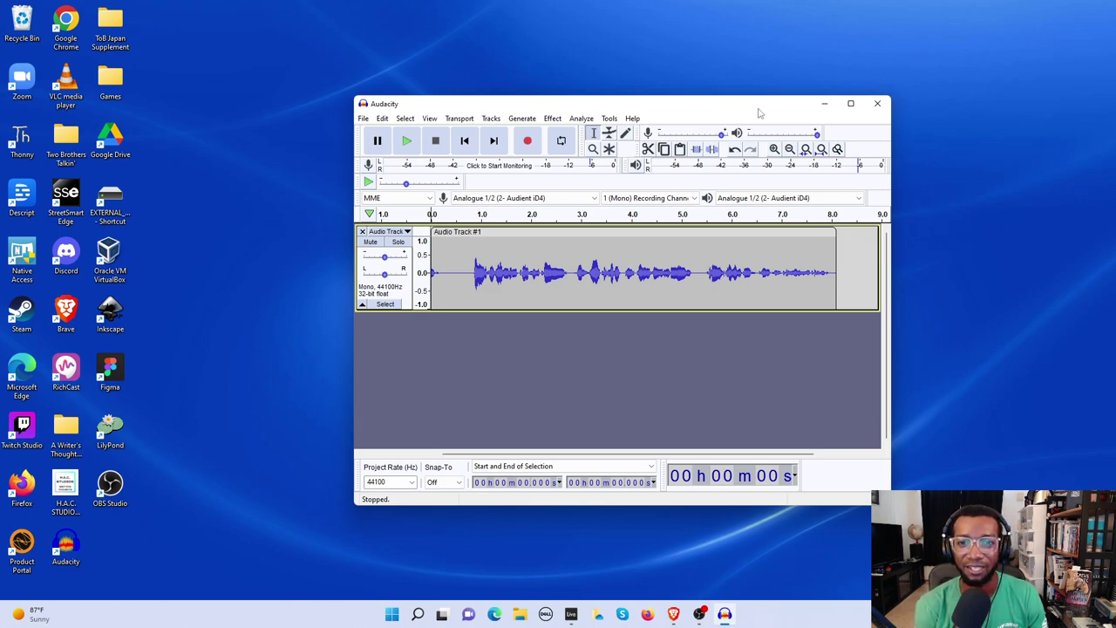
left_click(876, 105)
Discard the Audacity take without saving and switch OBS to the Ableton View scene.
left_click(643, 302)
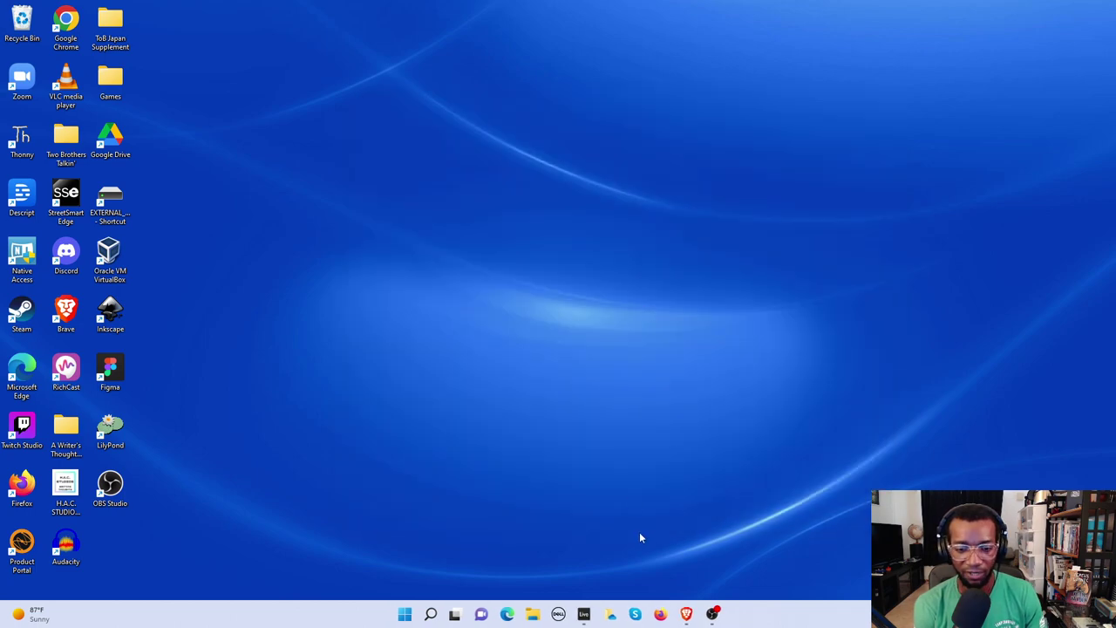
left_click(713, 613)
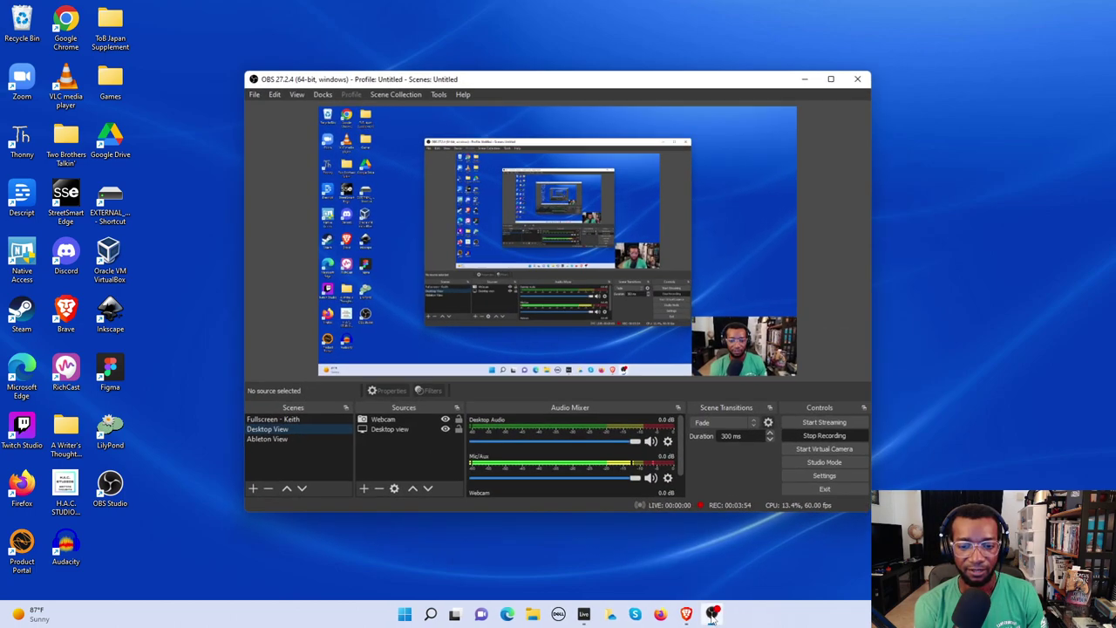
left_click(314, 439)
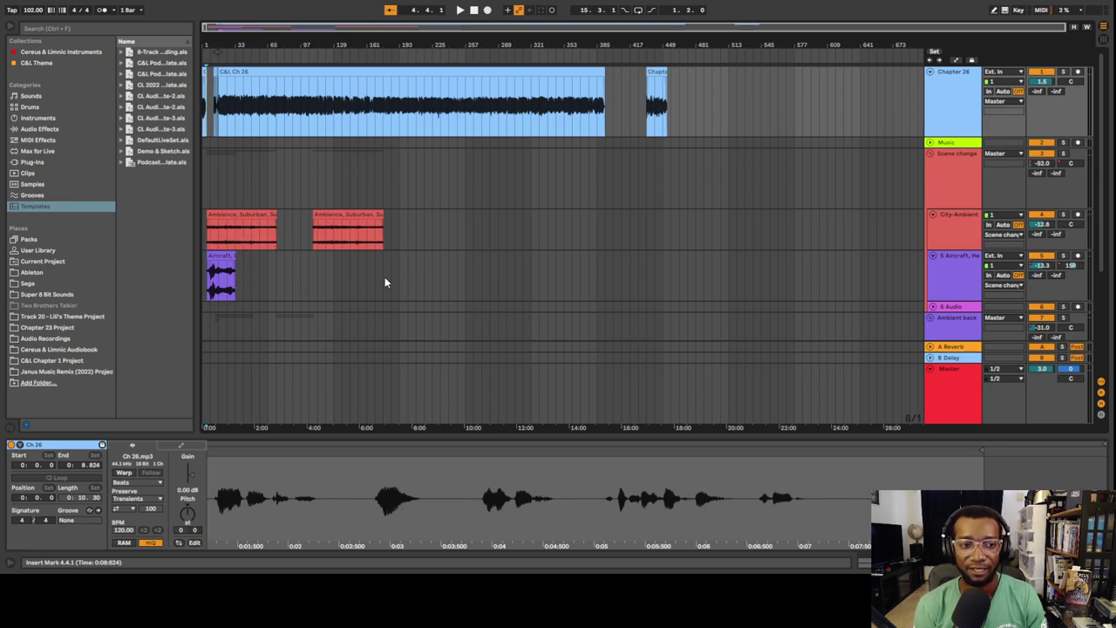
Fold the Chapter 26 track, scroll down to the Ac Unit and Machines tracks, and exit full screen.
key("Left")
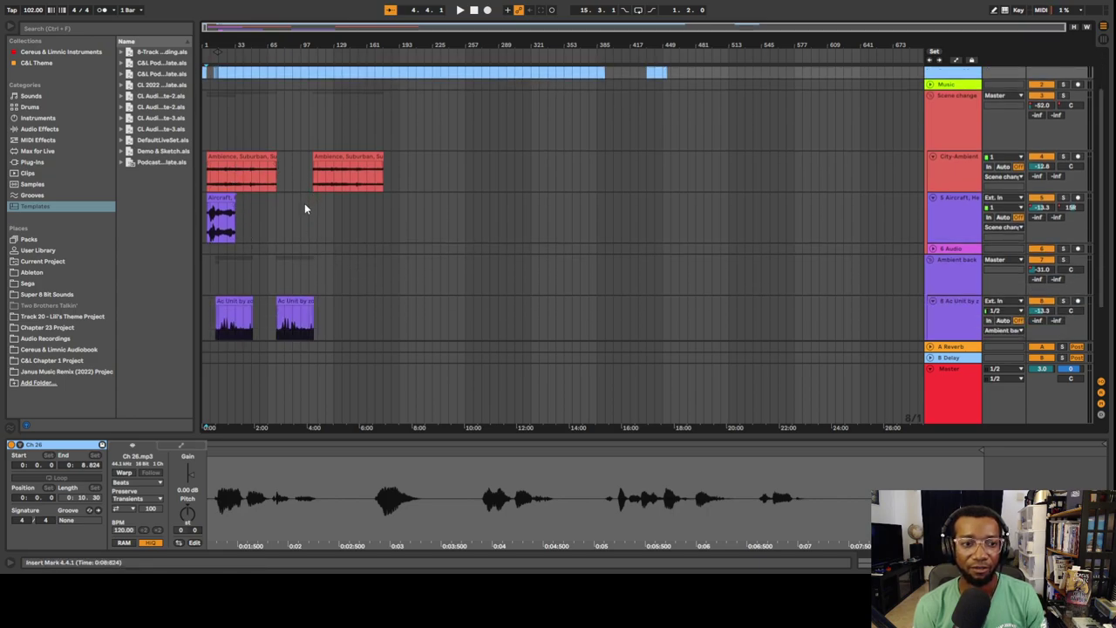
scroll(244, 312, "down", 3)
scroll(235, 300, "down", 1)
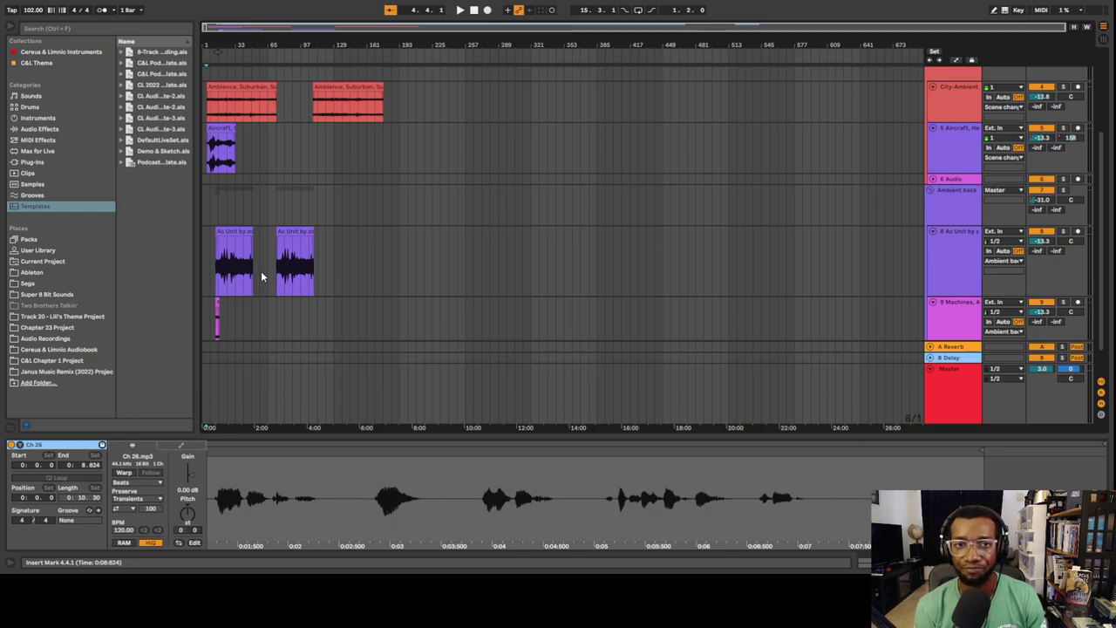
scroll(267, 272, "down", 1)
scroll(270, 270, "up", 7)
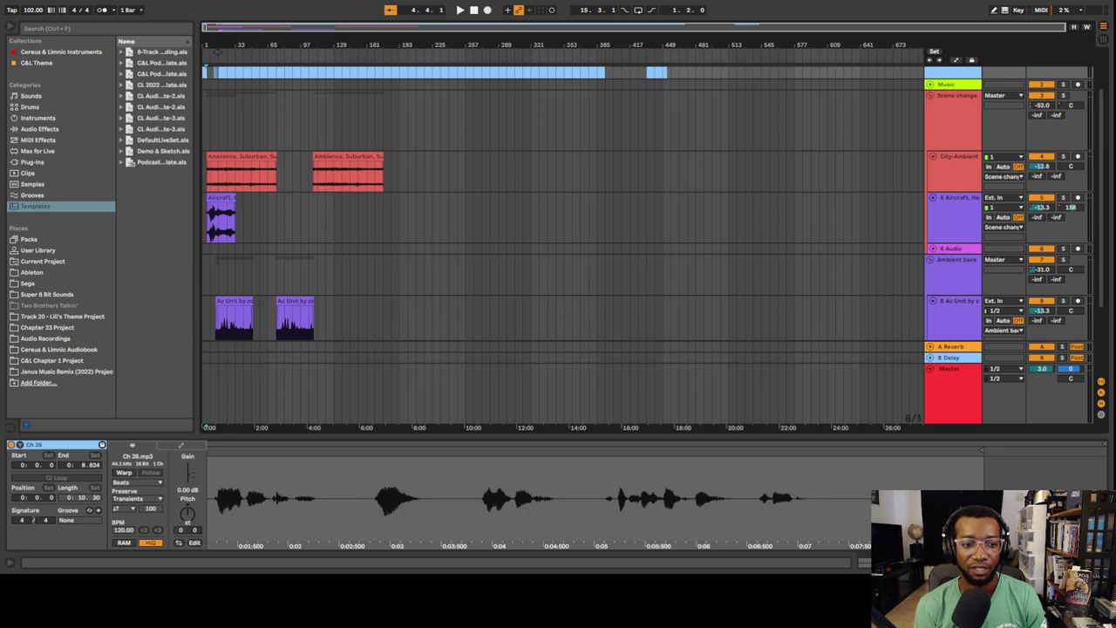
key("alt+Tab")
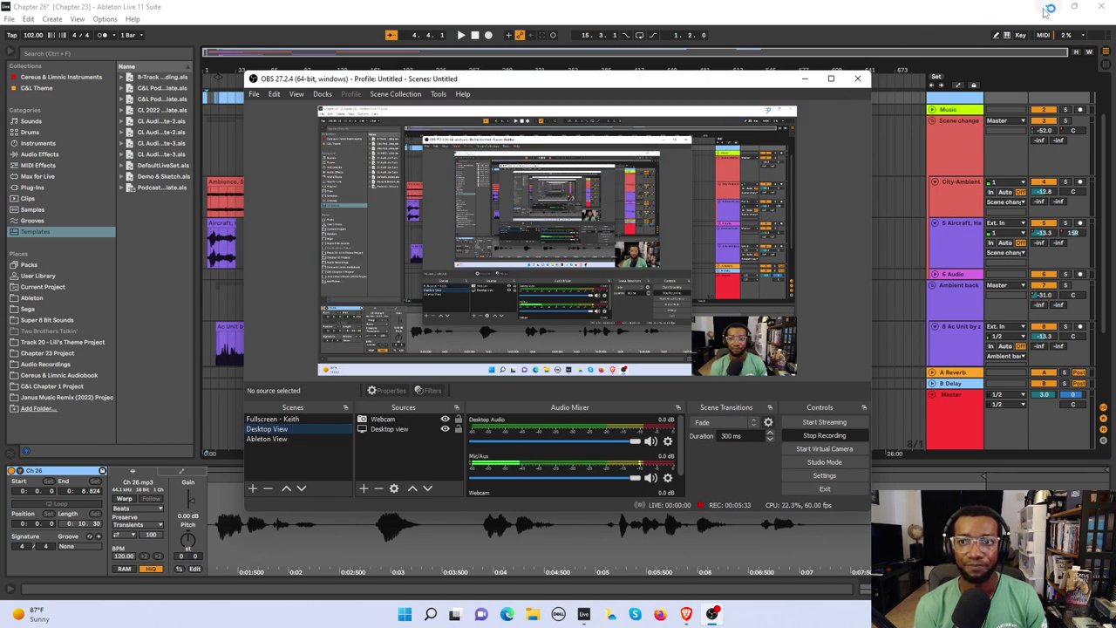
Minimize Ableton and OBS to reveal Soundly's Sounds library.
left_click(1044, 13)
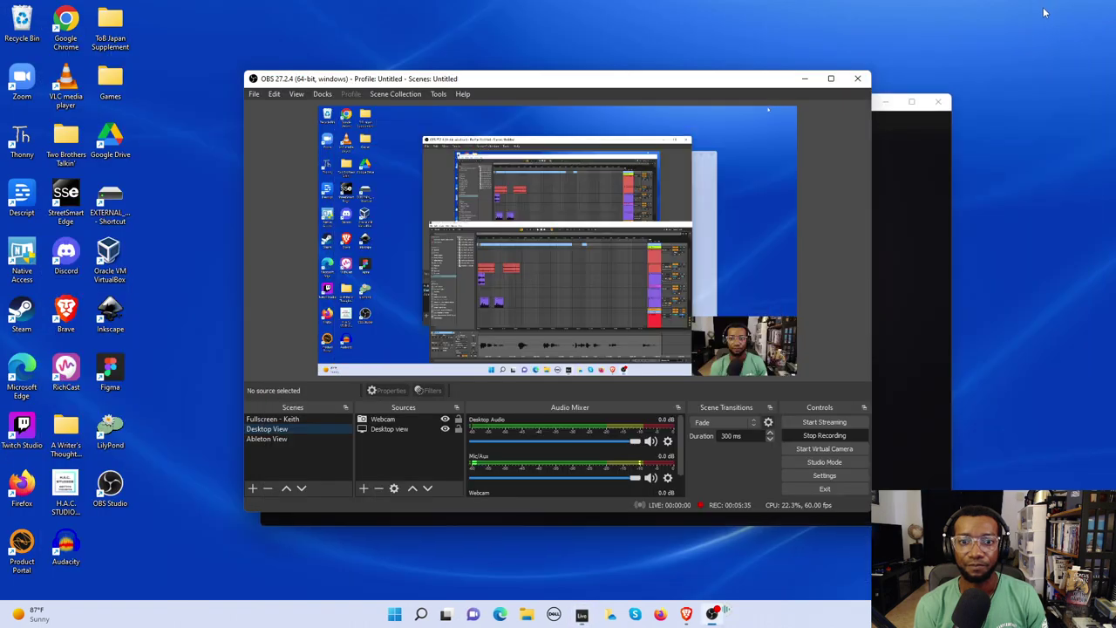
left_click(804, 78)
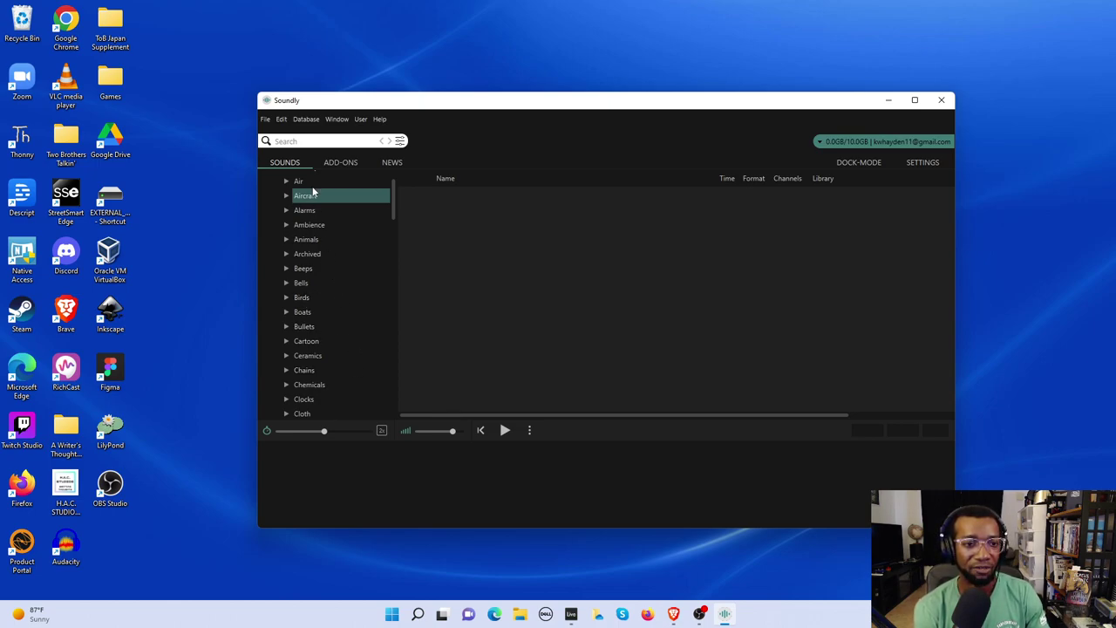
Search Soundly for 'ceiling fan' and preview the fast-spinning fan recorded from above.
left_click(300, 139)
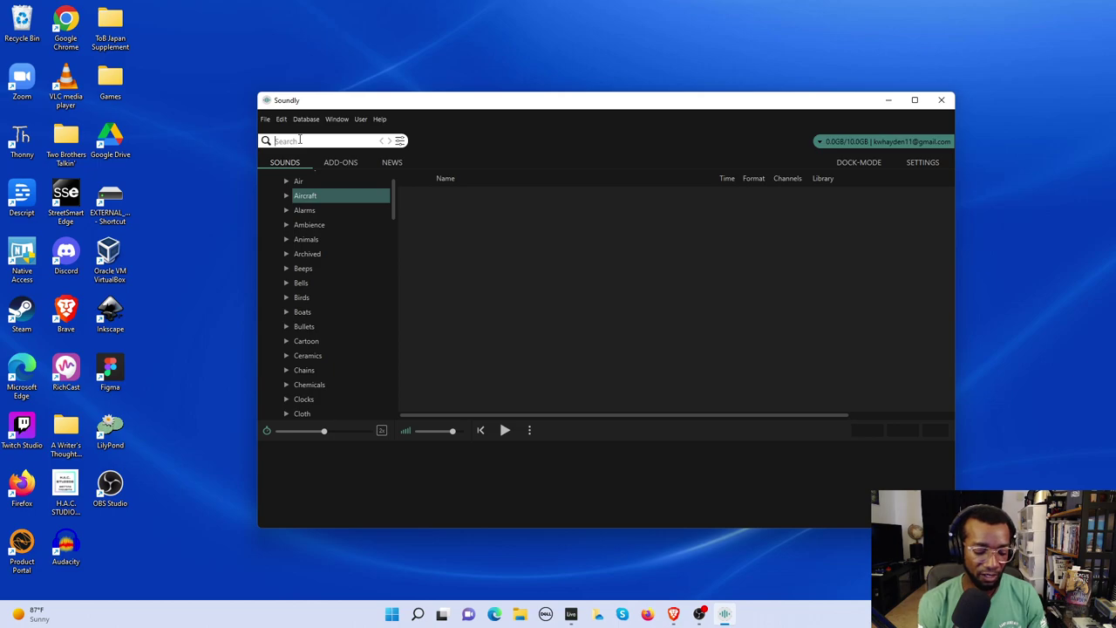
type("ceiling")
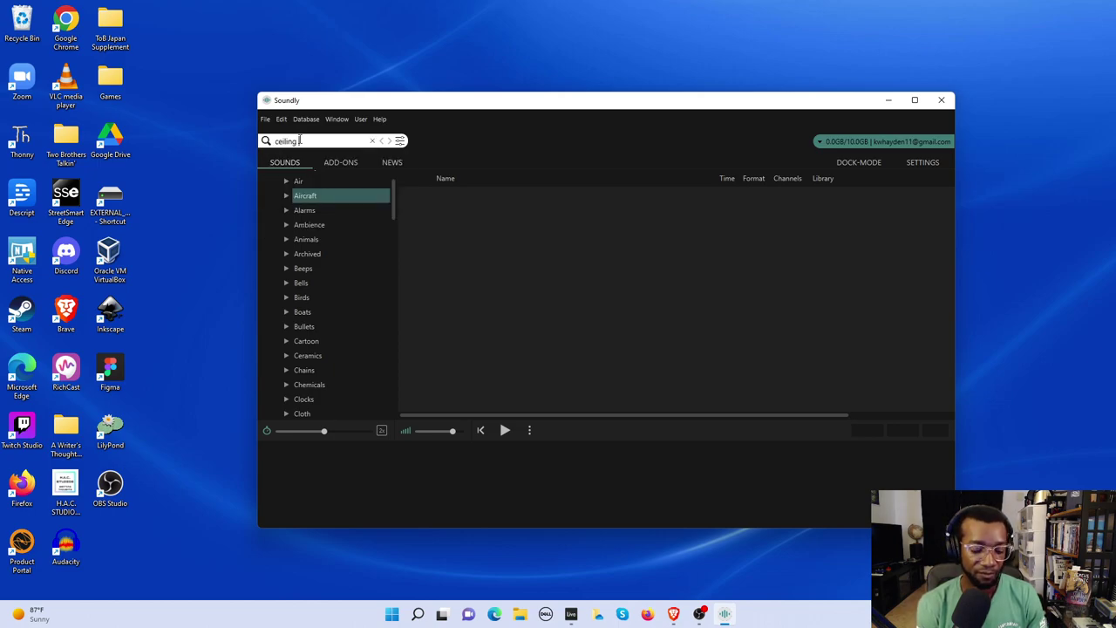
type(" fan")
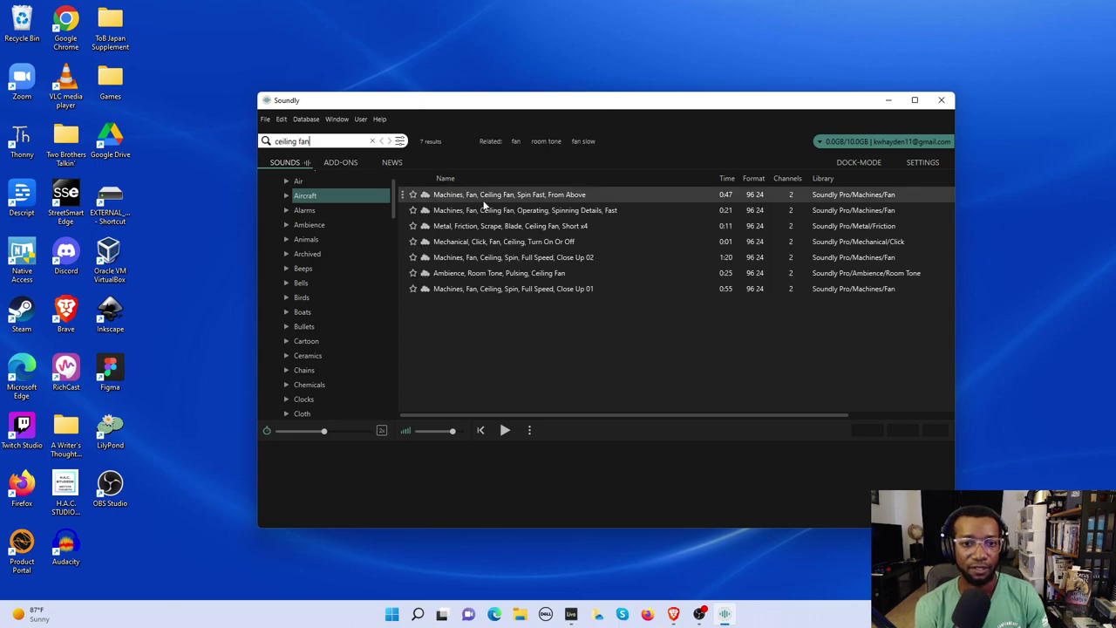
left_click(487, 199)
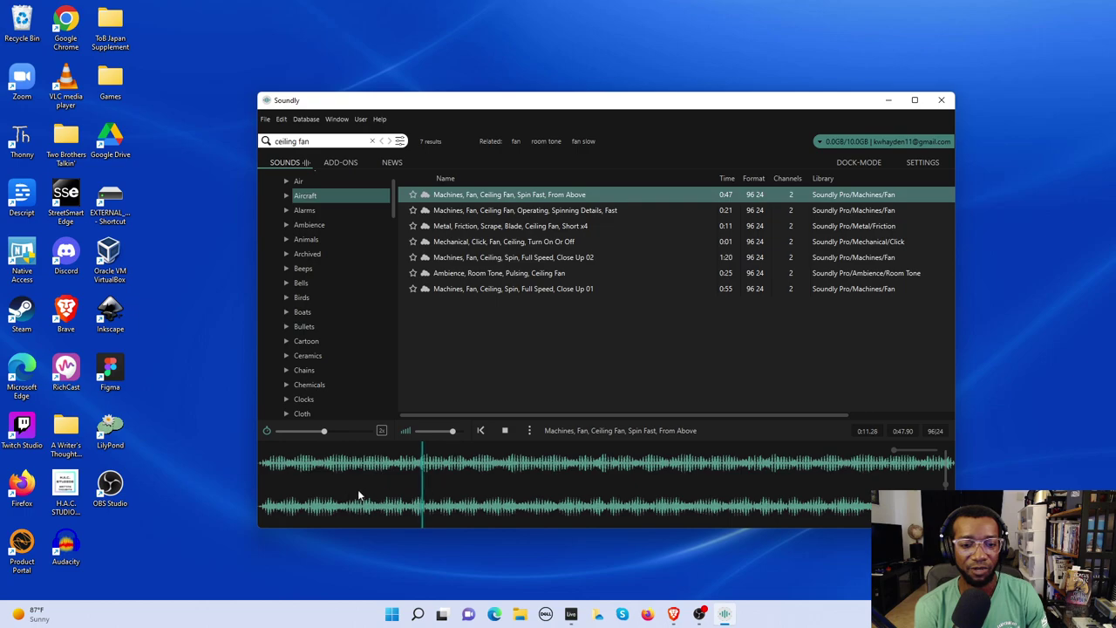
key("space")
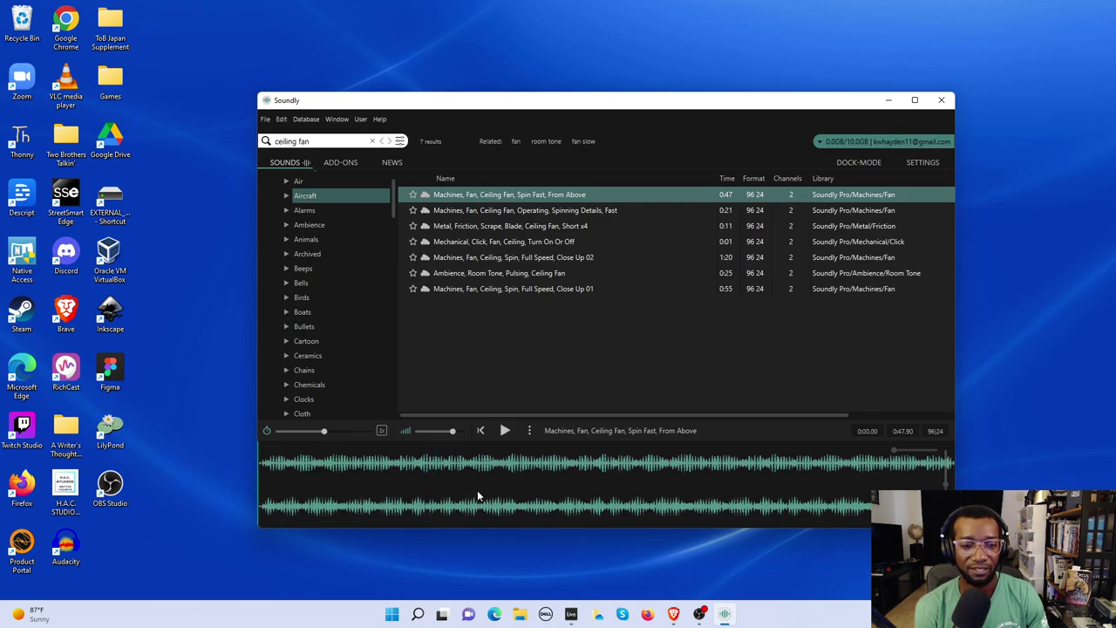
Select the entire ceiling fan recording, then bring OBS Studio to the front.
left_click(569, 482)
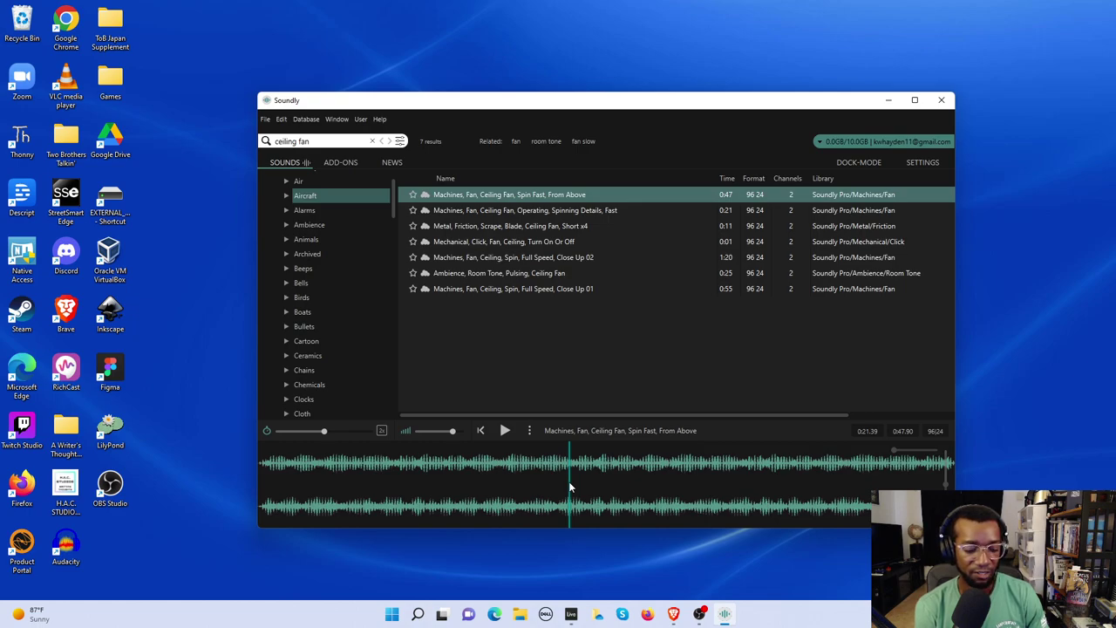
double_click(569, 487)
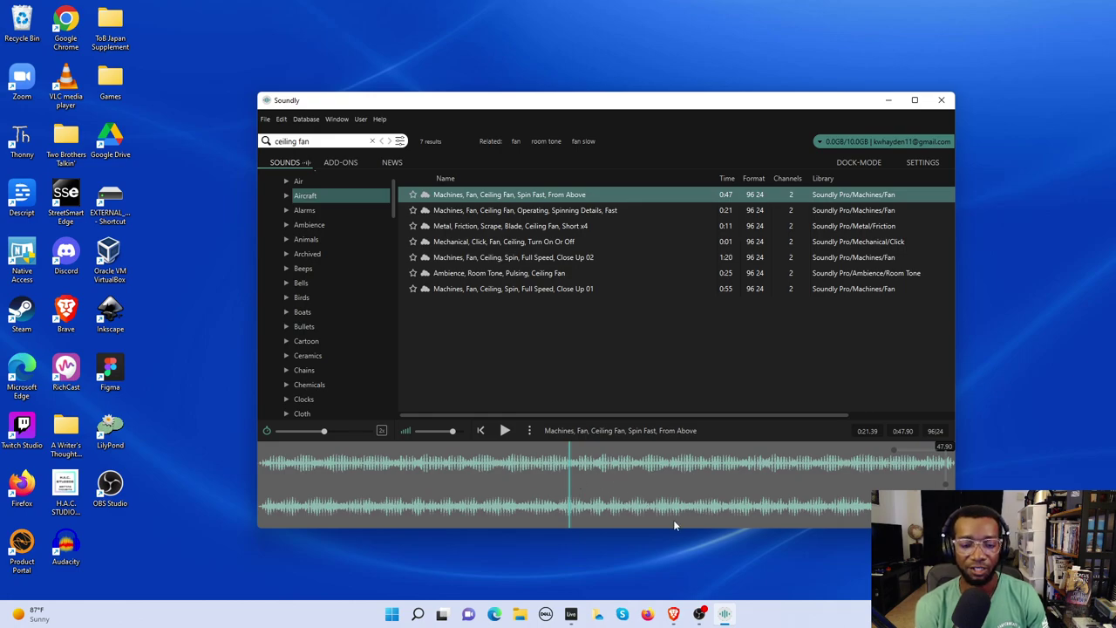
mouse_move(705, 615)
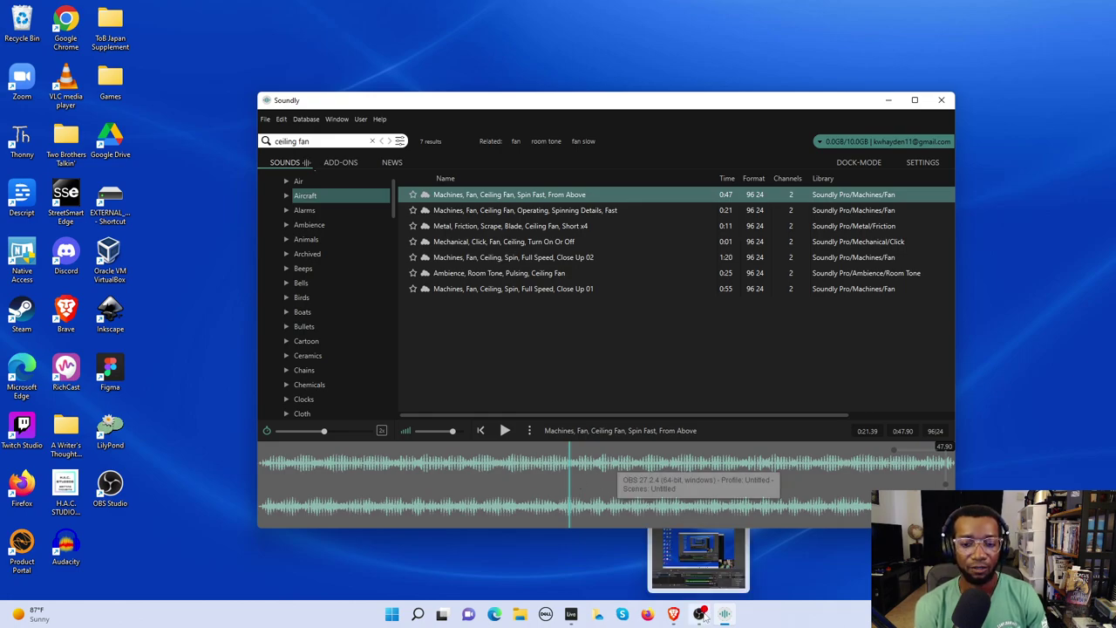
left_click(698, 549)
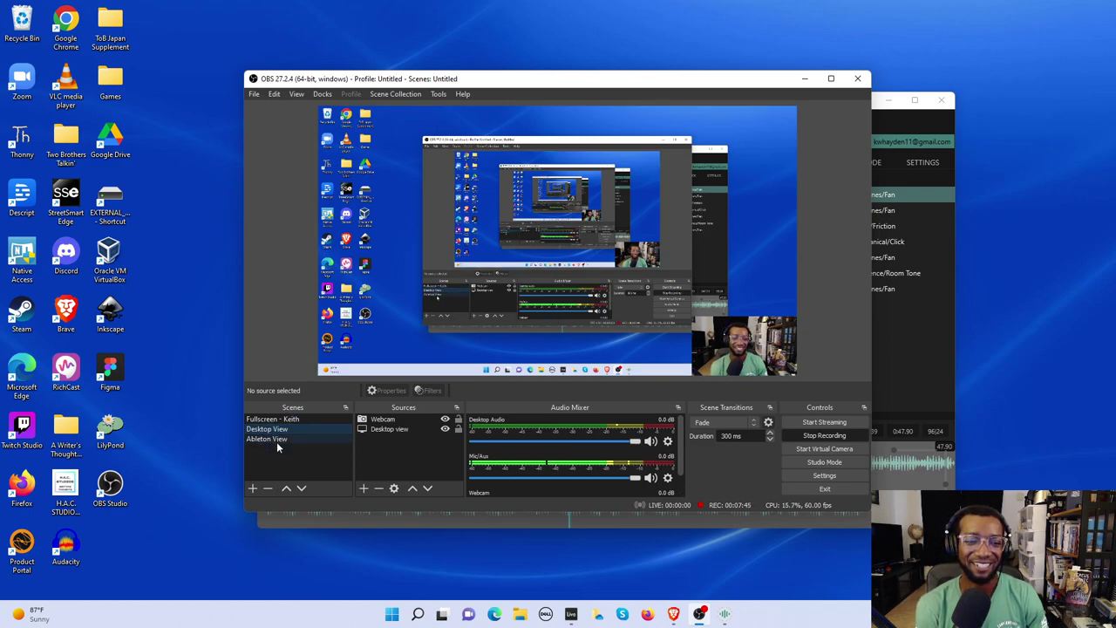
Select the Ableton View scene in OBS's Scenes list.
left_click(276, 440)
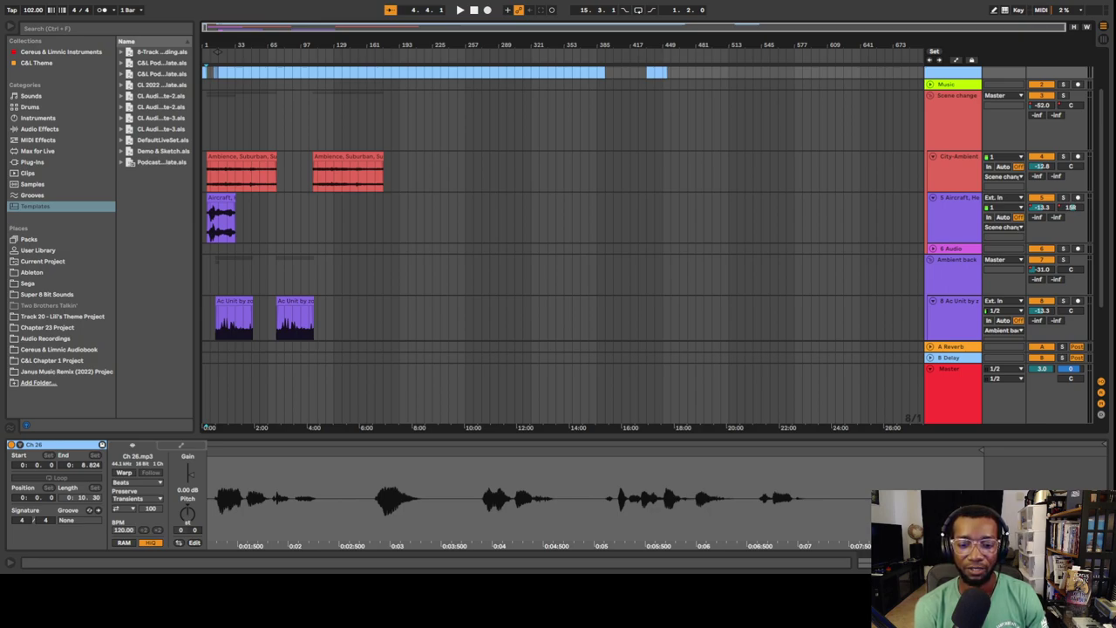
Scroll the arrangement up to the Chapter 26 narration track and its C&L Ch 26 clip.
scroll(522, 307, "up", 3)
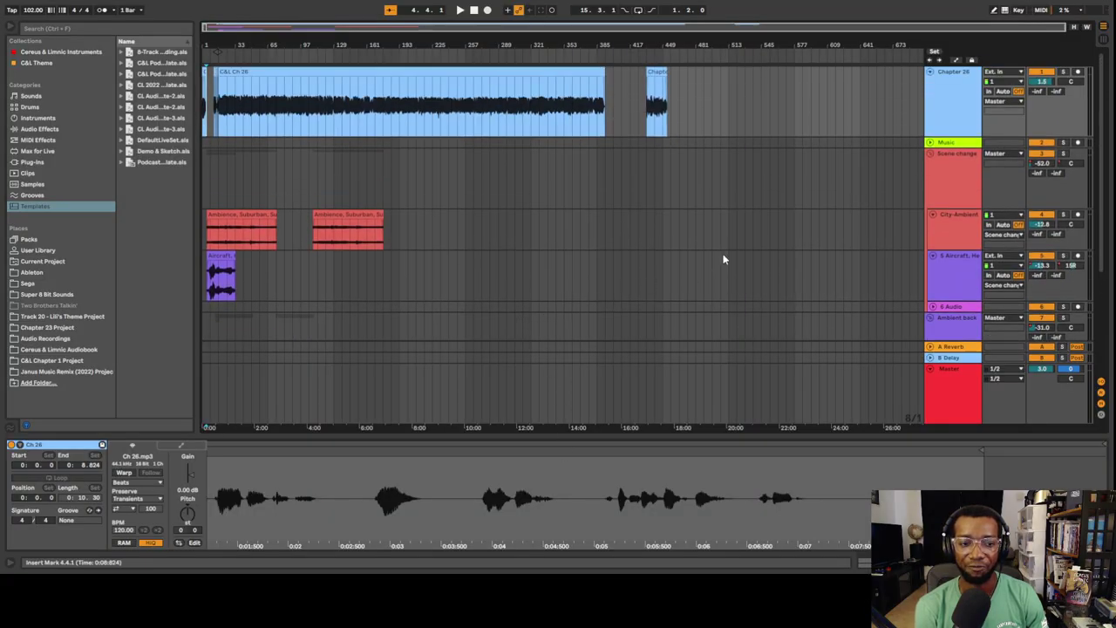
Show the Chapter 26 device chain and zoom the arrangement in around bar 89.
left_click(937, 104)
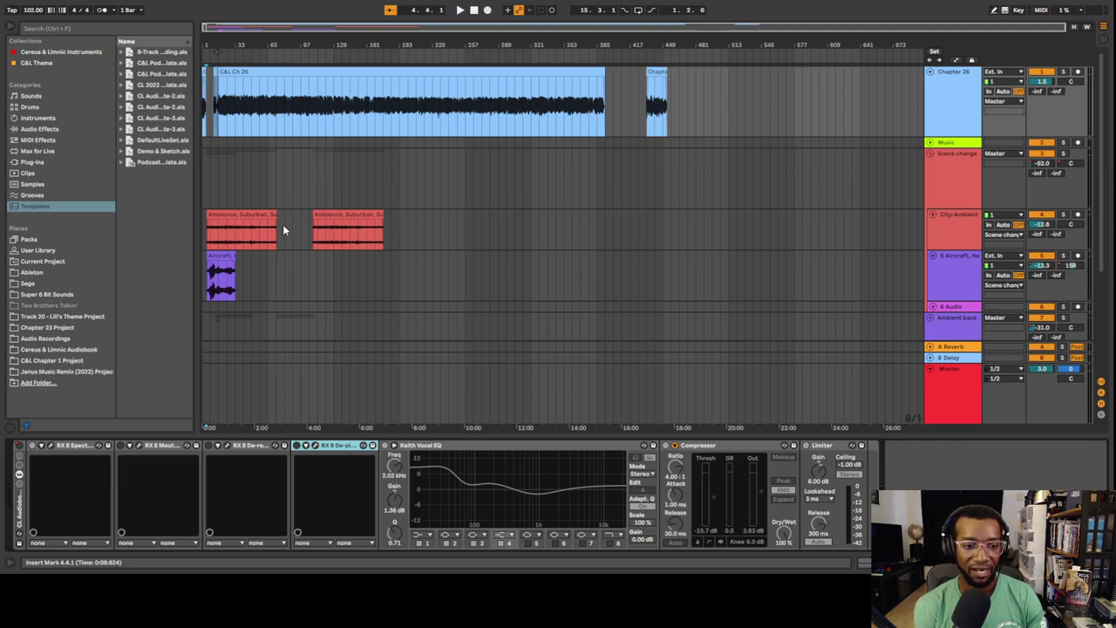
left_click(206, 118)
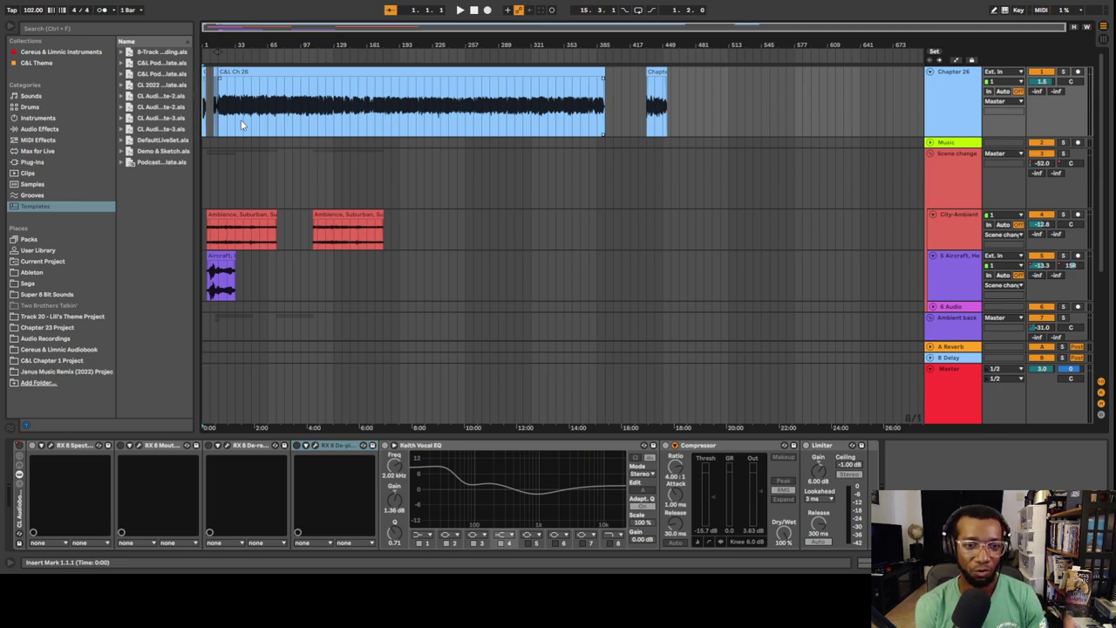
left_click(293, 119)
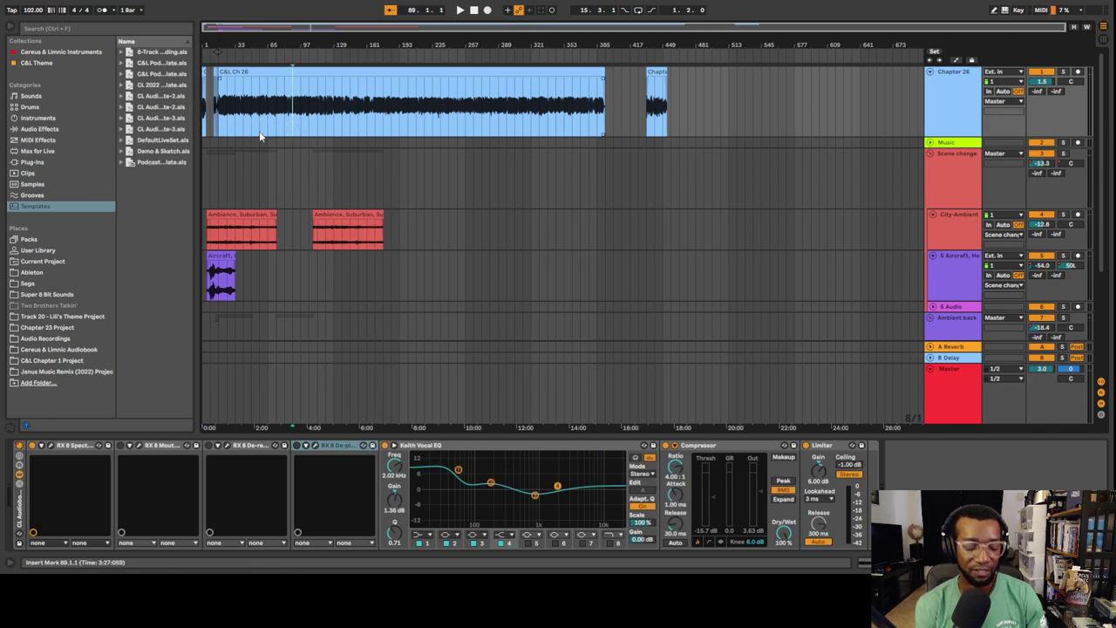
key("plus")
key("plus")
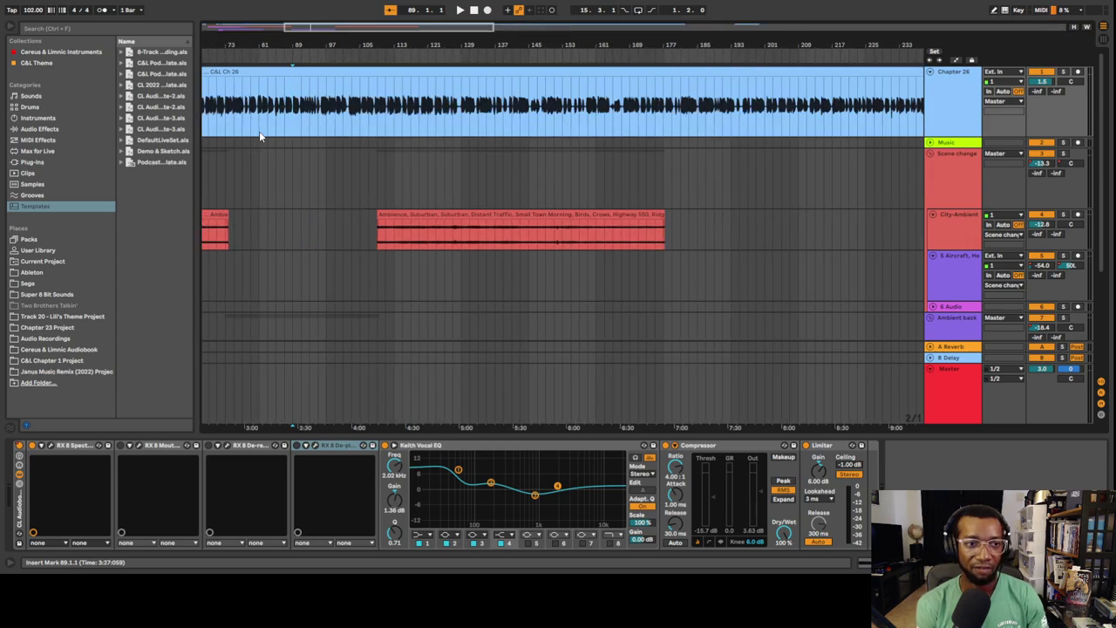
left_click_drag(316, 35, 269, 29)
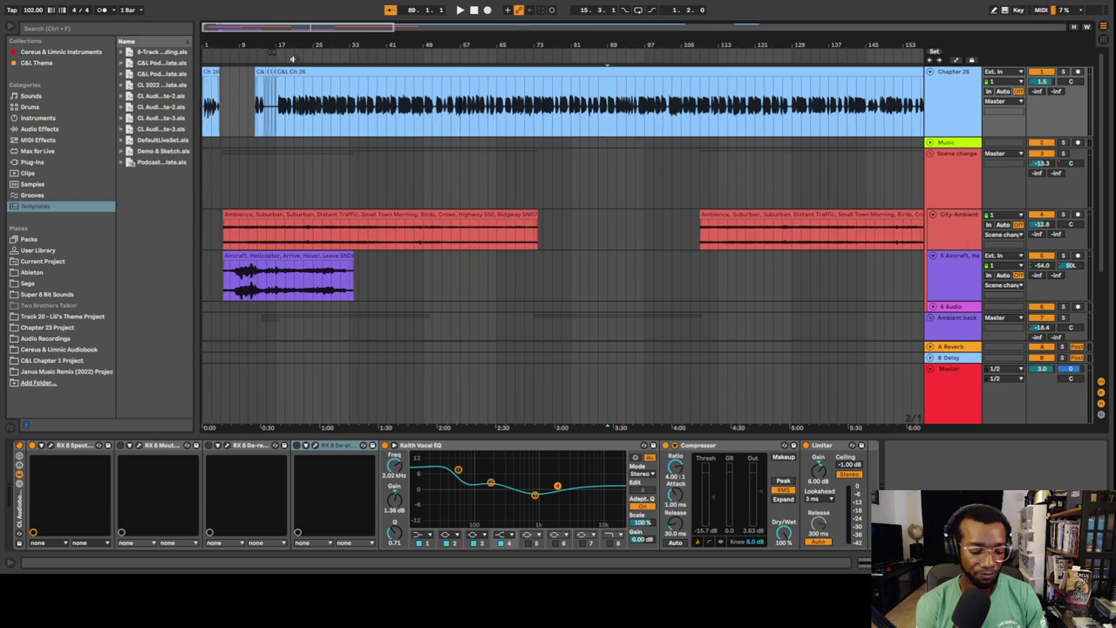
In Automation Mode, switch the Chapter 26 chain on at clip start and boost EQ band 4 near 582 Hz.
key("a")
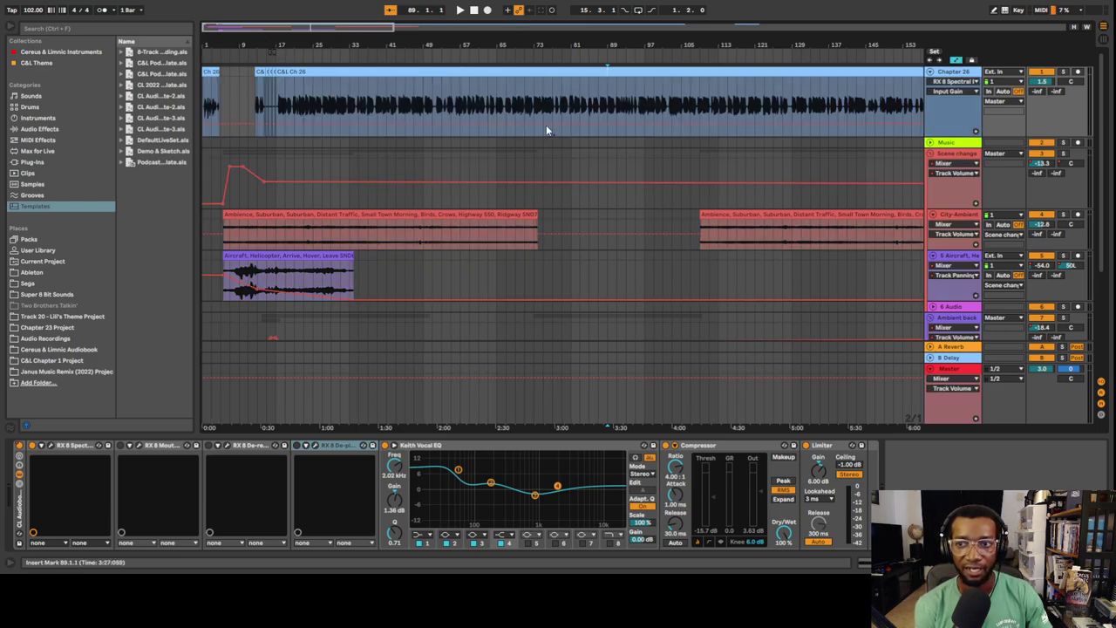
left_click(975, 94)
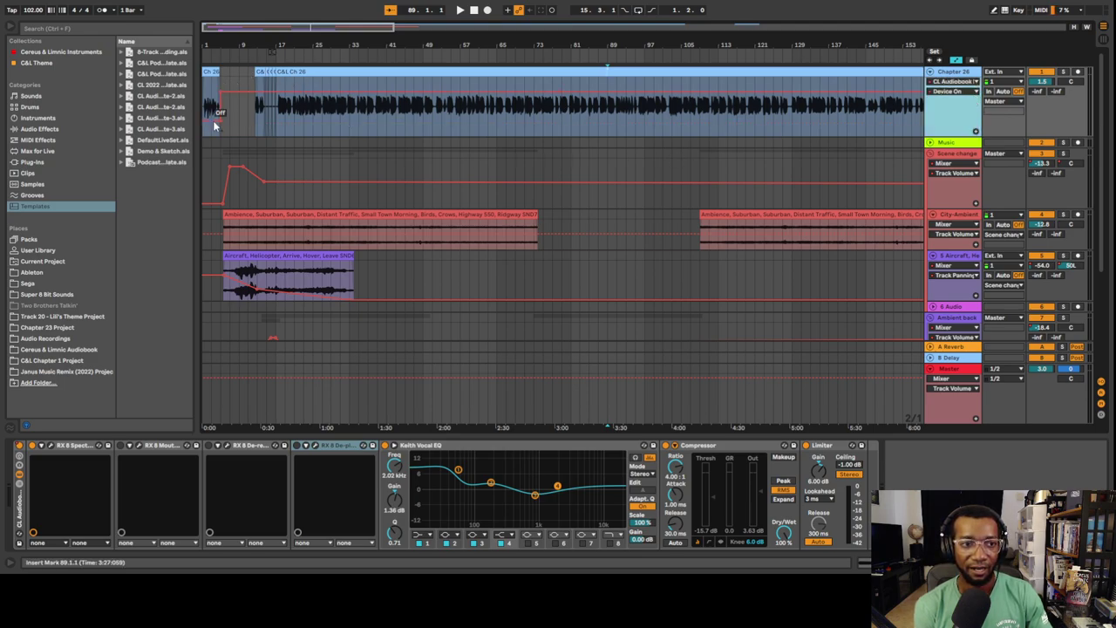
left_click_drag(212, 120, 223, 93)
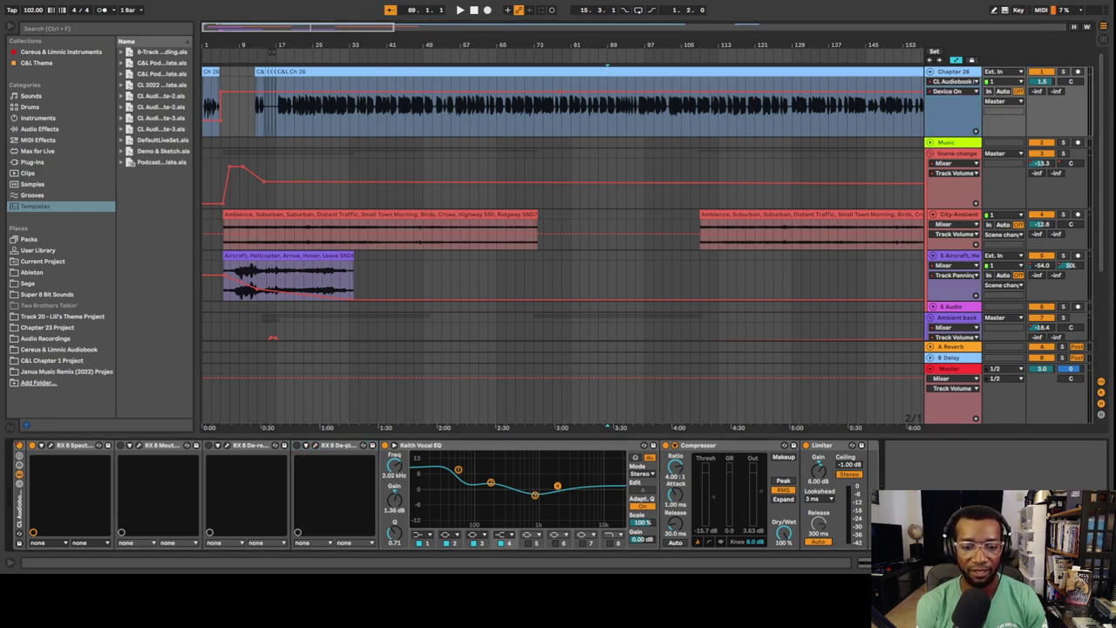
mouse_move(557, 485)
left_mouse_down()
mouse_move(511, 460)
mouse_move(546, 470)
left_mouse_up()
Play the Chapter 26 mix from the start, then jump playback to around 0:30.
left_click(206, 102)
key("space")
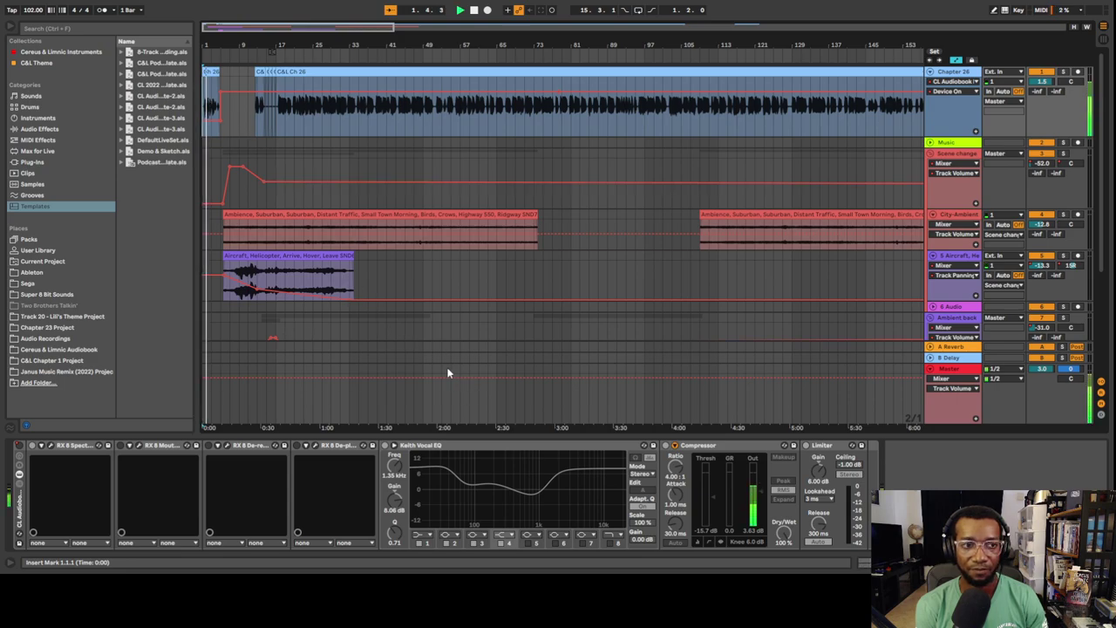
left_click(260, 117)
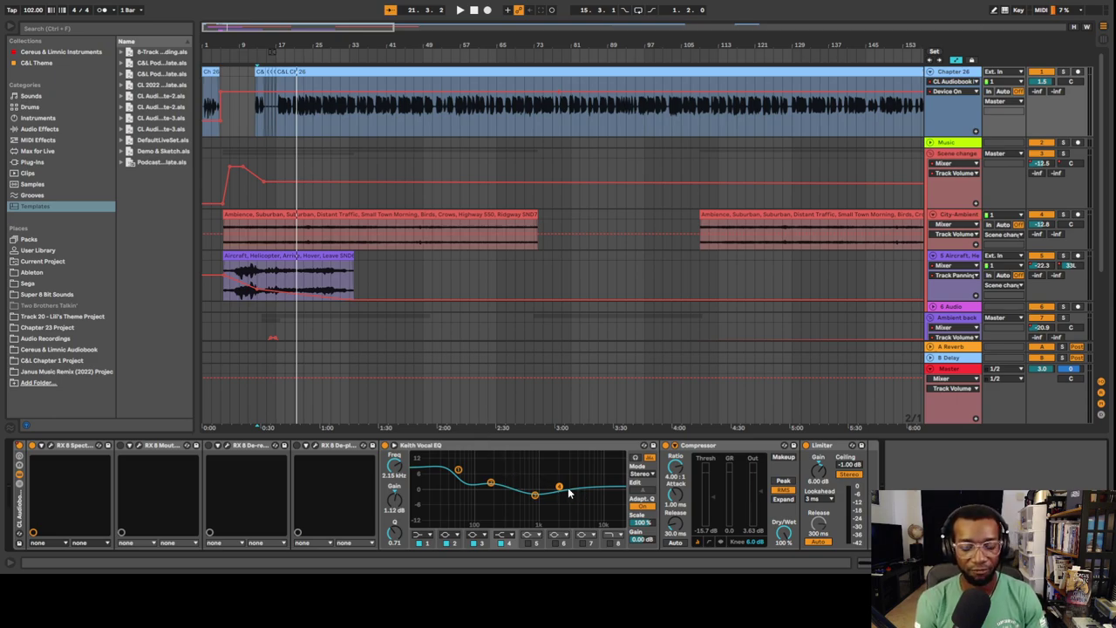
Move the vocal EQ's band 3 dip up to about 2.97 kHz, keeping 1.12 dB gain.
left_click_drag(535, 494, 568, 487)
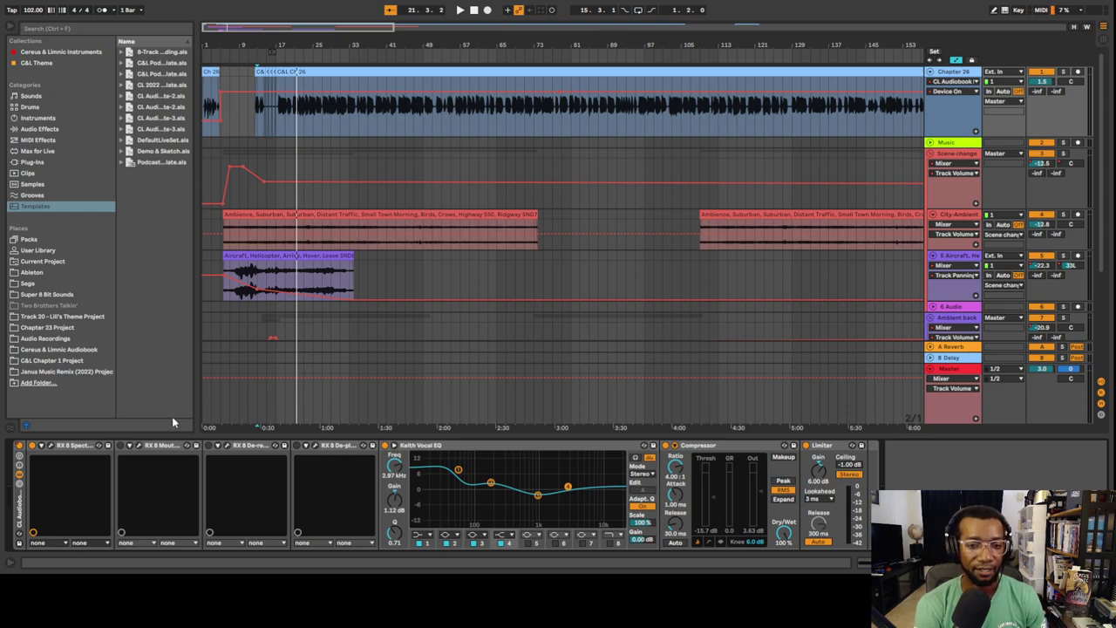
Reset the RX 8 Spectral pad, set EQ band 4 to 3.23 kHz, and hide automation.
left_click(81, 469)
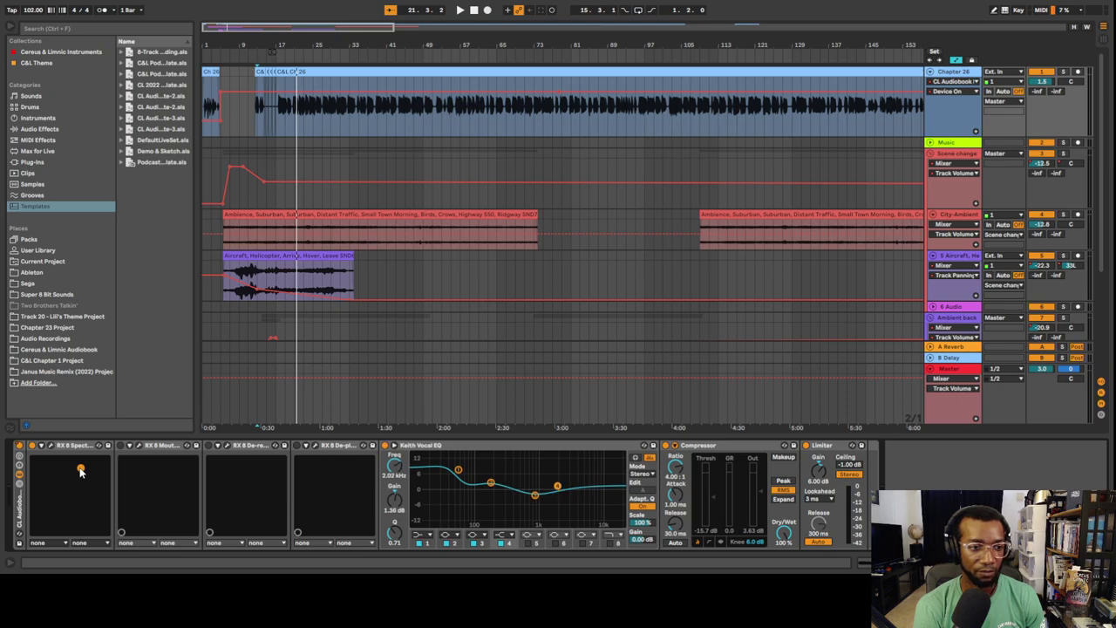
left_click_drag(80, 471, 33, 533)
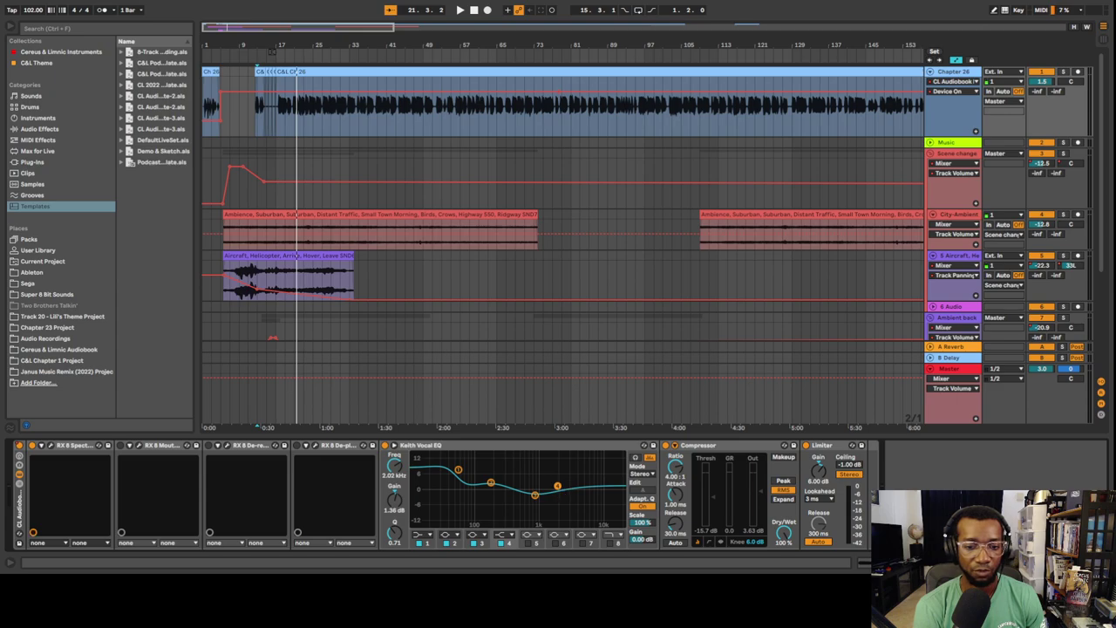
left_click_drag(563, 493, 571, 488)
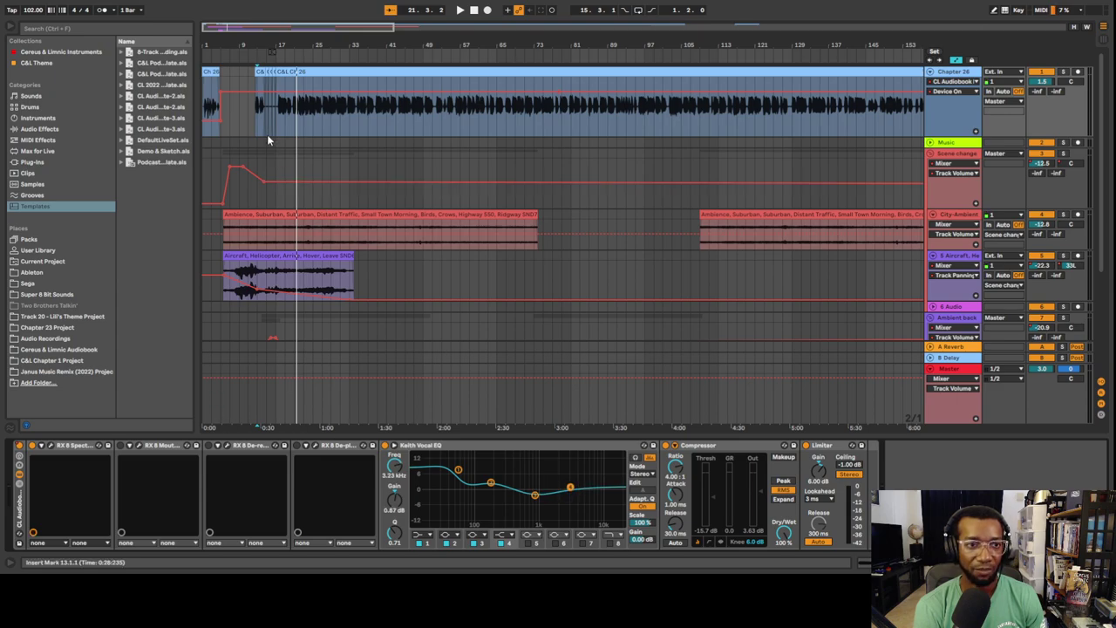
left_click(275, 125)
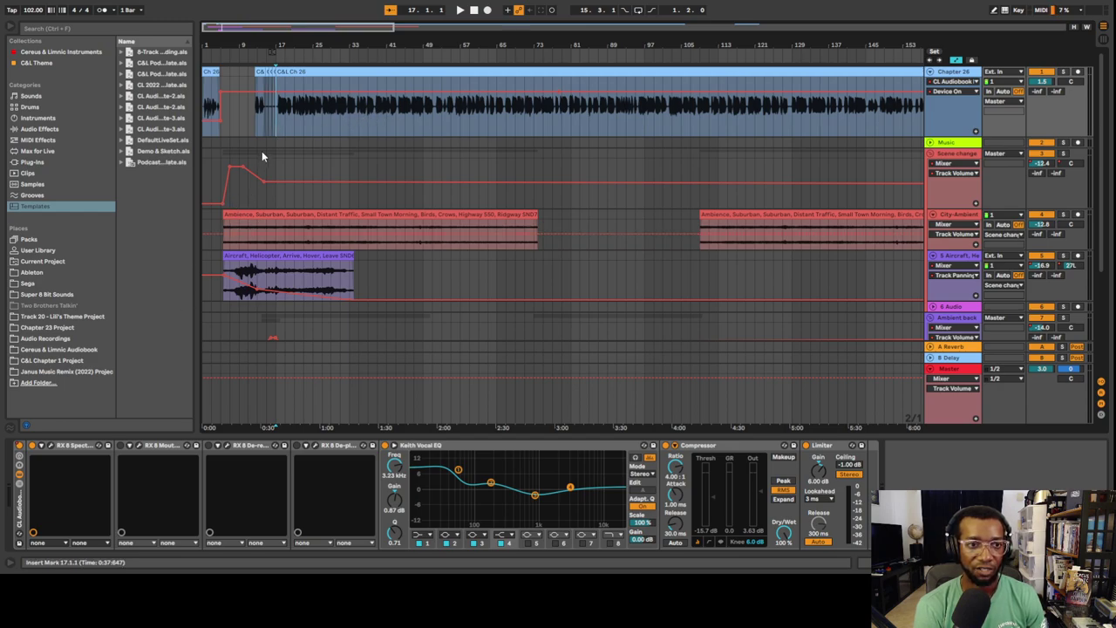
key("a")
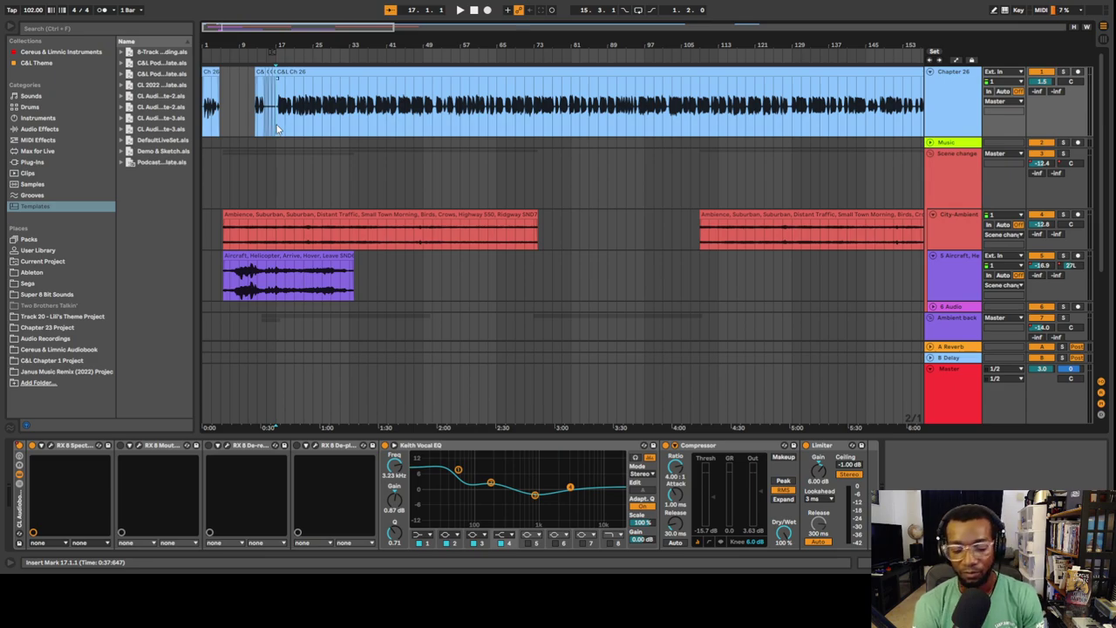
Loop 14.4.1 to 16.3.1 on the Chapter 26 dialogue and play it from bar 15.
key("plus")
key("plus")
key("plus")
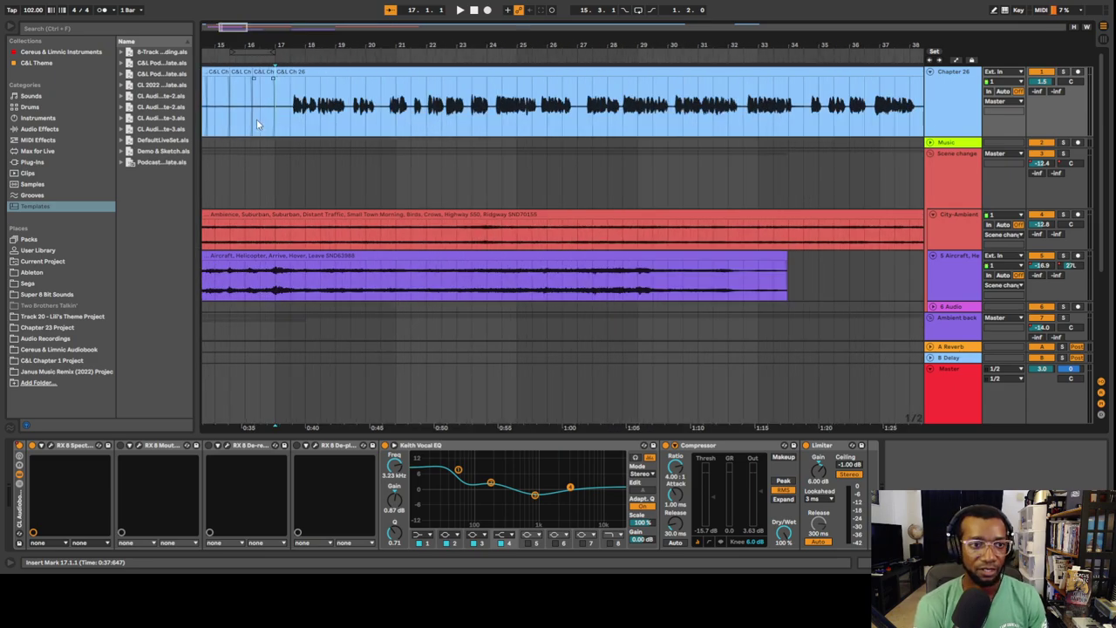
left_click_drag(209, 114, 264, 117)
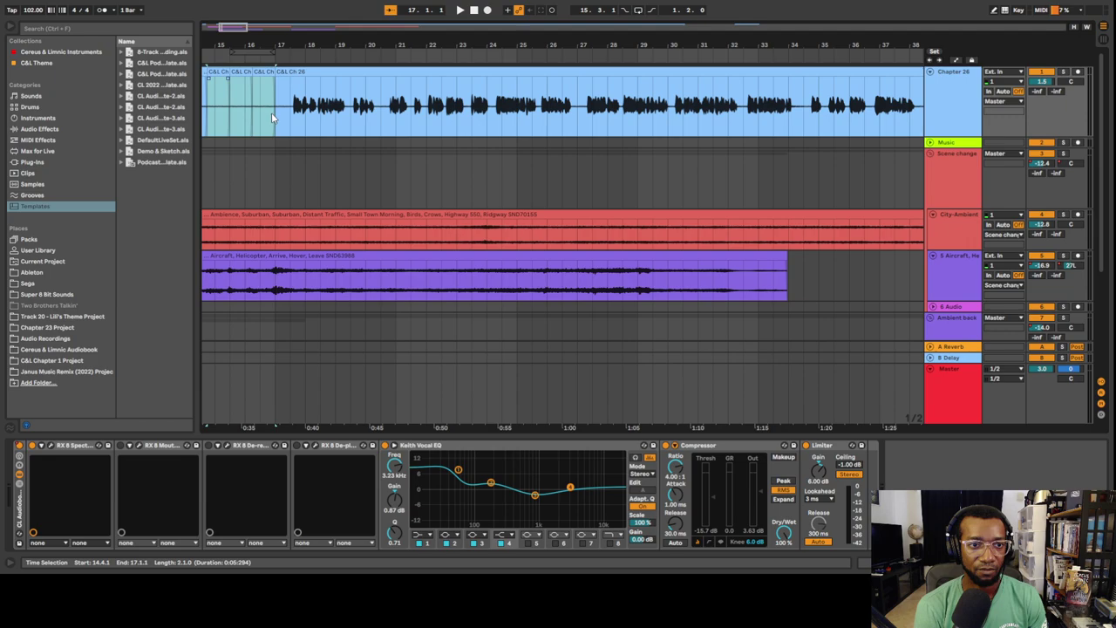
key("ctrl+l")
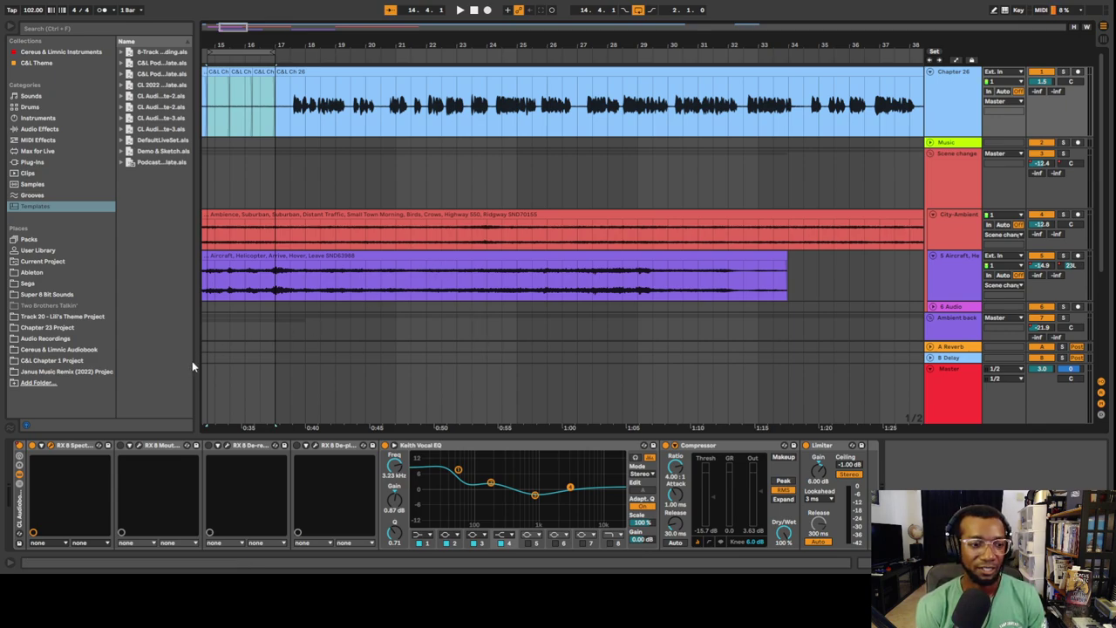
left_click(210, 129)
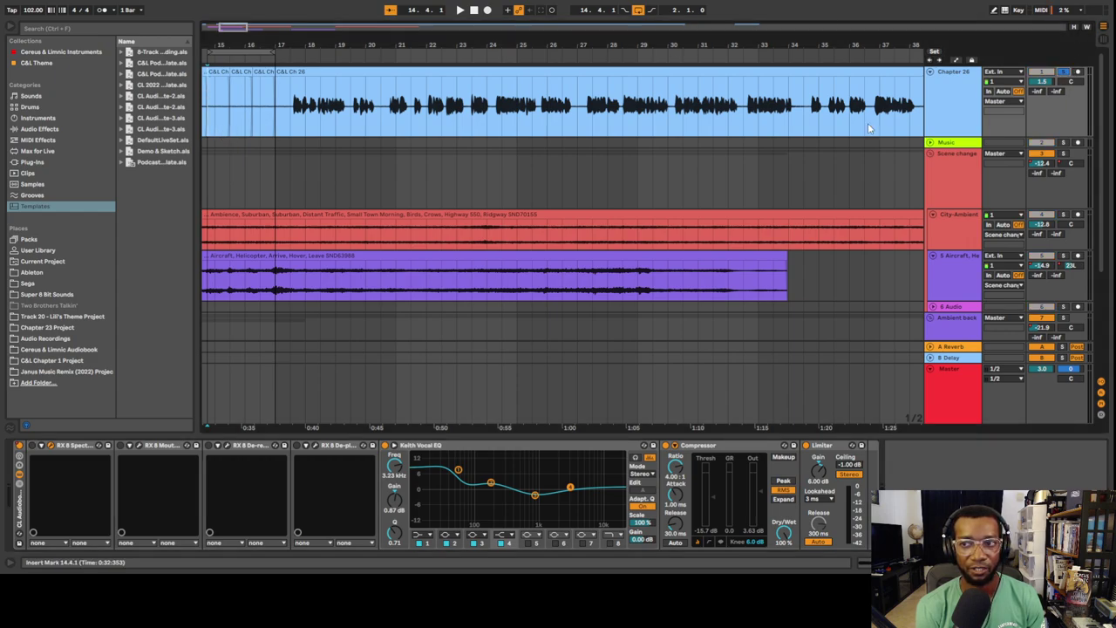
key("space")
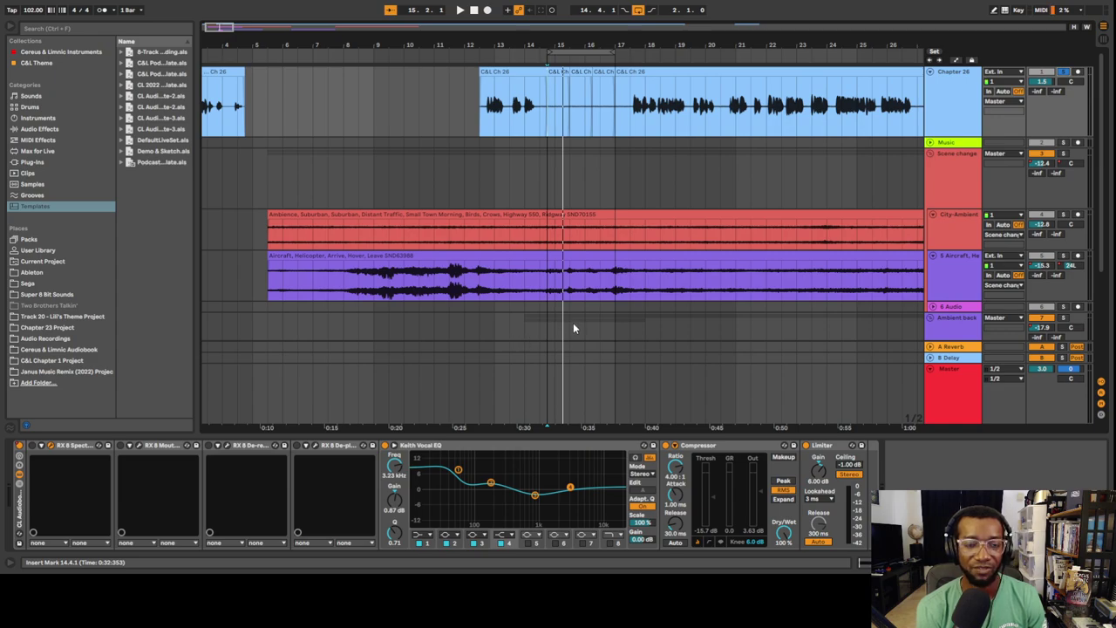
Enable the first RX 8 device and play the dialogue against the ambience and aircraft.
left_click(32, 446)
key("space")
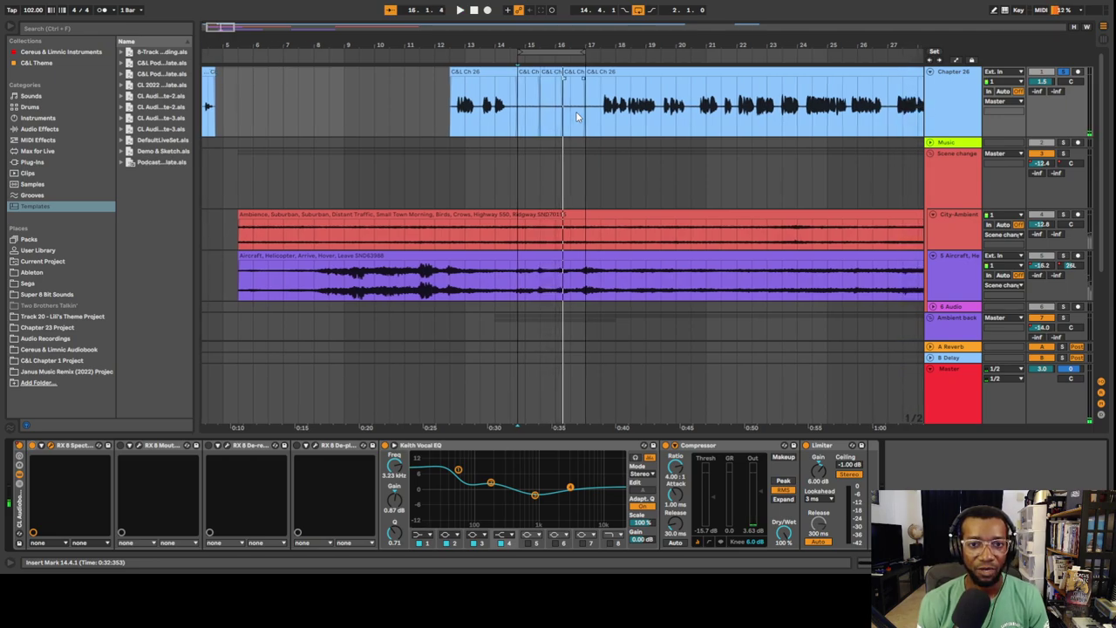
Loop the Chapter 26 dialogue from 17.3.1 to 20.3.1 and play it.
left_click(601, 118)
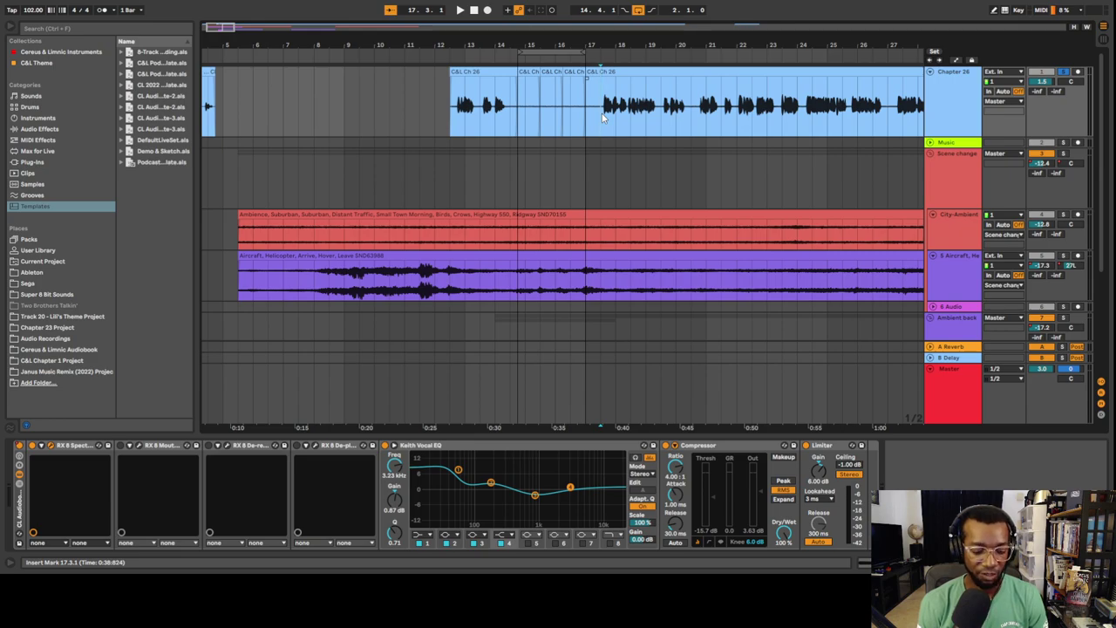
key("super+l")
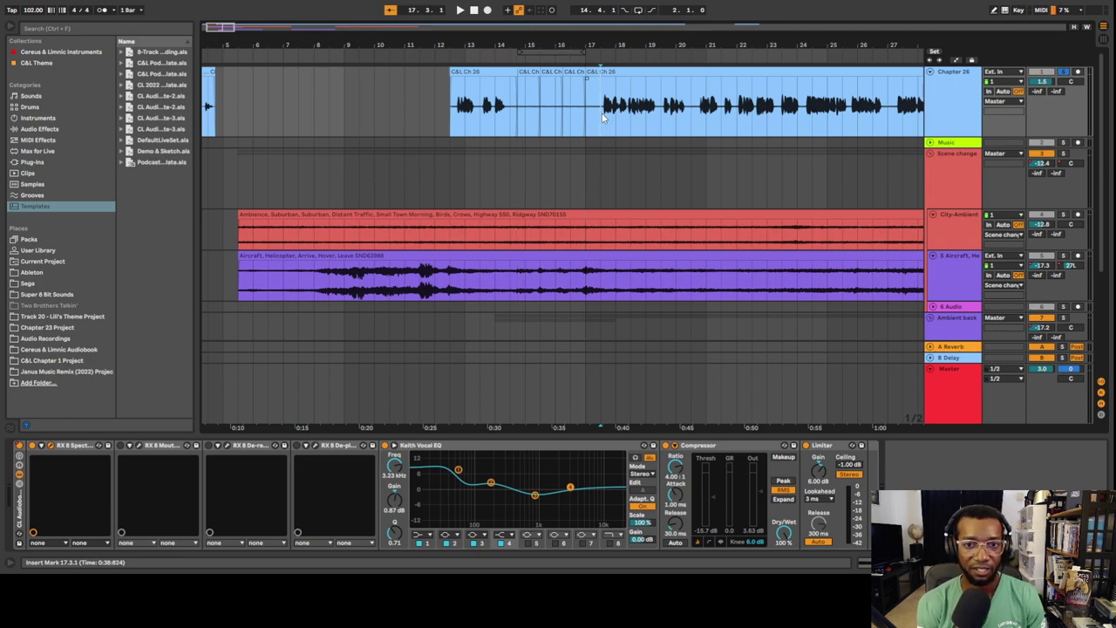
left_click_drag(602, 118, 693, 121)
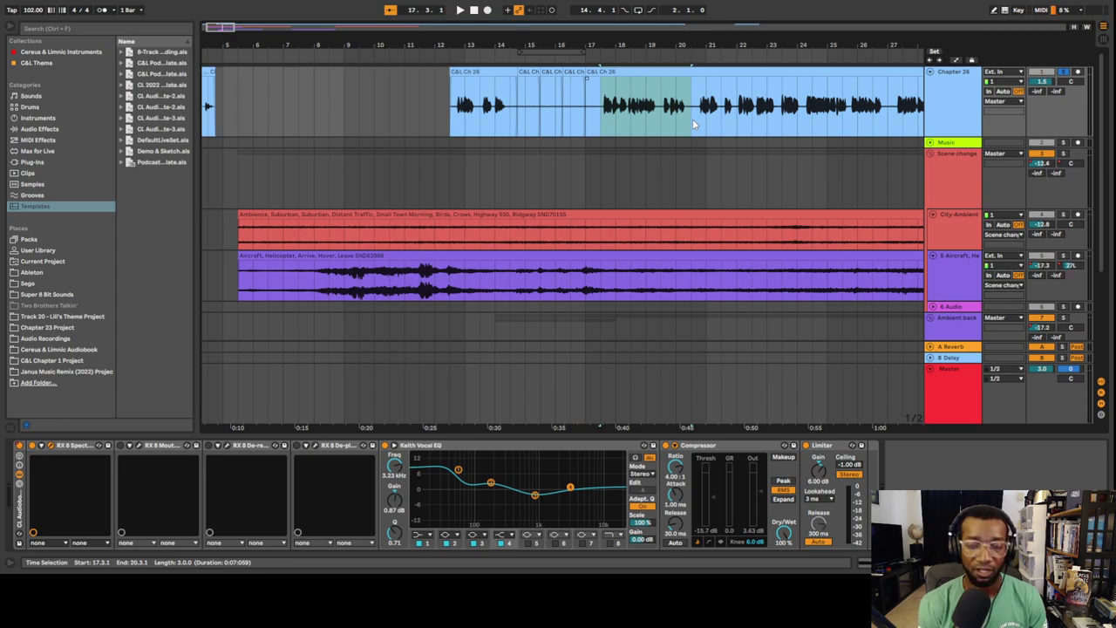
key("super+l")
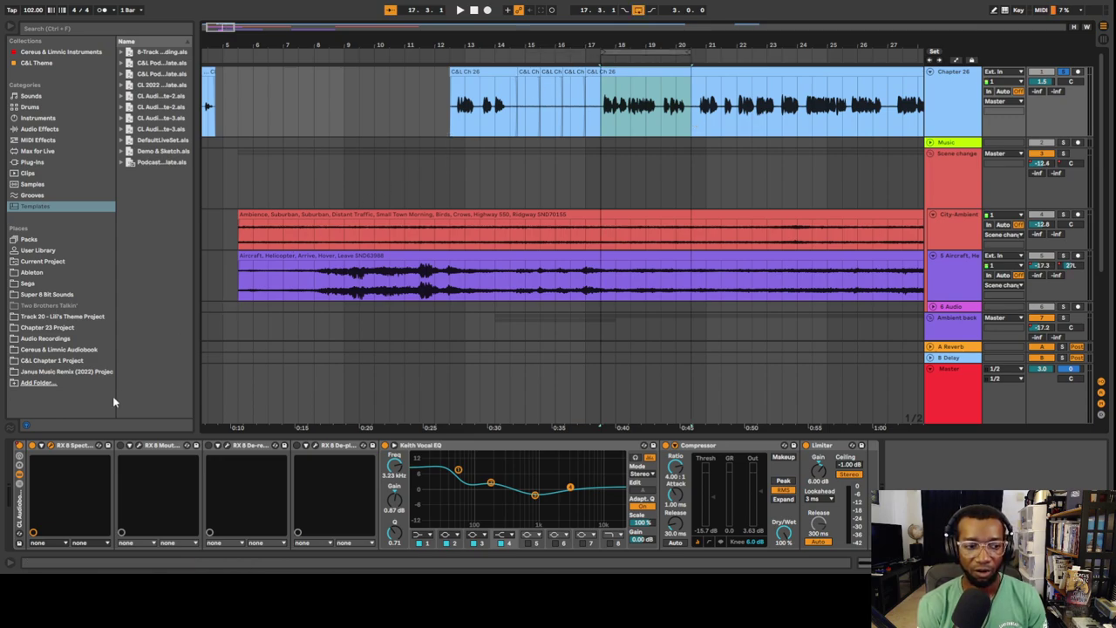
key("space")
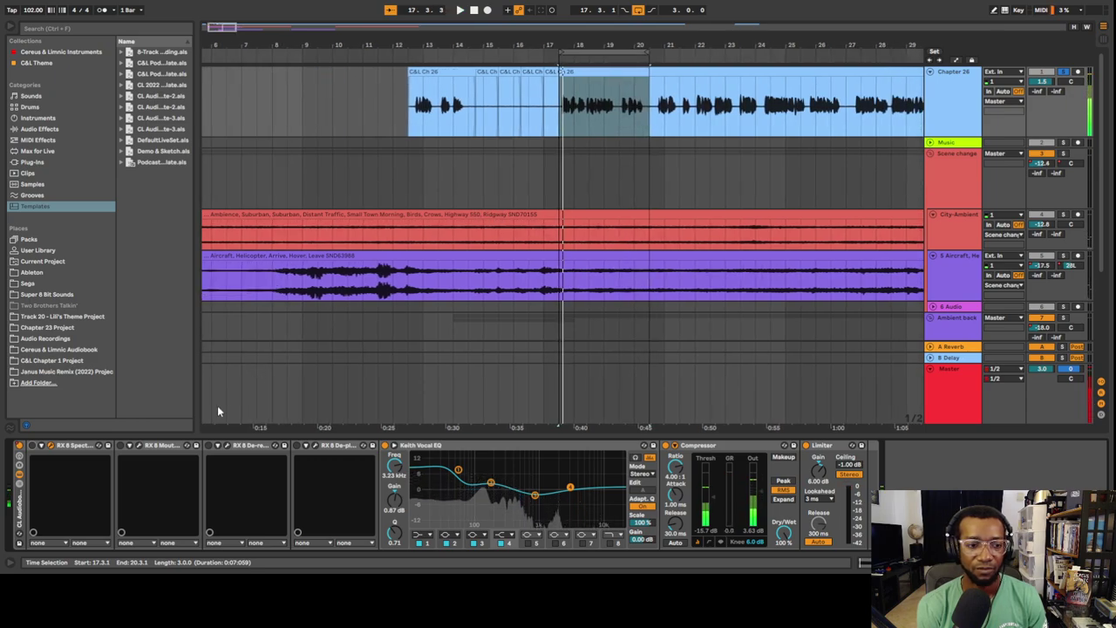
Enable the first RX 8 repair device in the Chapter 26 chain during the loop.
left_click(32, 446)
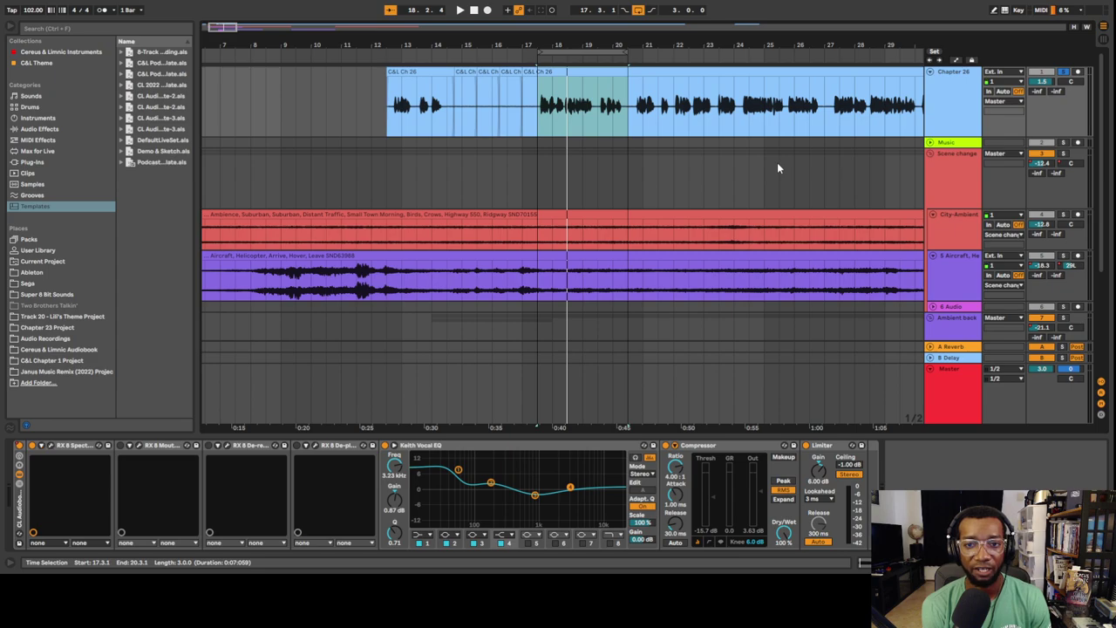
Drop the 17.3.1–20.3.1 selection with a click in the Chapter 26 track.
left_click(542, 120)
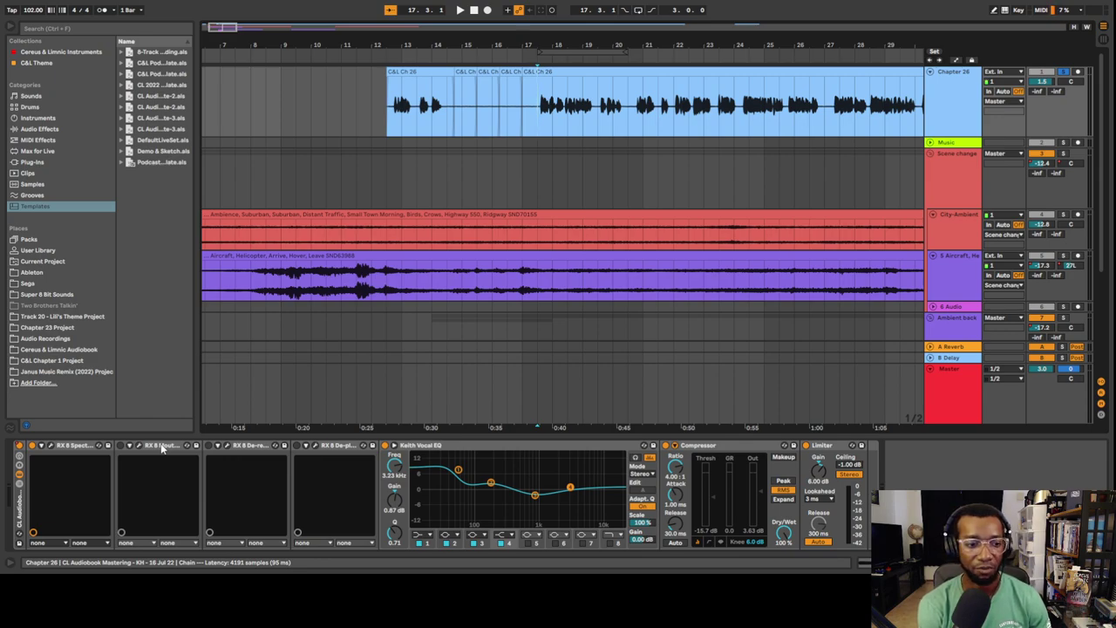
Select the RX 8 Mouth De-click device and open its plug-in window.
left_click(162, 447)
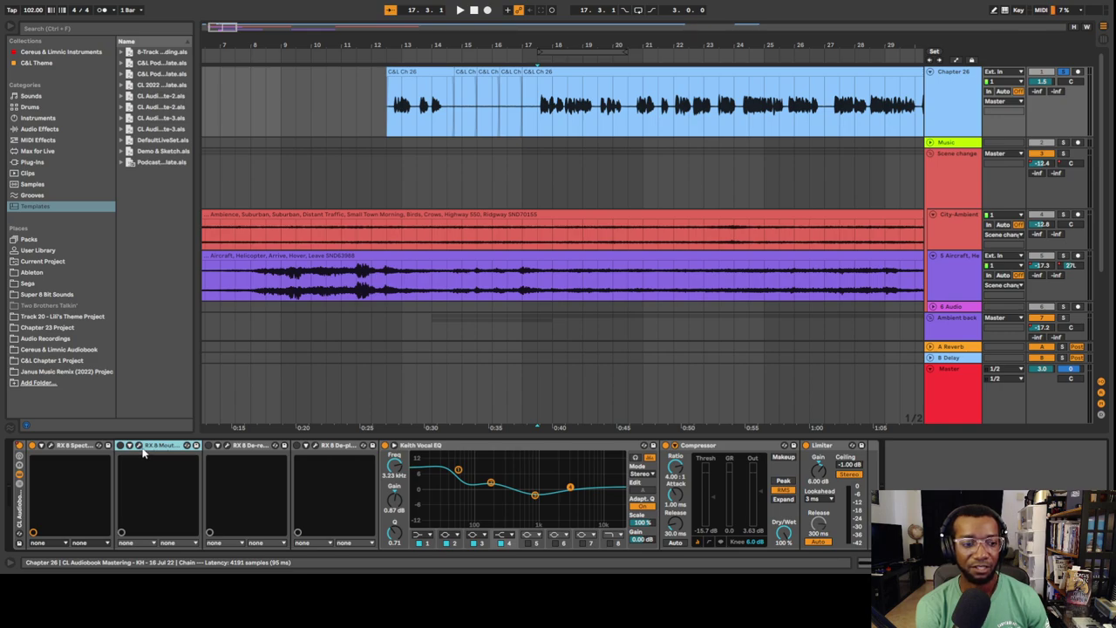
left_click(139, 446)
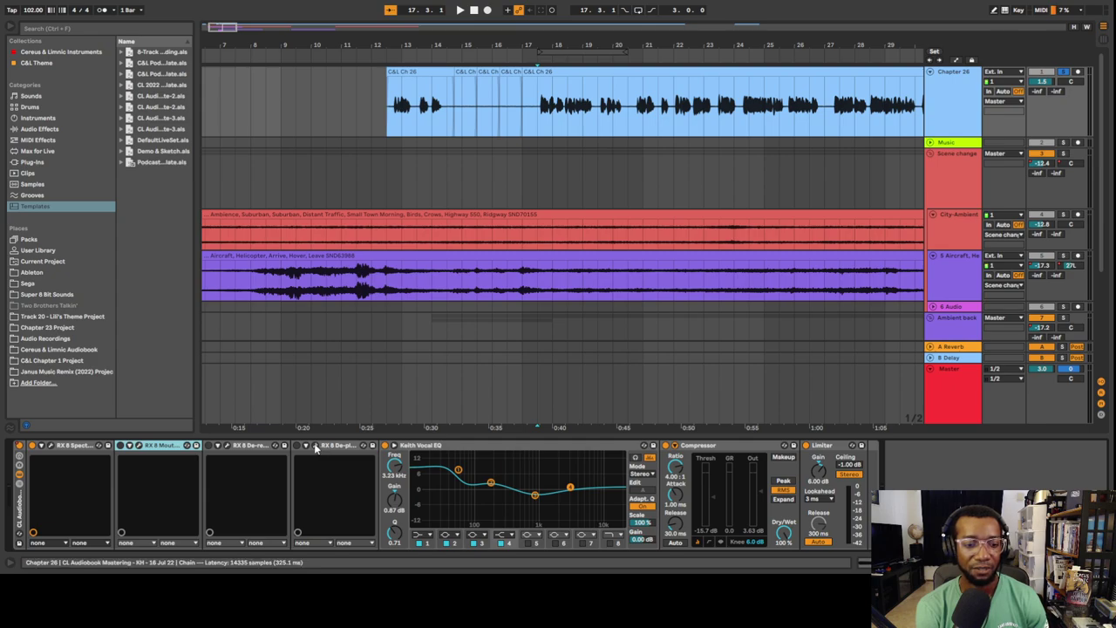
Open the RX 8 De-plosive plug-in window from its device wrench icon.
left_click(315, 445)
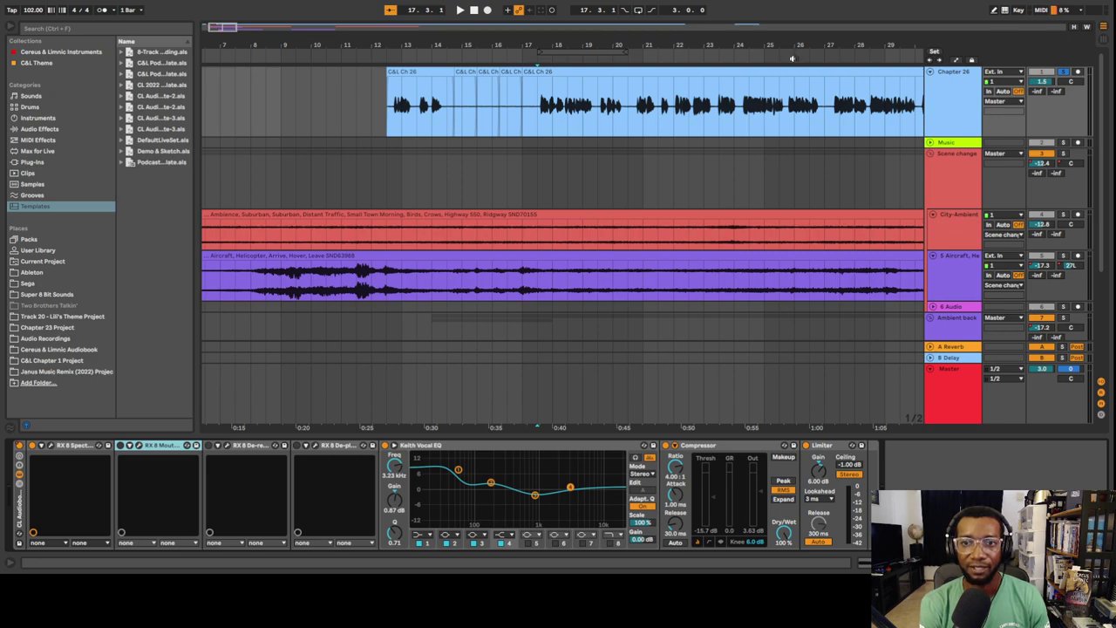
Zoom out to the full Chapter 26 arrangement and set the insert mark back at 1.1.1.
left_click(412, 196)
key("minus")
key("minus")
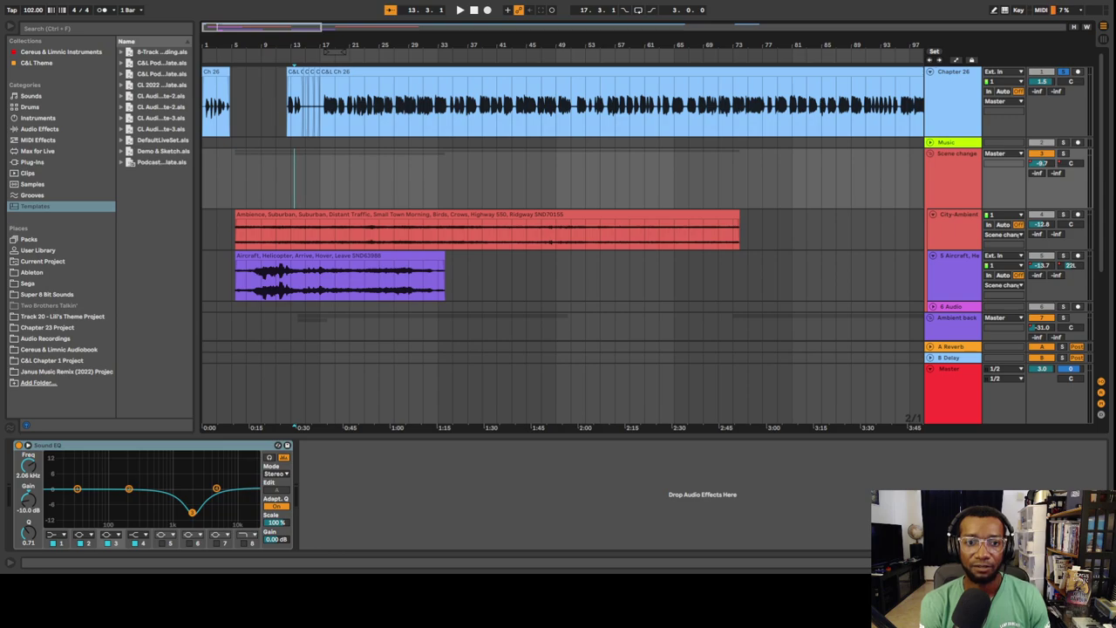
left_click(879, 241)
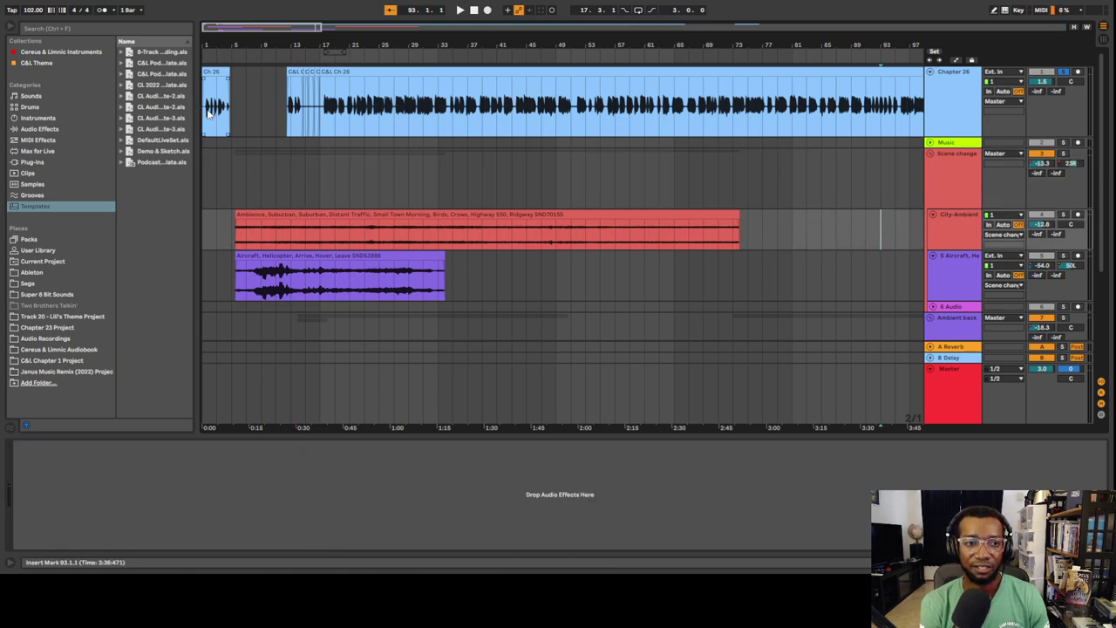
left_click(210, 112)
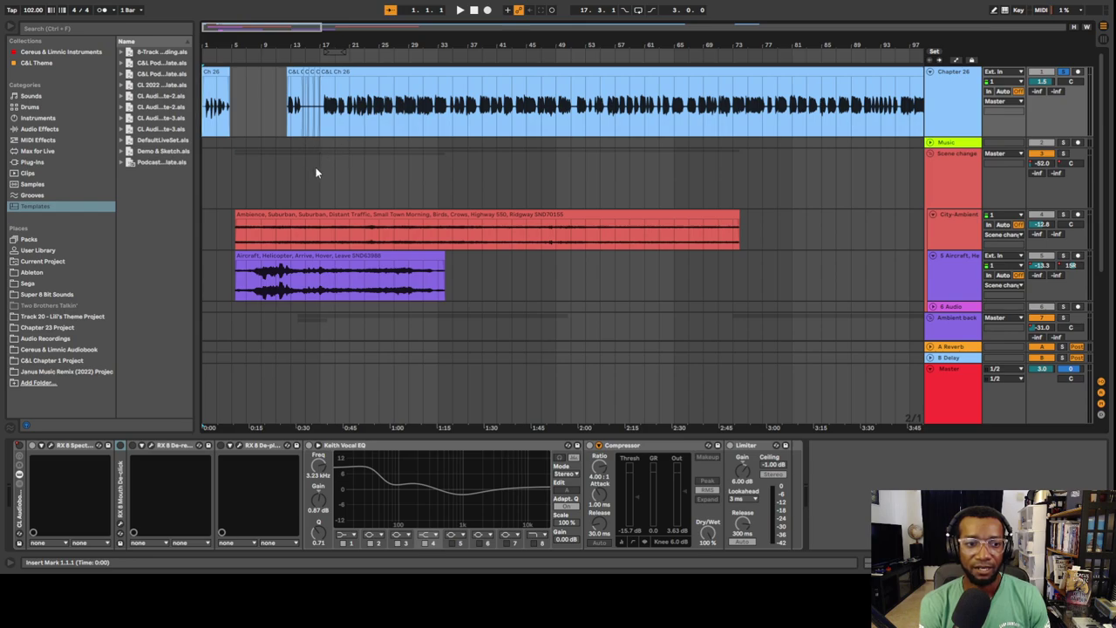
scroll(339, 248, "down", 1)
scroll(338, 245, "down", 2)
scroll(335, 245, "up", 2)
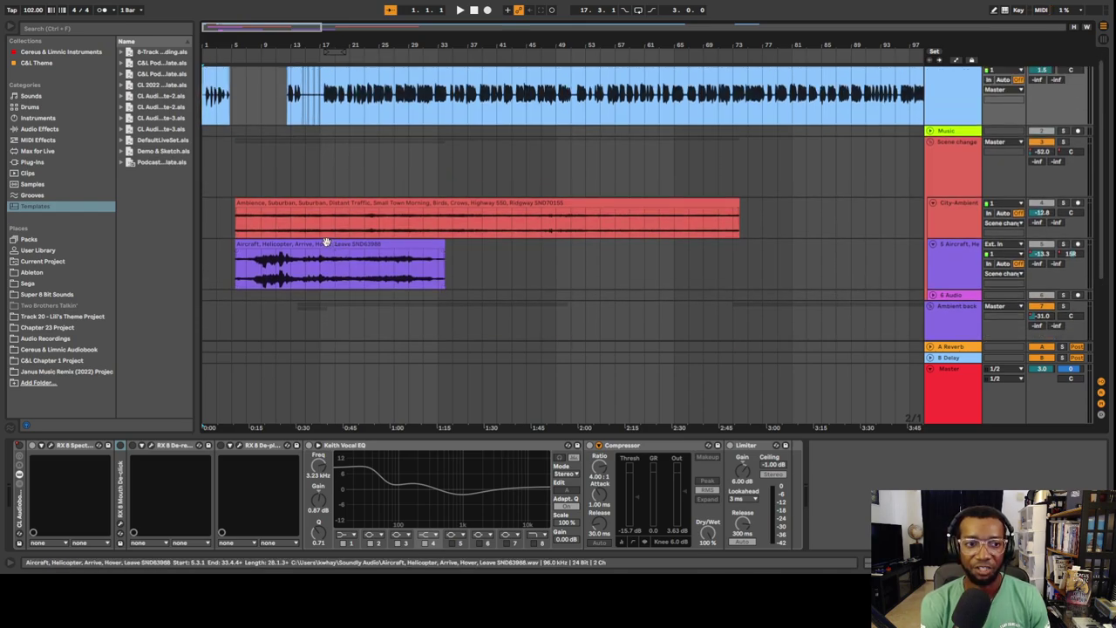
scroll(328, 242, "up", 1)
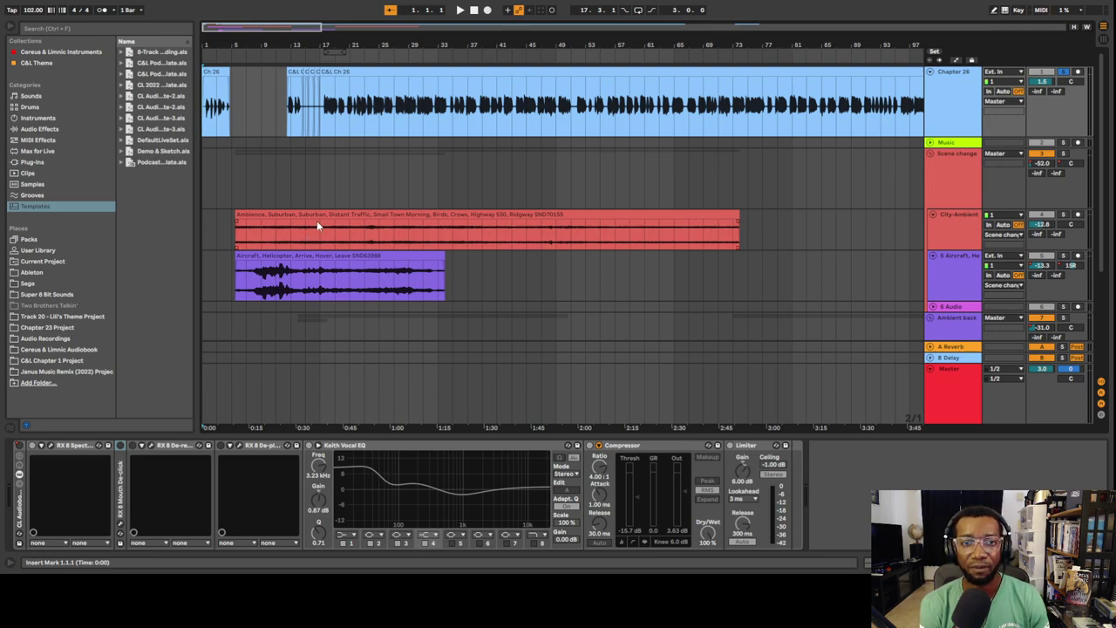
Play the chapter with Chapter 26 unsoloed so all tracks are heard, restarting from bar 5.
key("space")
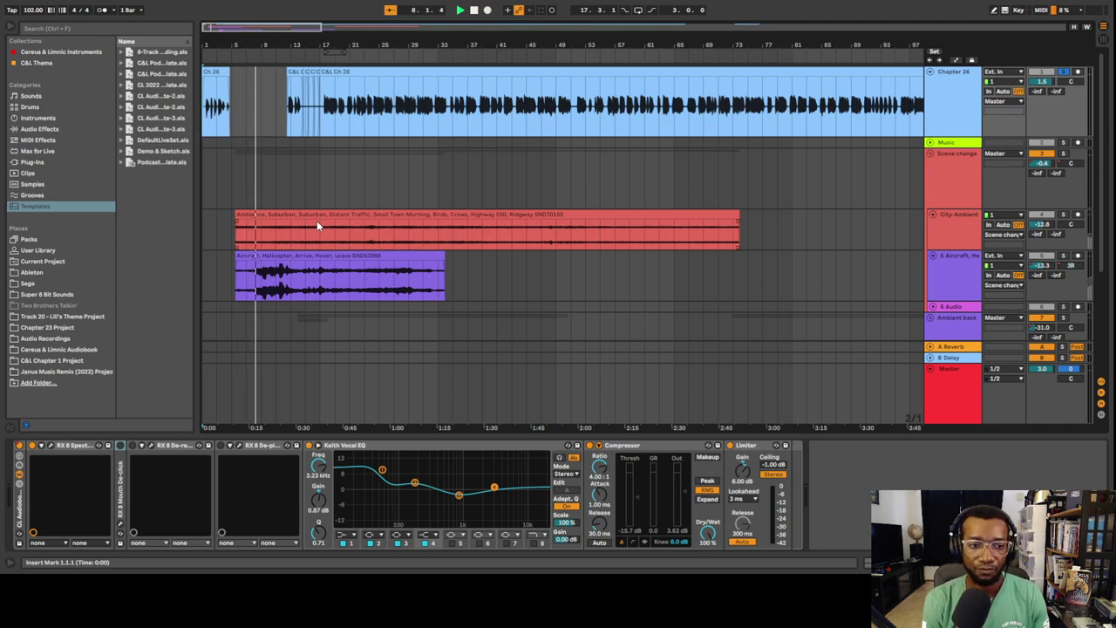
left_click(1063, 71)
left_click(228, 122)
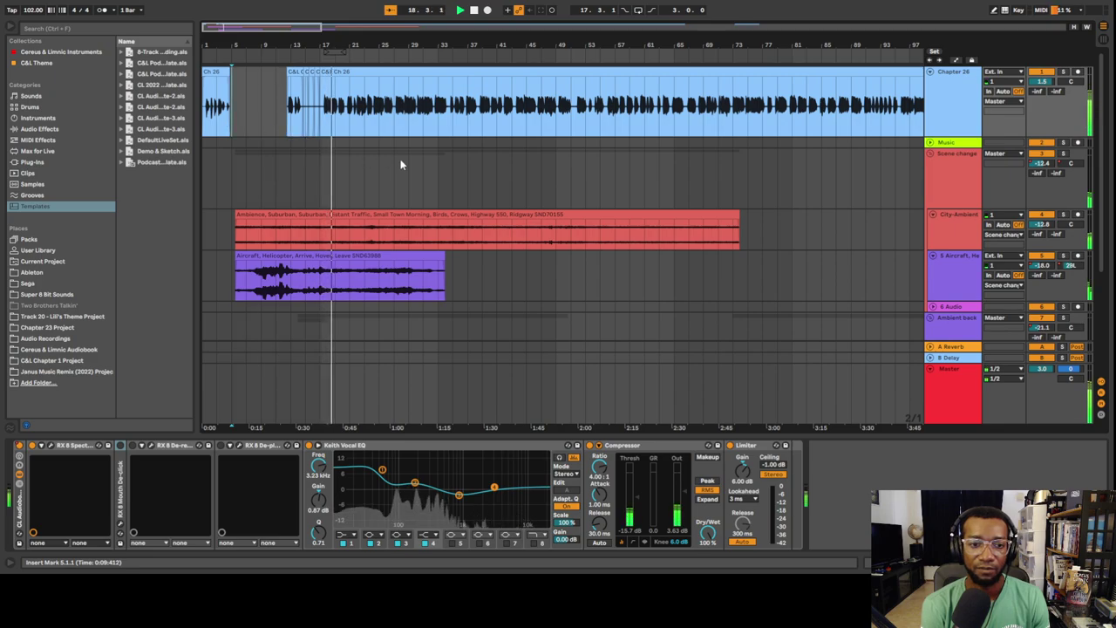
Scroll down to the Ac Unit track and turn on Automation Mode with A.
scroll(442, 193, "down", 2)
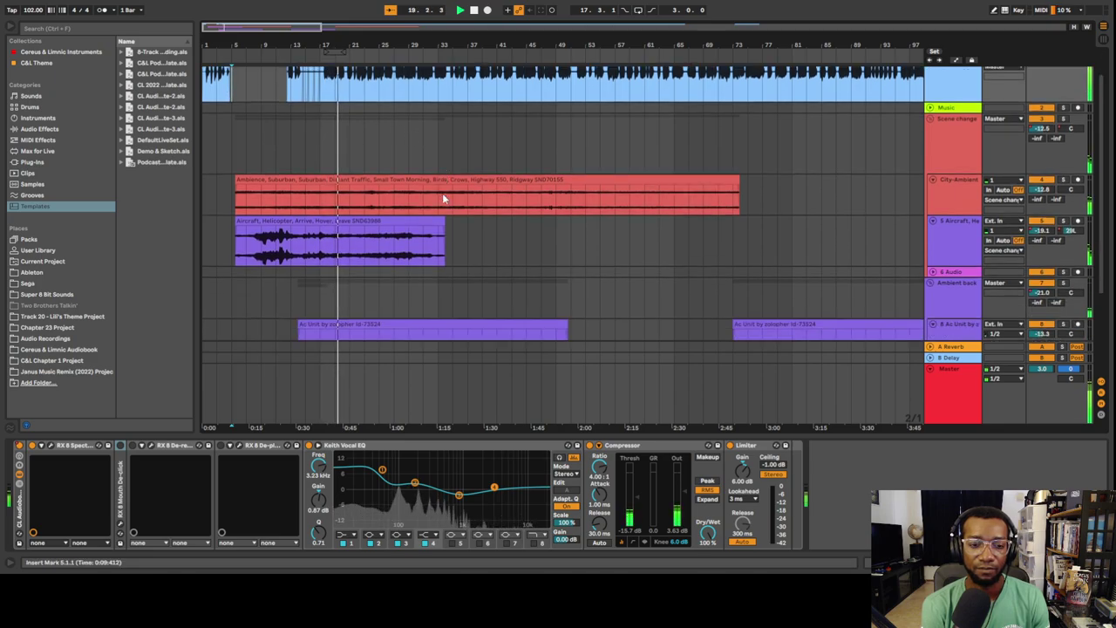
scroll(442, 199, "down", 1)
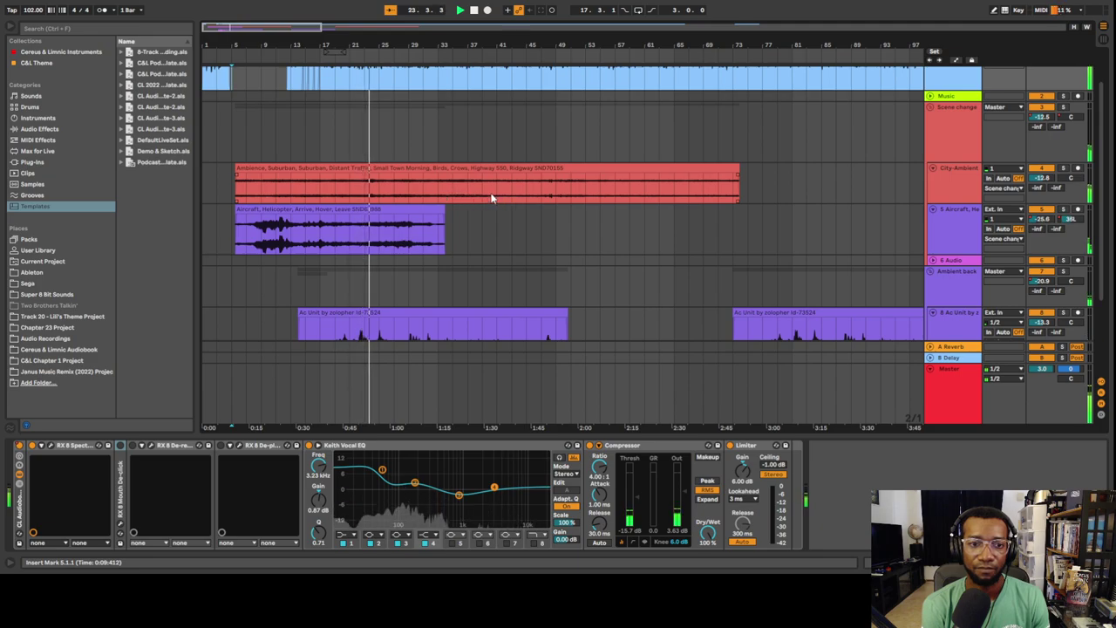
key("a")
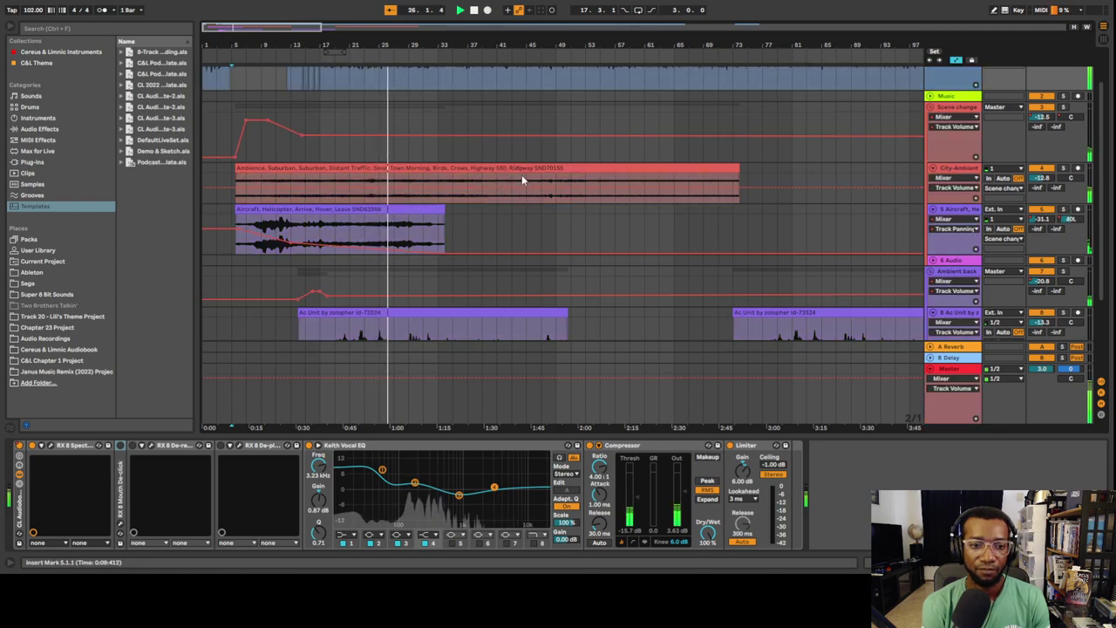
Stop playback and drag the Music track's sustained volume level down to about -14 dB.
scroll(526, 202, "down", 1)
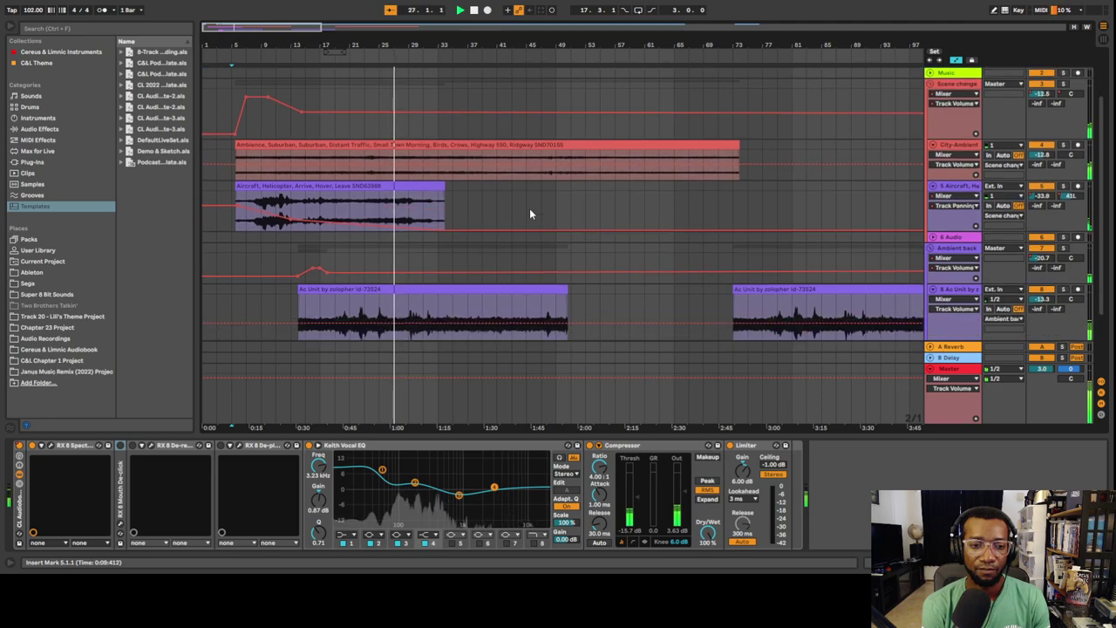
key("space")
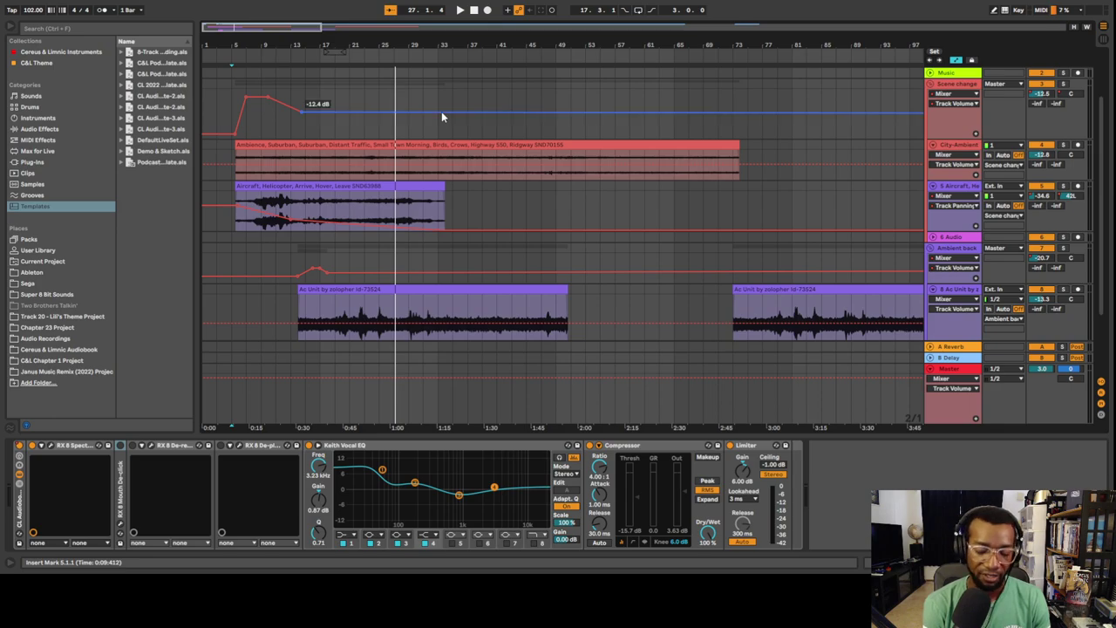
left_click(441, 112)
left_click_drag(441, 111, 441, 113)
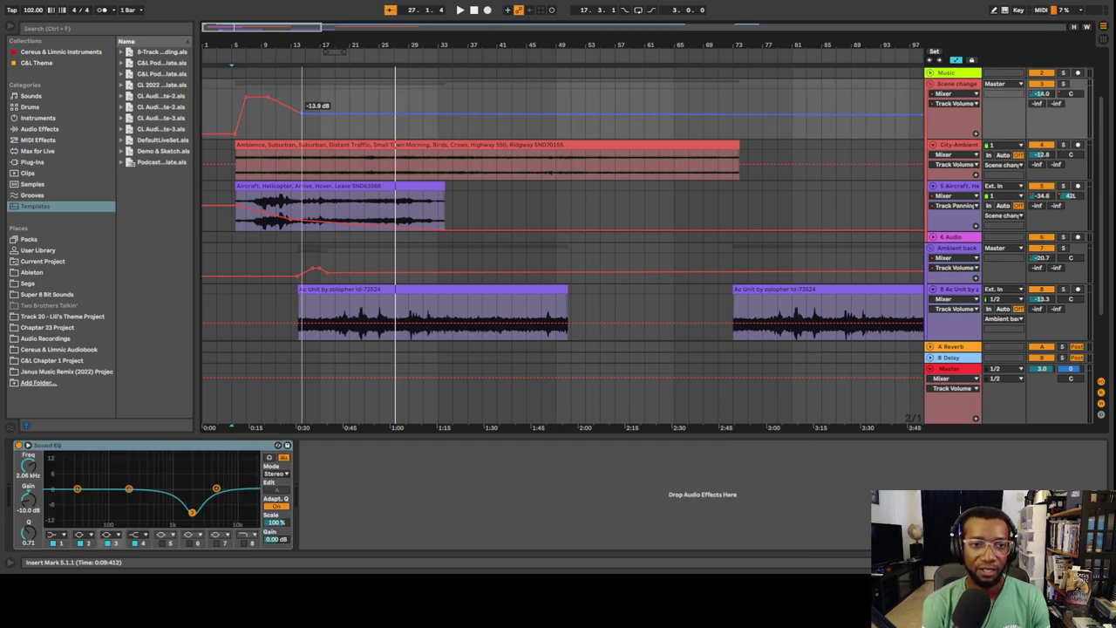
scroll(649, 126, "up", 1)
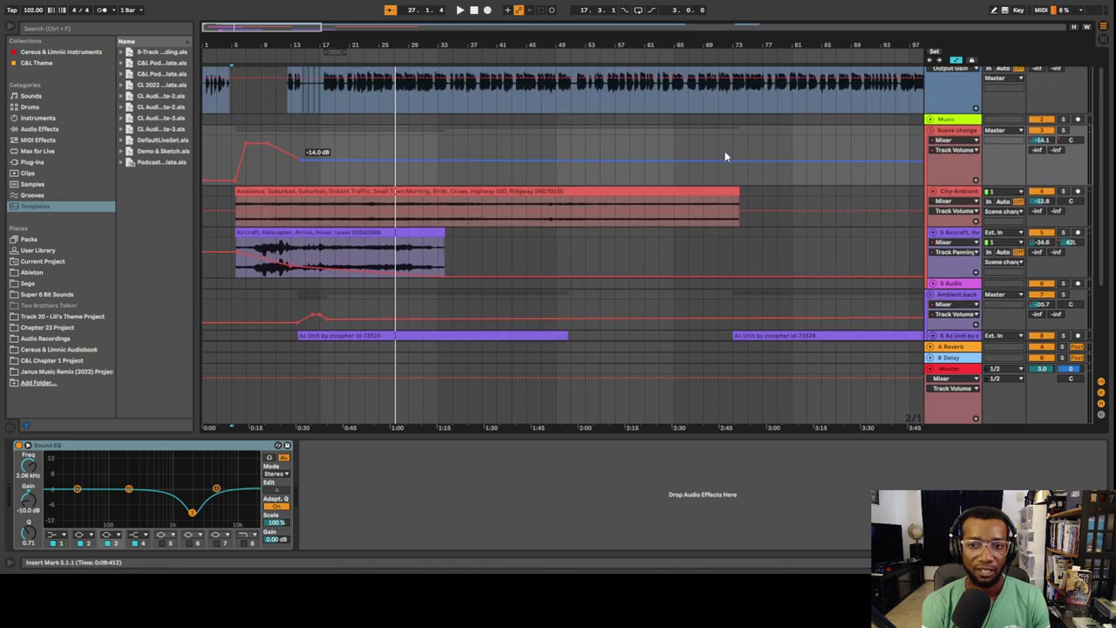
scroll(739, 155, "down", 3)
scroll(631, 186, "down", 2)
scroll(568, 219, "up", 2)
scroll(544, 218, "down", 1)
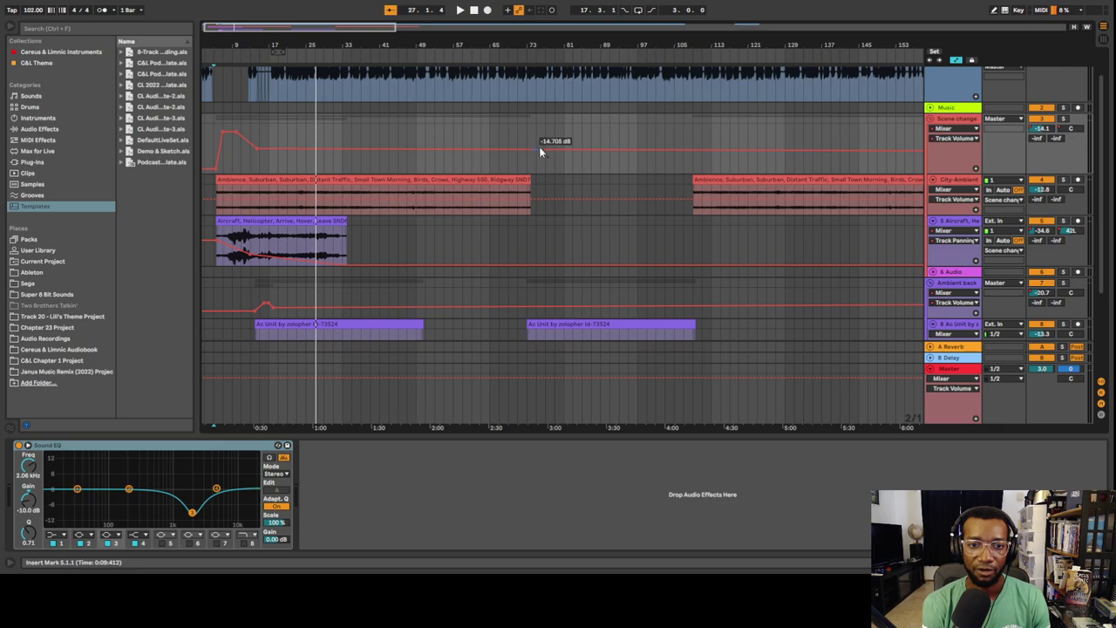
Audition the change from later in the dialogue, then jump playback ahead to bar 109.
left_click(534, 92)
key("space")
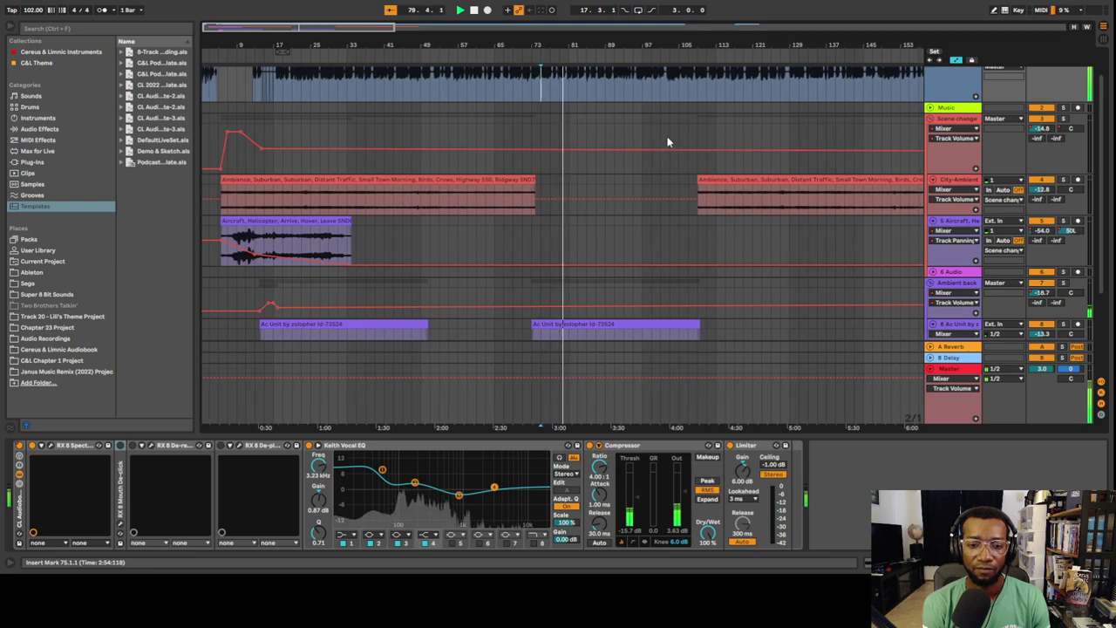
scroll(663, 131, "down", 1)
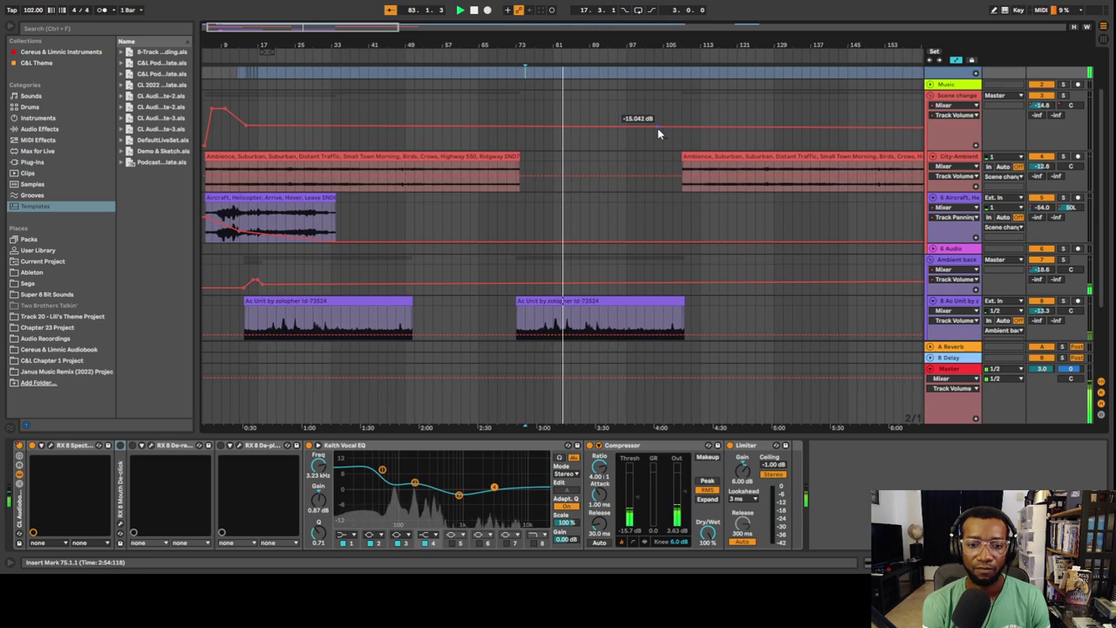
scroll(635, 153, "up", 2)
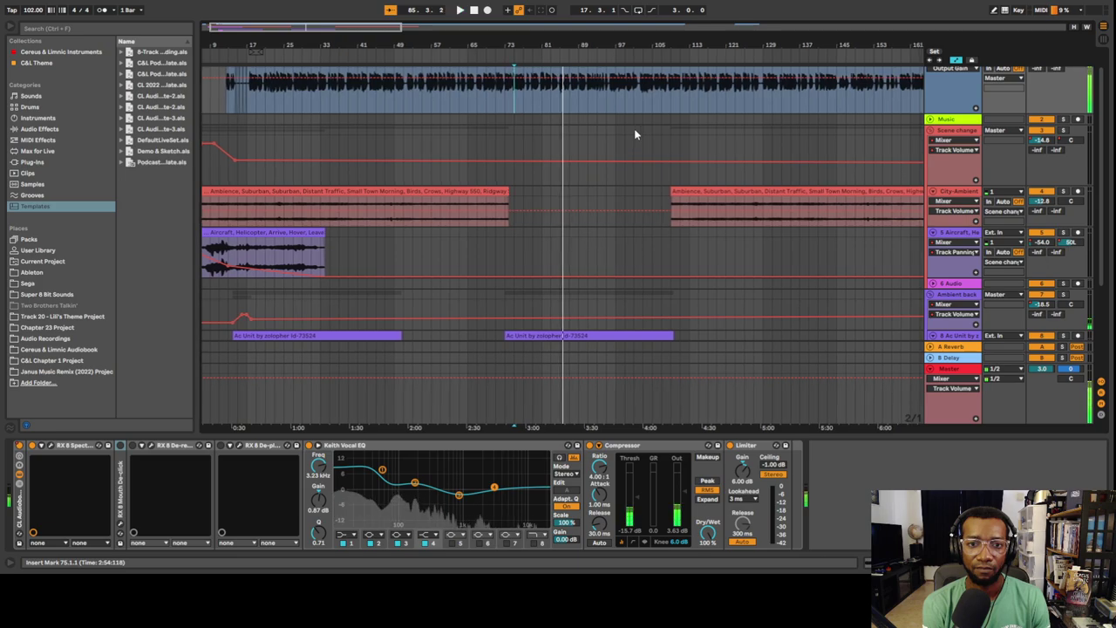
left_click(667, 104)
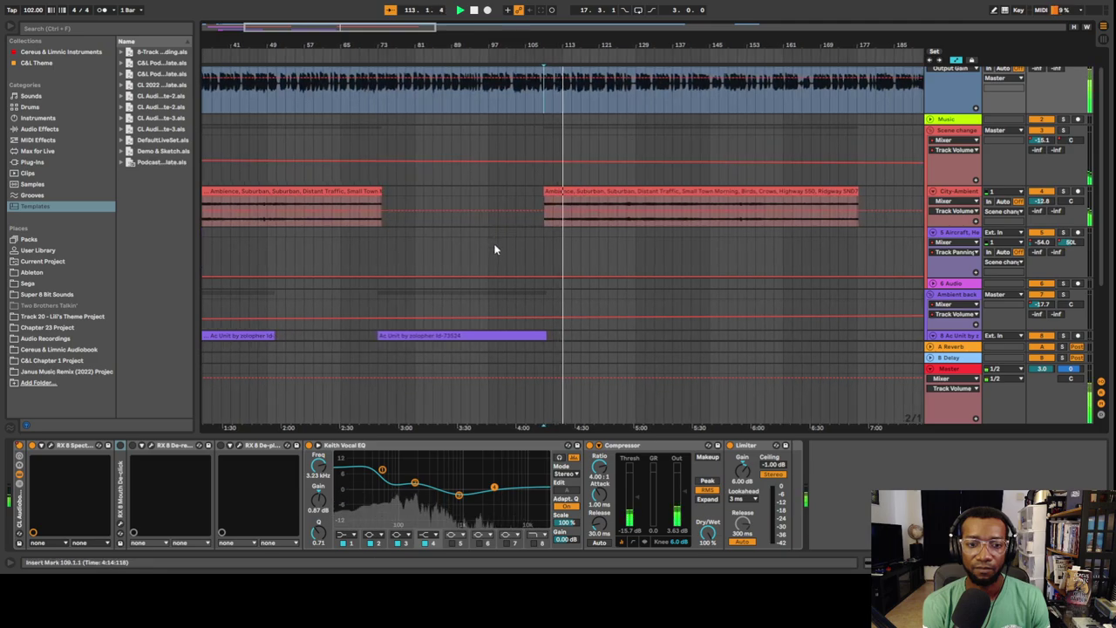
scroll(495, 248, "down", 1)
scroll(500, 273, "down", 2)
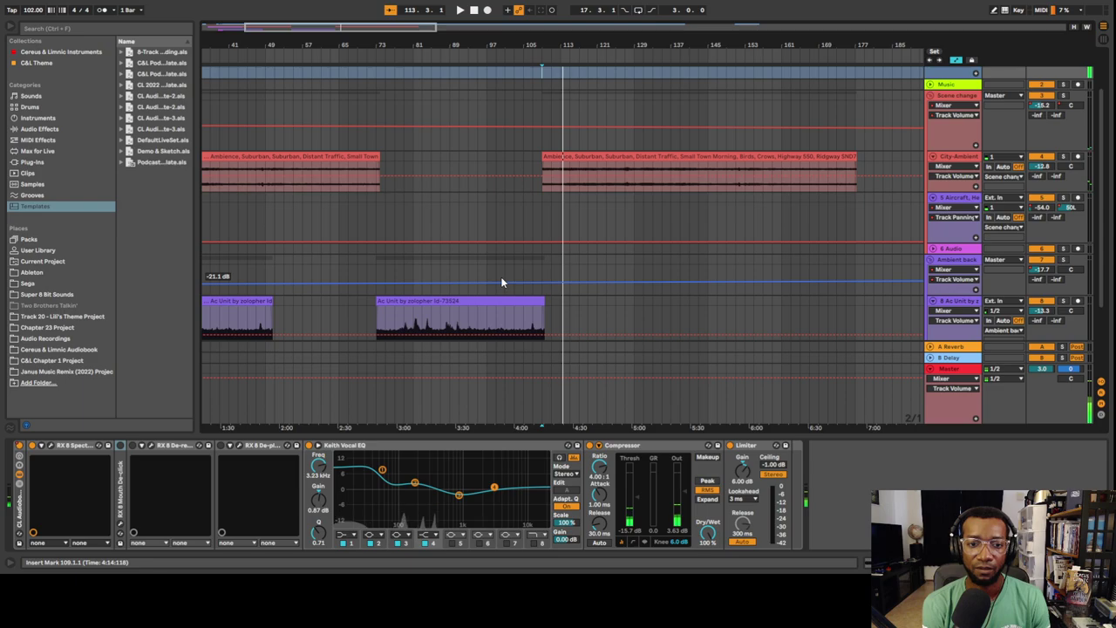
Stop playback, pull the Ambient back volume down near bar 109, and raise Scene change to -11.0 dB.
left_click(508, 302)
key("space")
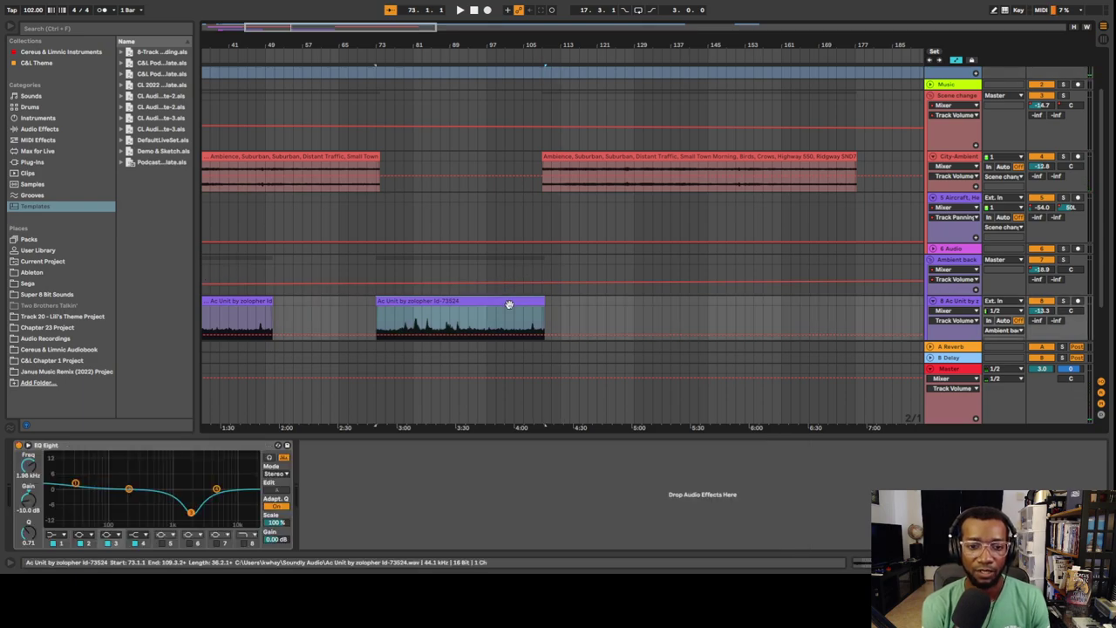
scroll(512, 303, "down", 1)
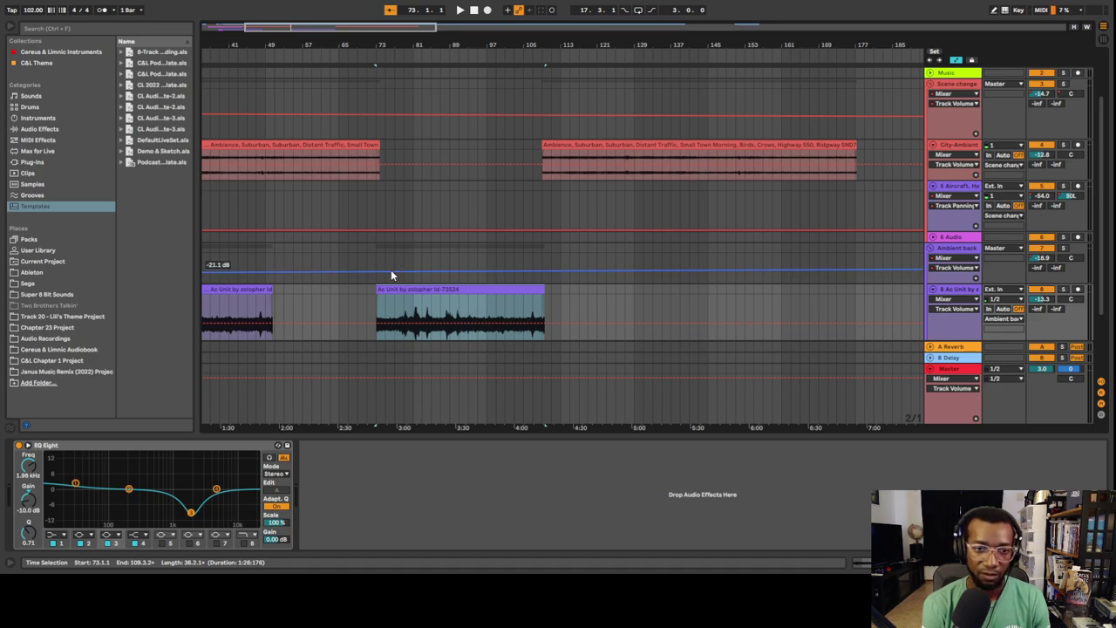
key("minus")
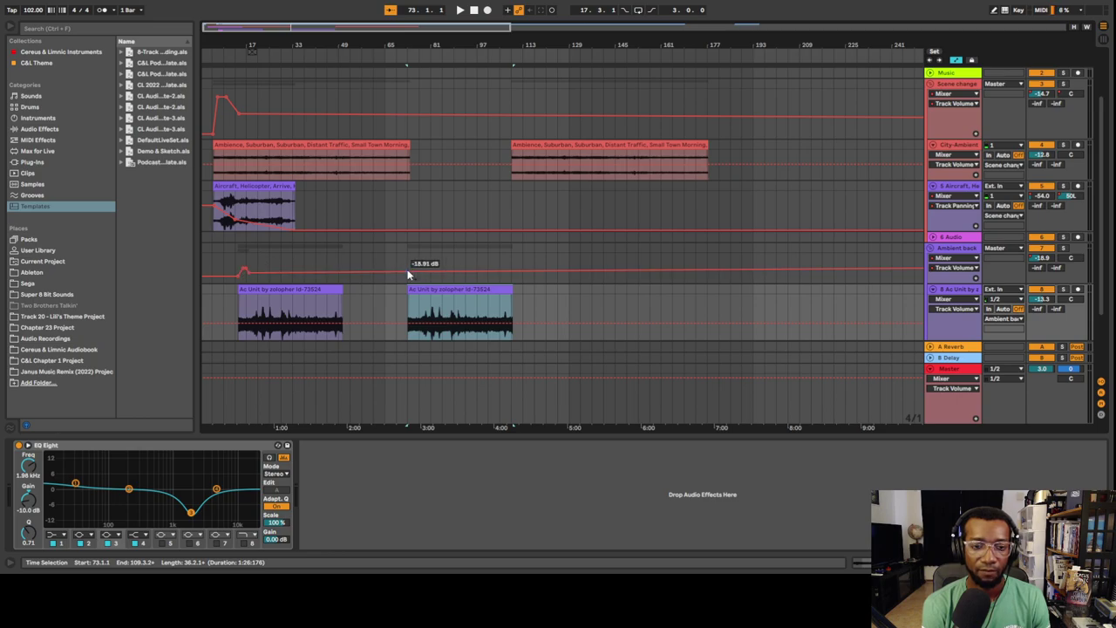
left_click(513, 276)
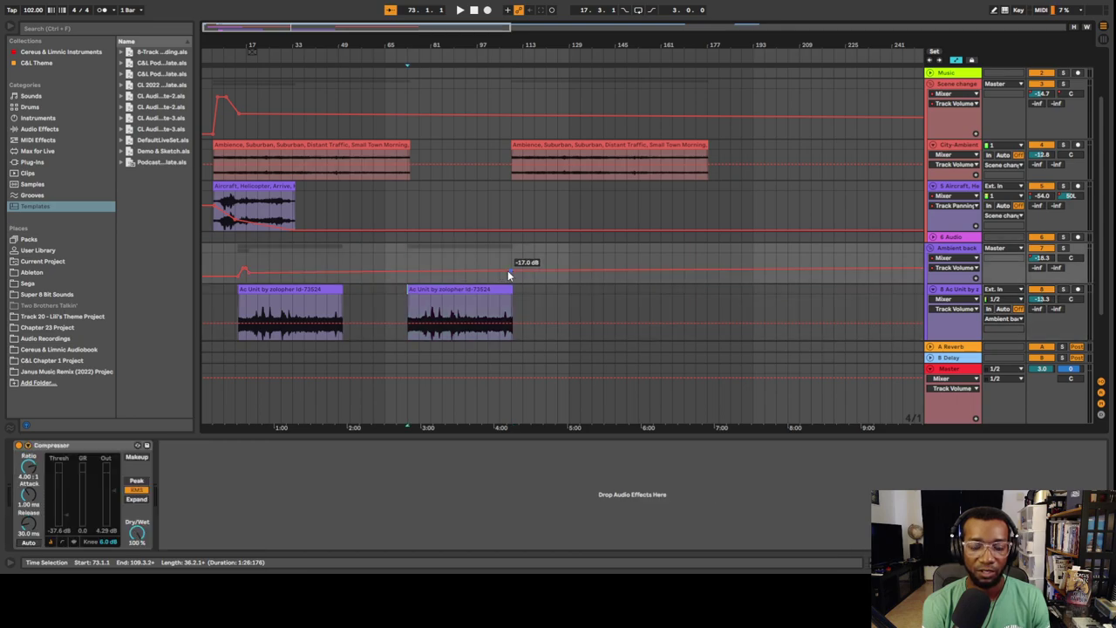
key("plus")
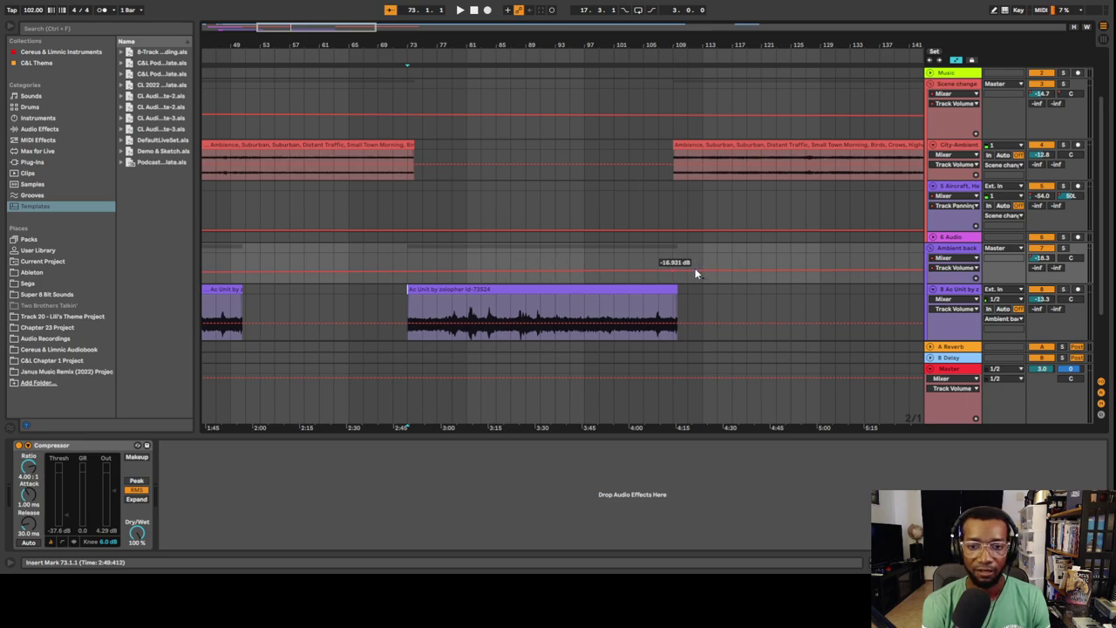
left_click_drag(690, 270, 688, 273)
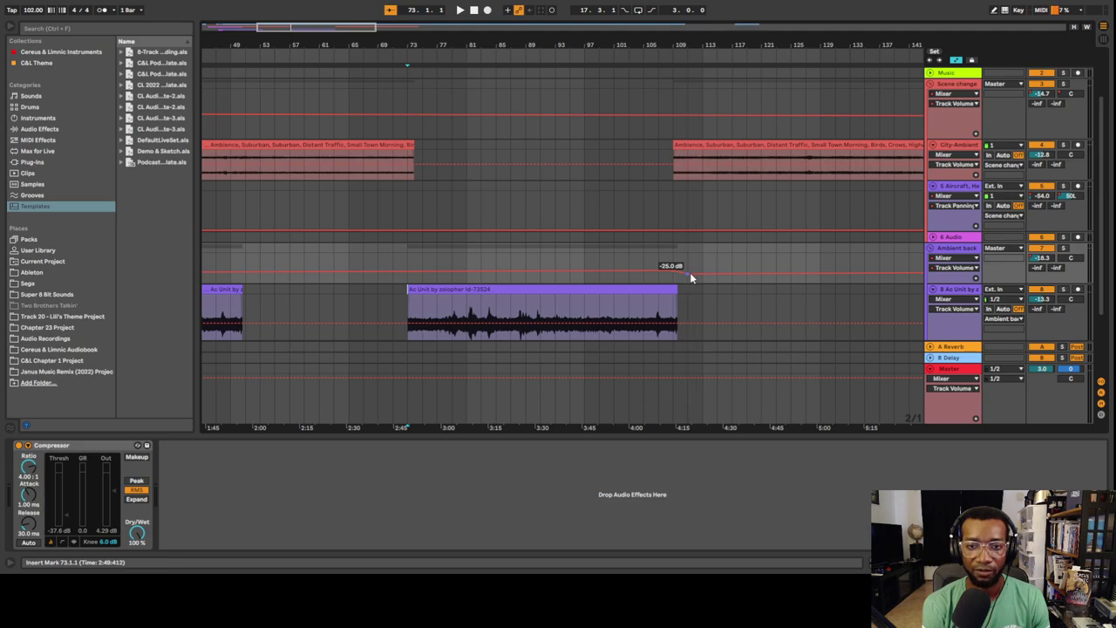
left_click(671, 118)
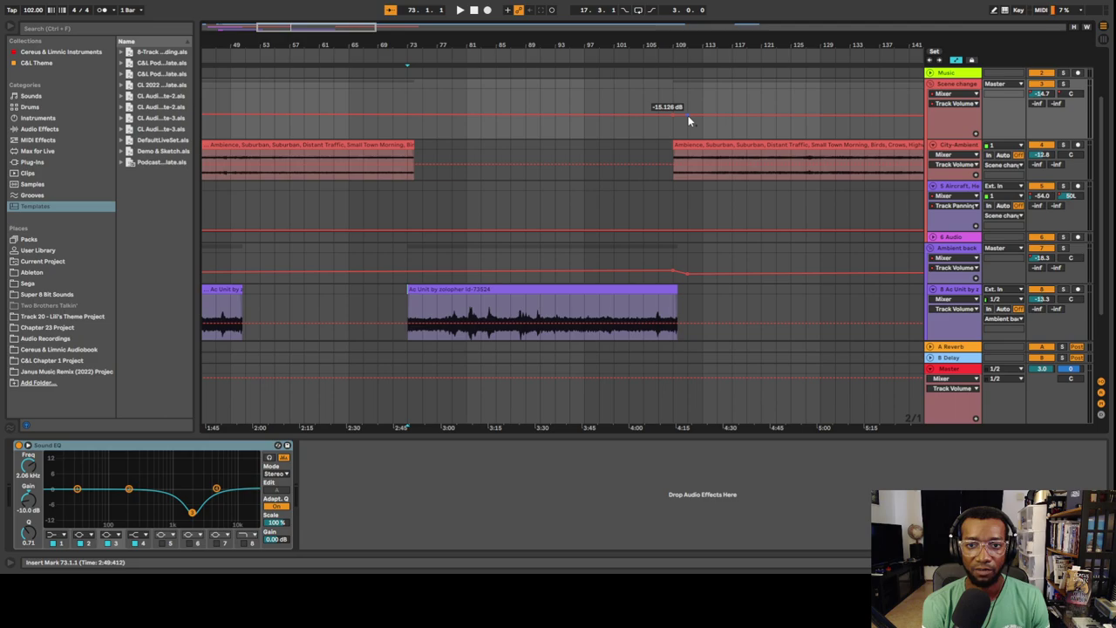
left_click_drag(688, 115, 688, 110)
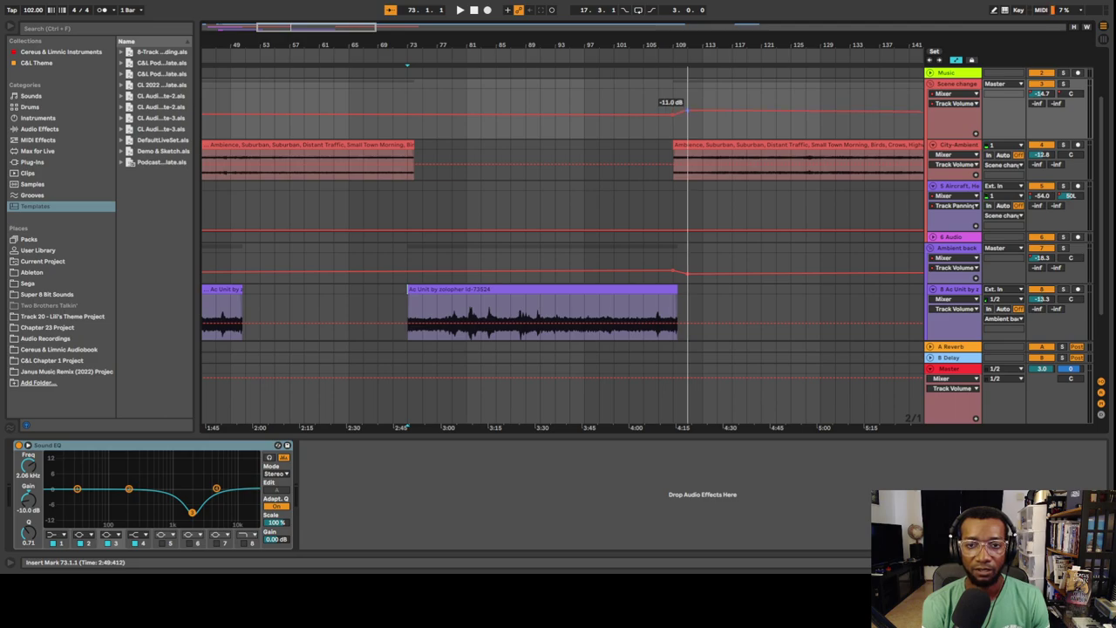
Duplicate the Ac Unit clip with Ctrl+D to extend the AC hum.
key("space")
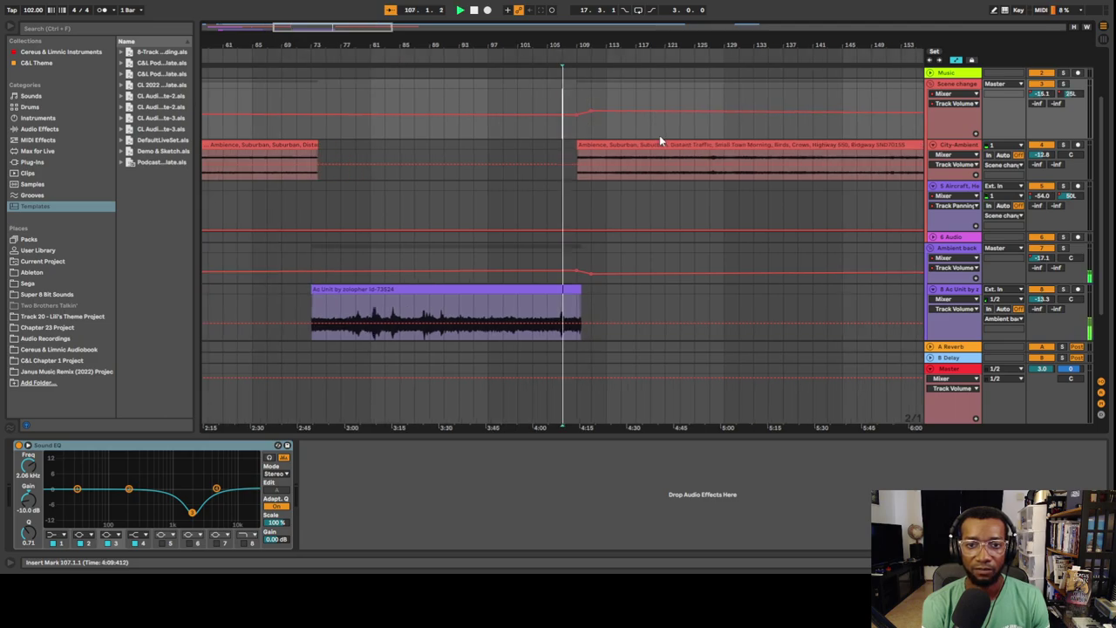
key("space")
left_click(547, 290)
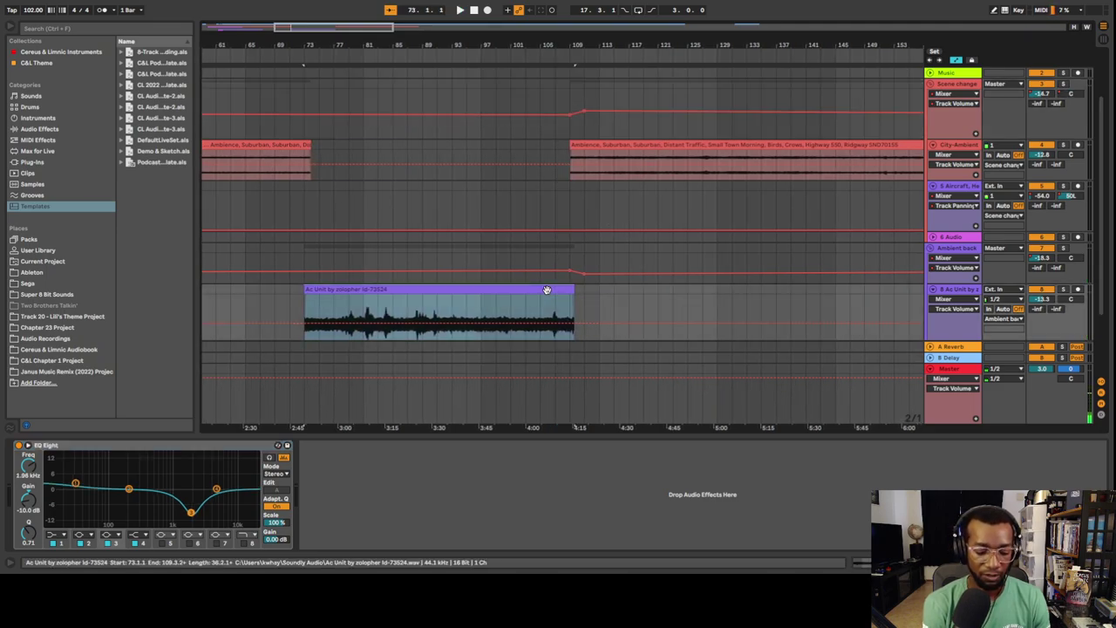
key("ctrl+d")
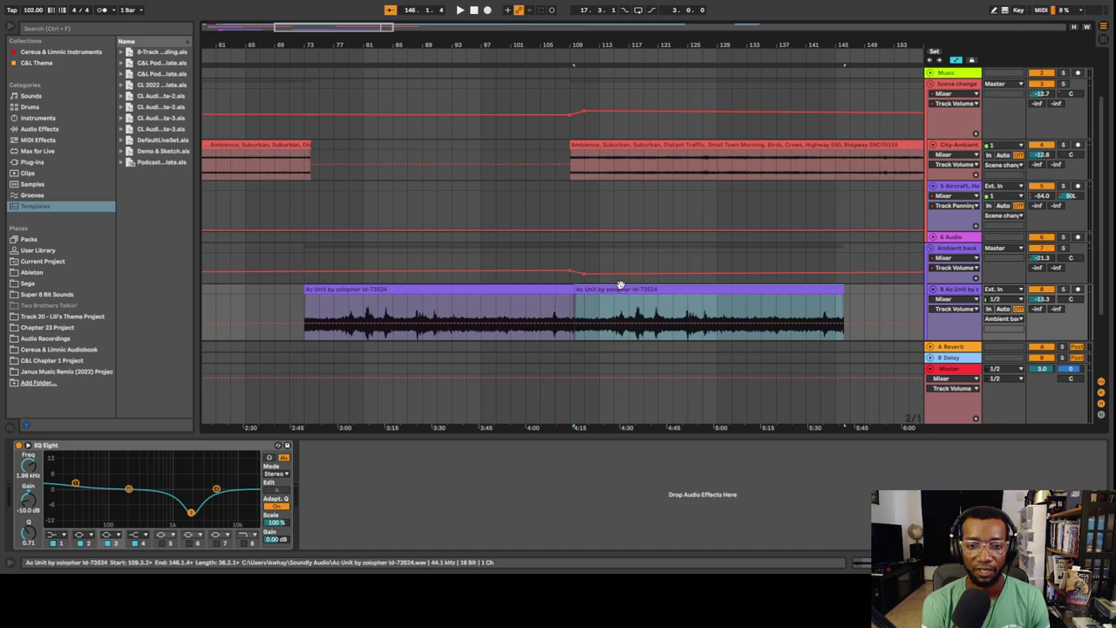
key("minus")
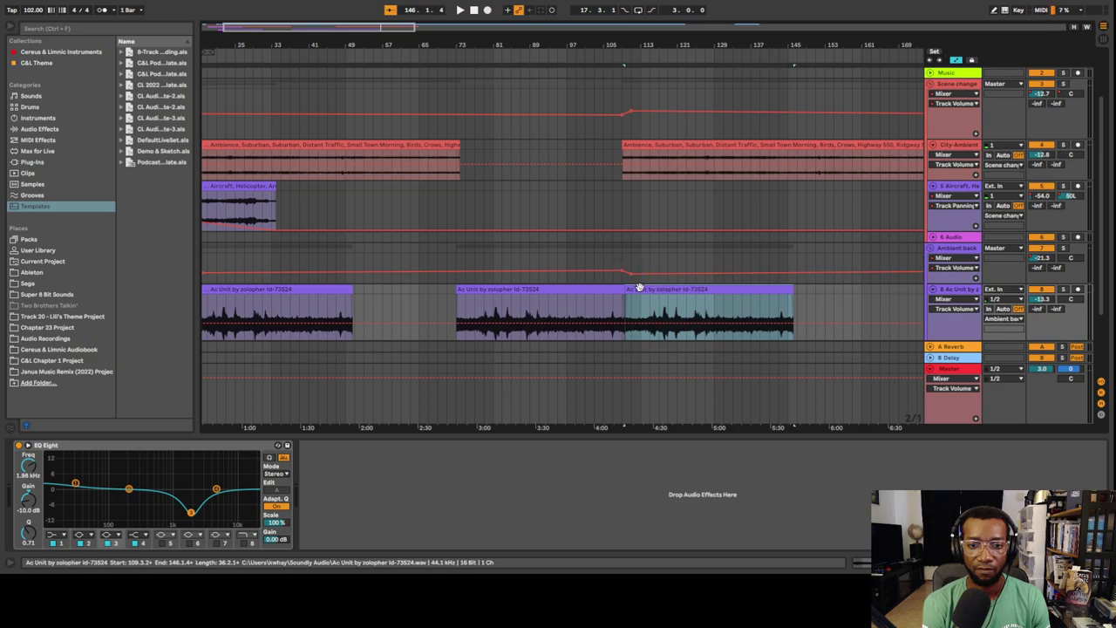
Lower the Ambient back volume after bar 109 and delete its extra breakpoint, auditioning from bar 109.
left_click_drag(634, 274, 648, 282)
left_click(621, 259)
key("space")
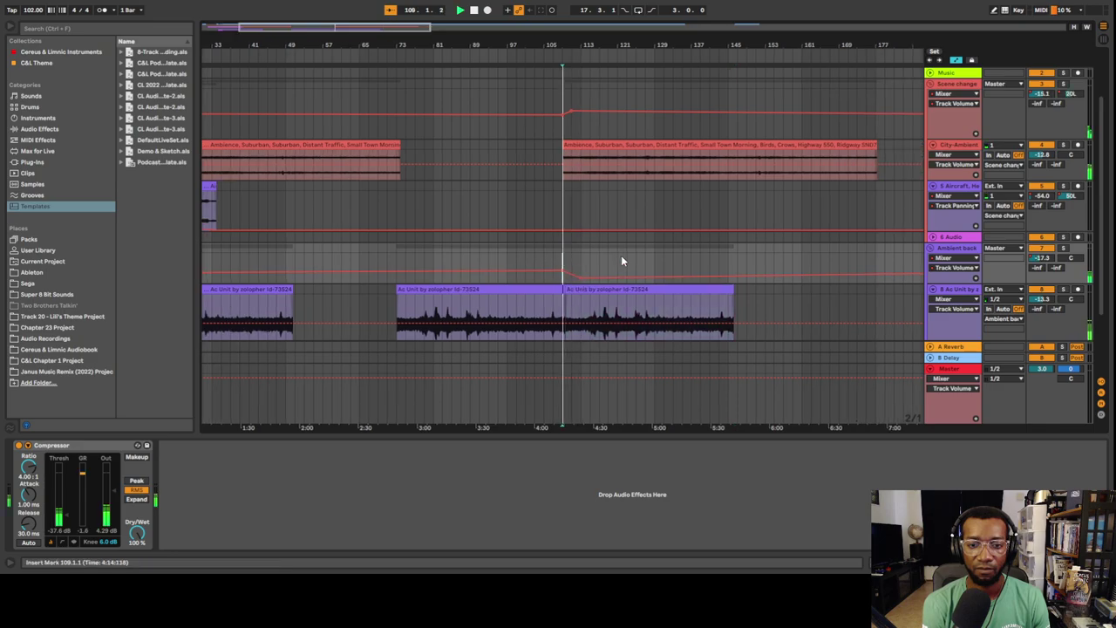
scroll(700, 272, "down", 5)
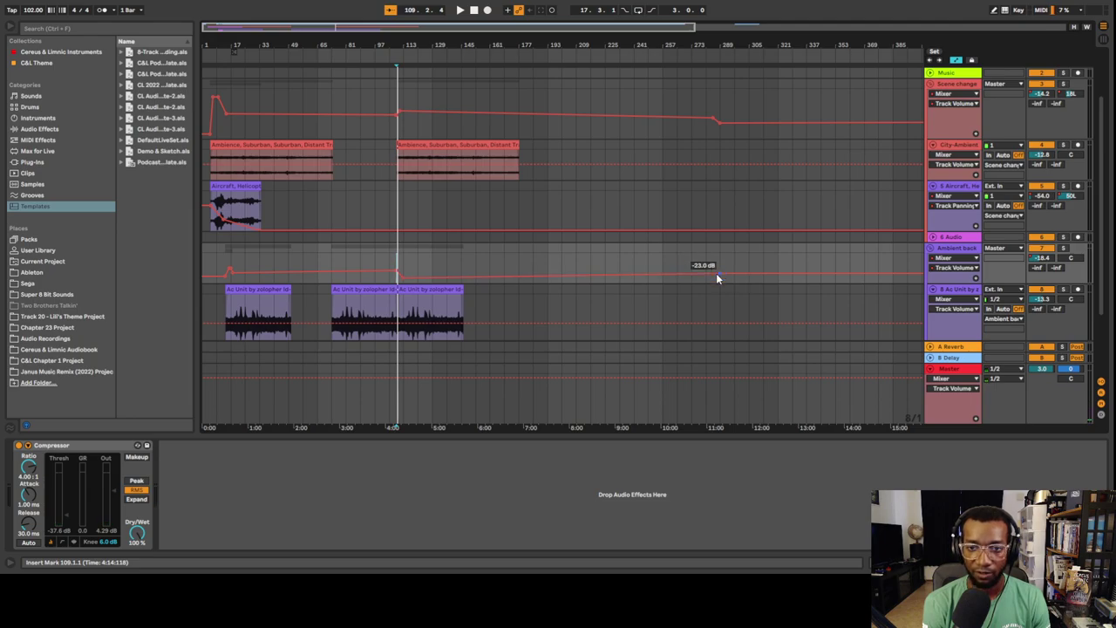
left_click(716, 273)
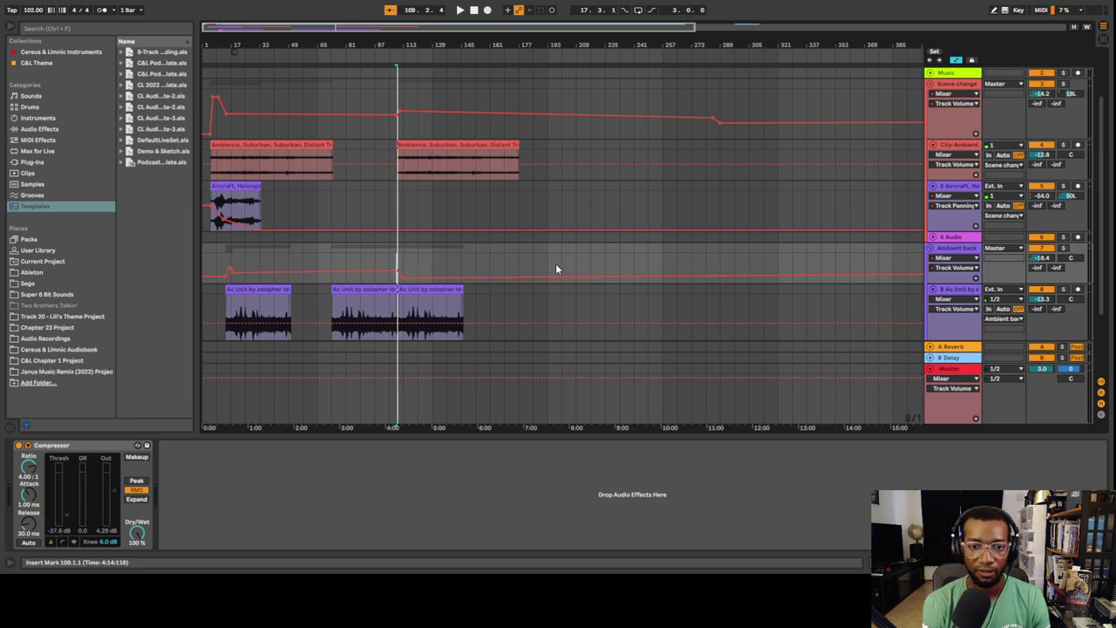
scroll(656, 289, "down", 2)
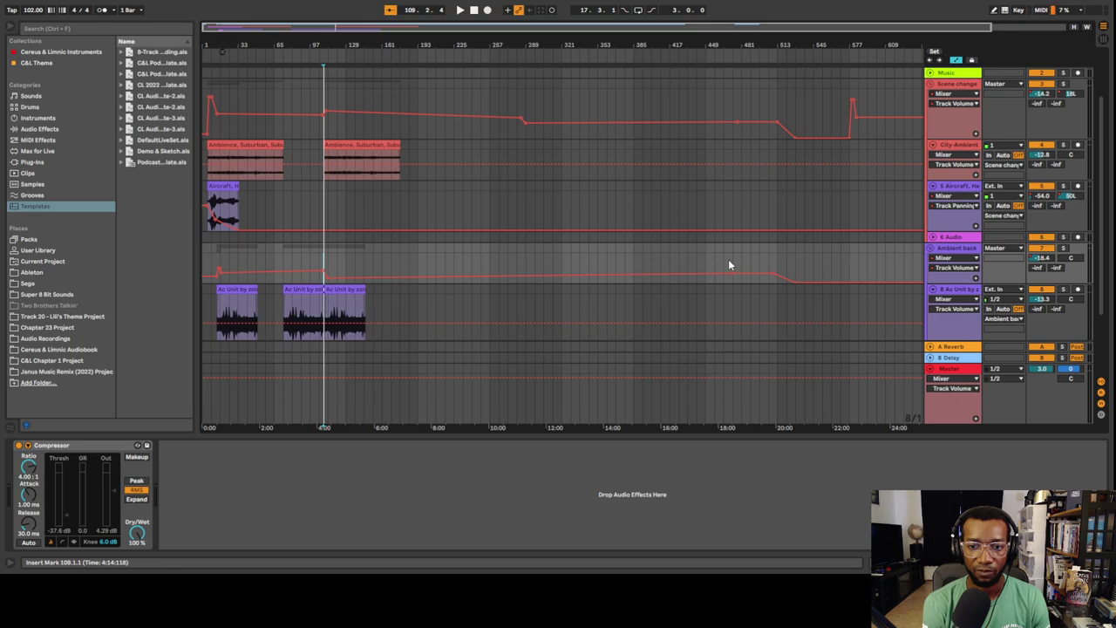
Clear a stray selection on the Ambient back lane and replay from just before bar 109.
left_click_drag(732, 264, 803, 276)
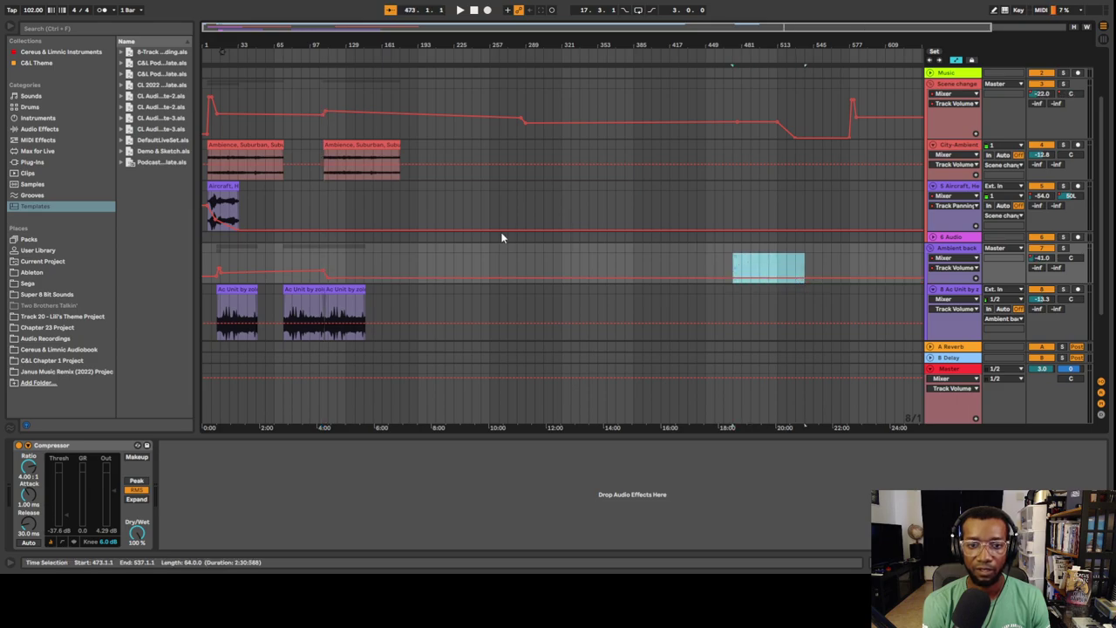
left_click(340, 266)
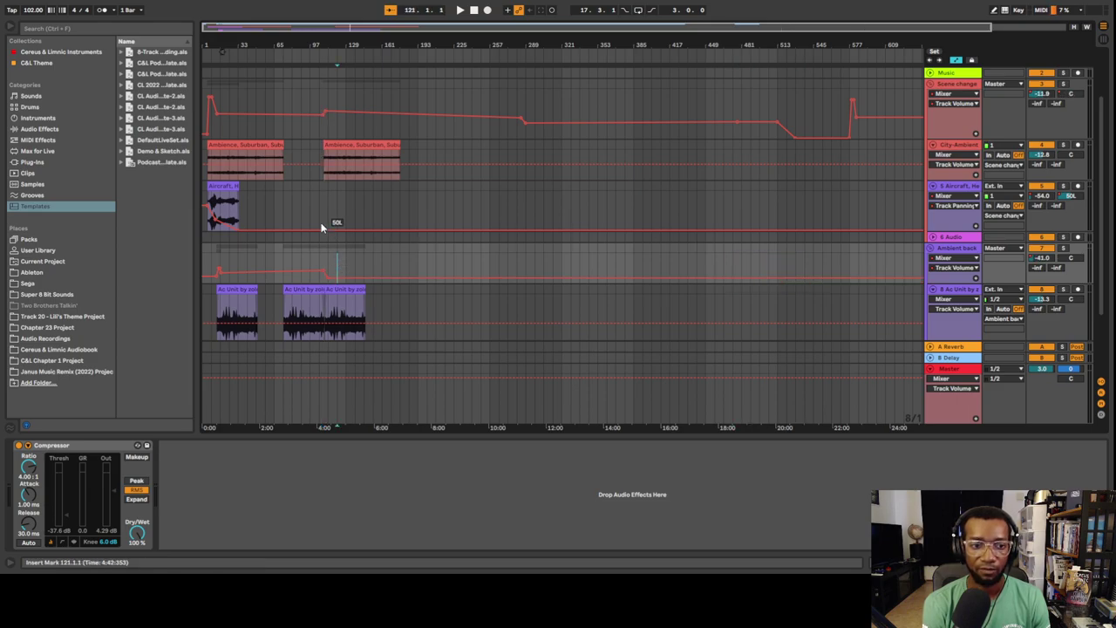
left_click(354, 144)
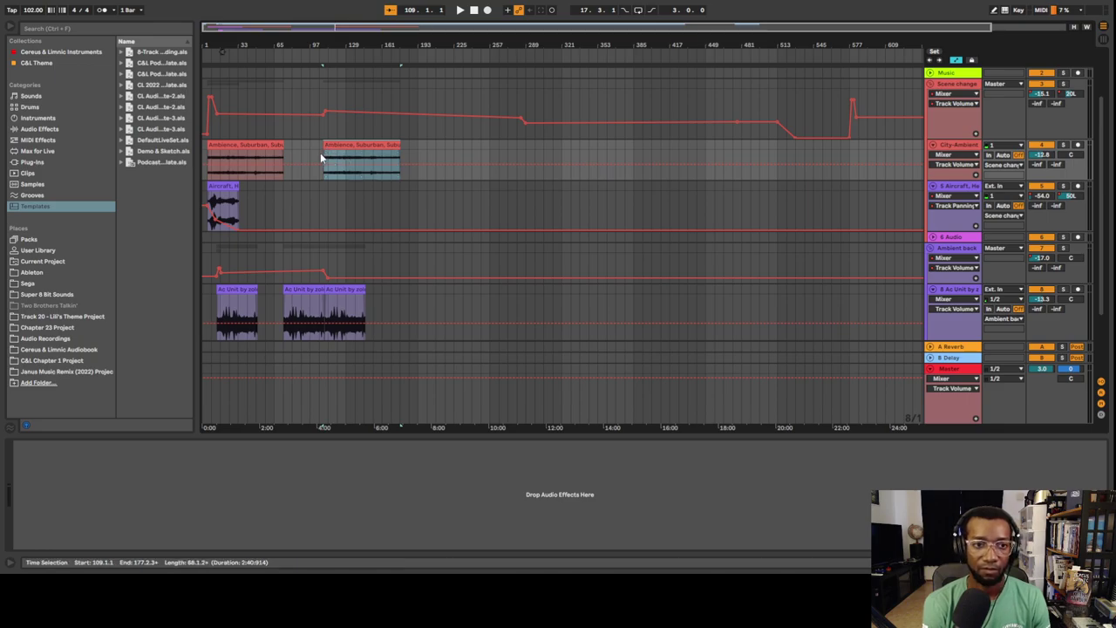
left_click(319, 157)
key("space")
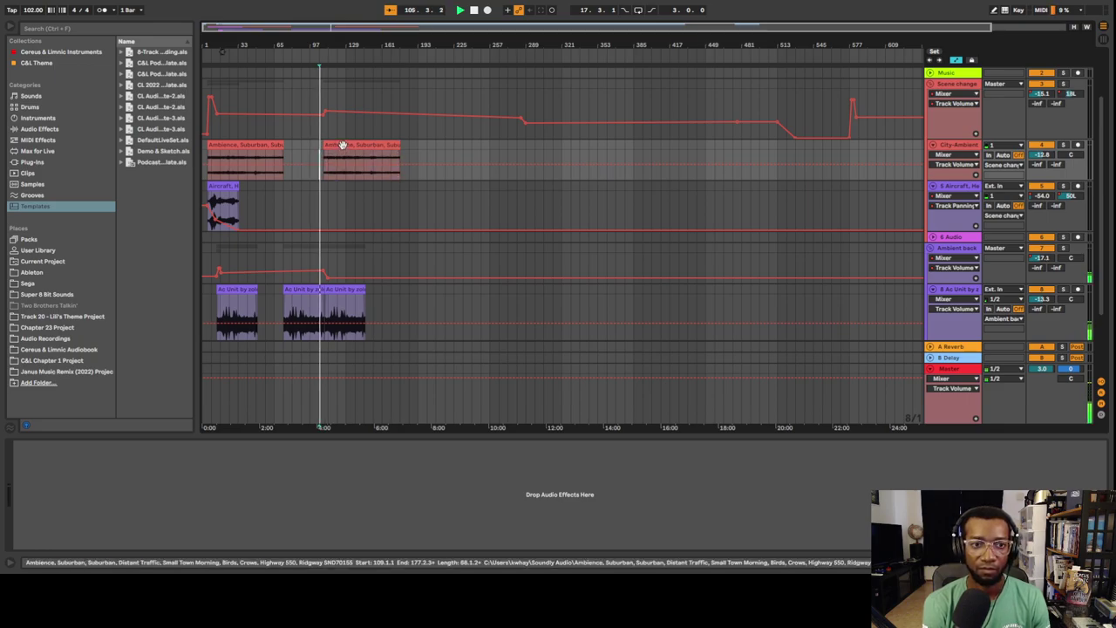
Shift the Scene change volume breakpoint near bar 289, drop it to -inf, then delete it.
left_click_drag(518, 117, 709, 119)
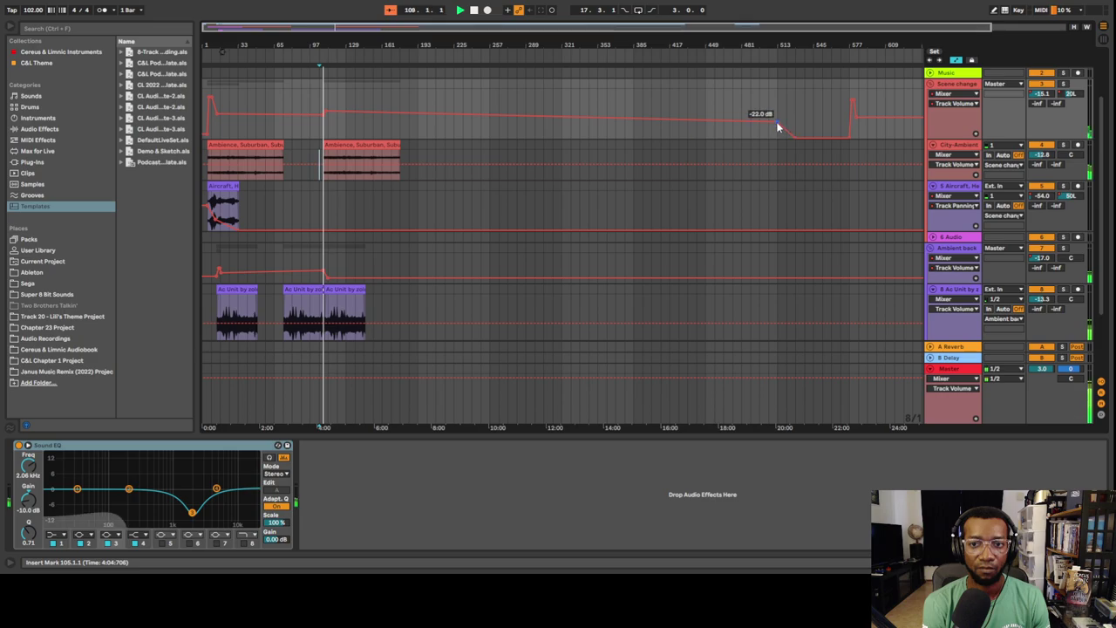
left_click_drag(779, 121, 877, 126)
left_click(847, 136)
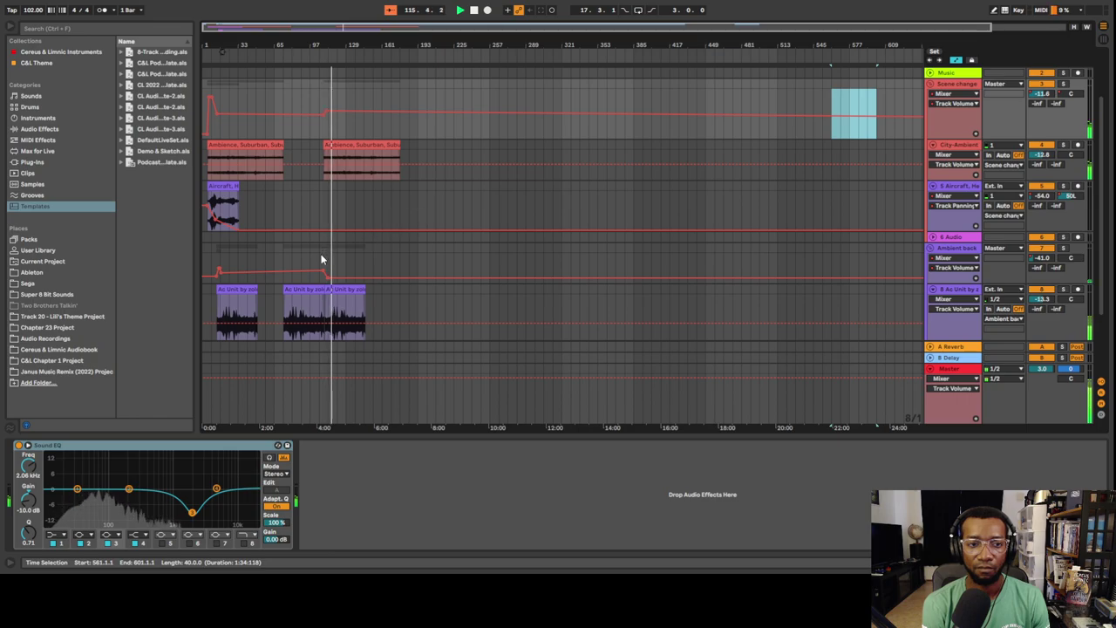
Unfold the Ac Unit track to show its clip waveforms.
scroll(433, 206, "up", 2)
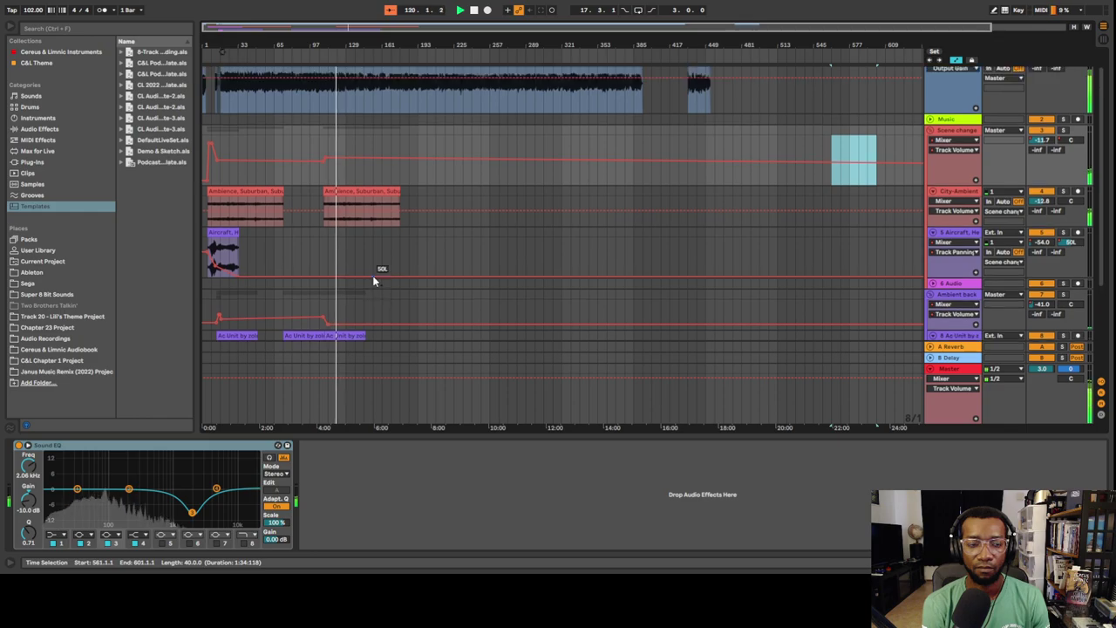
key("Right")
scroll(393, 274, "down", 2)
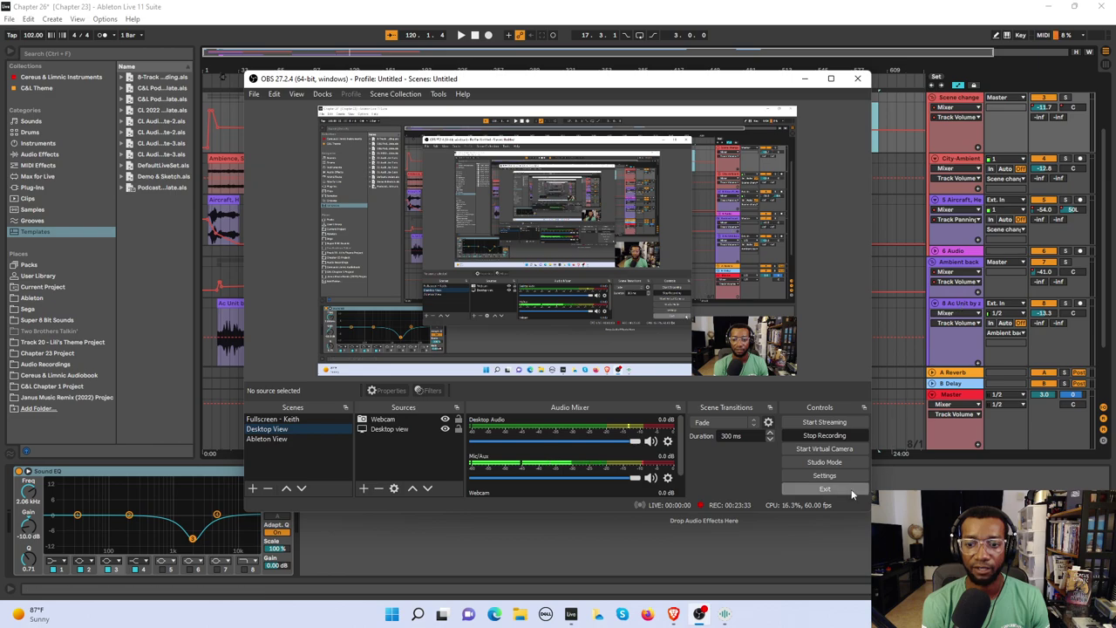
Minimize Ableton and OBS so Soundly's 'ceiling fan' results sit alone on the desktop.
left_click(724, 619)
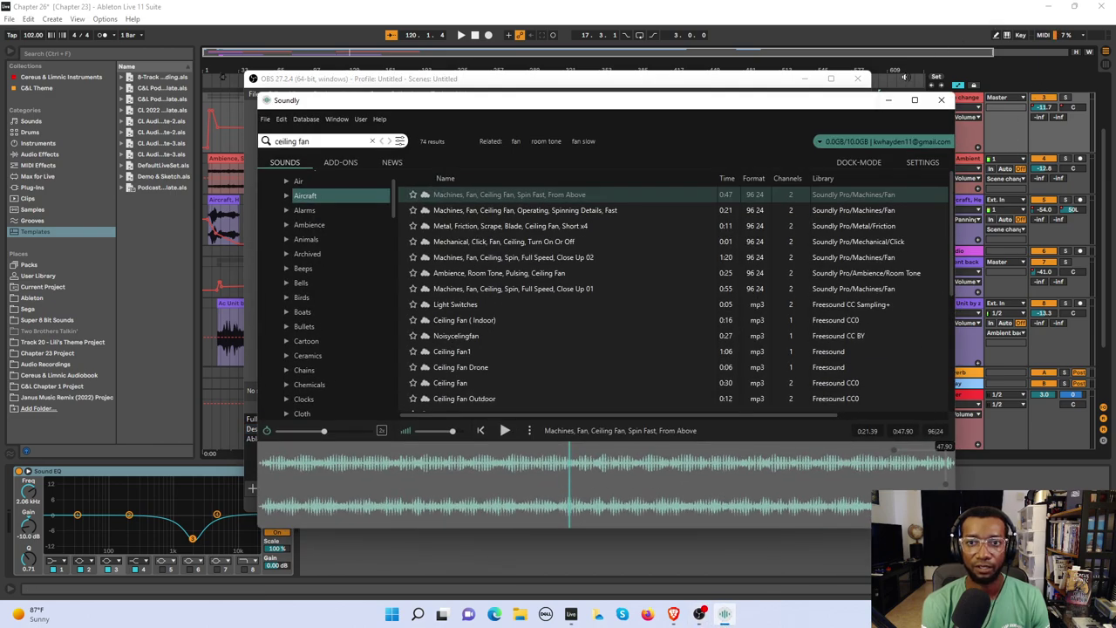
left_click(1045, 6)
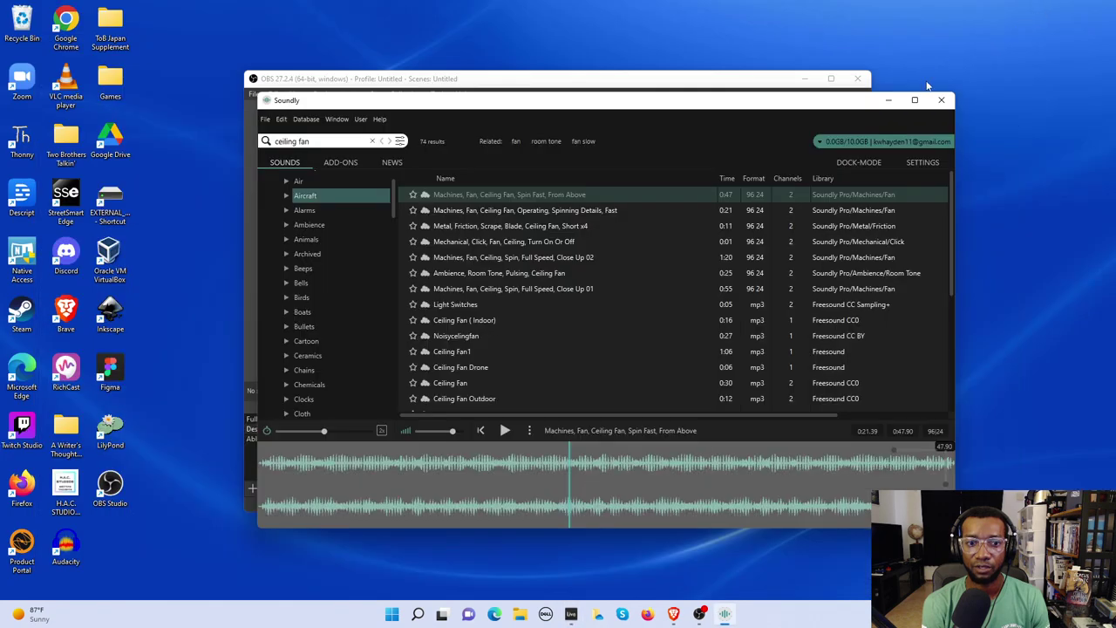
left_click(786, 83)
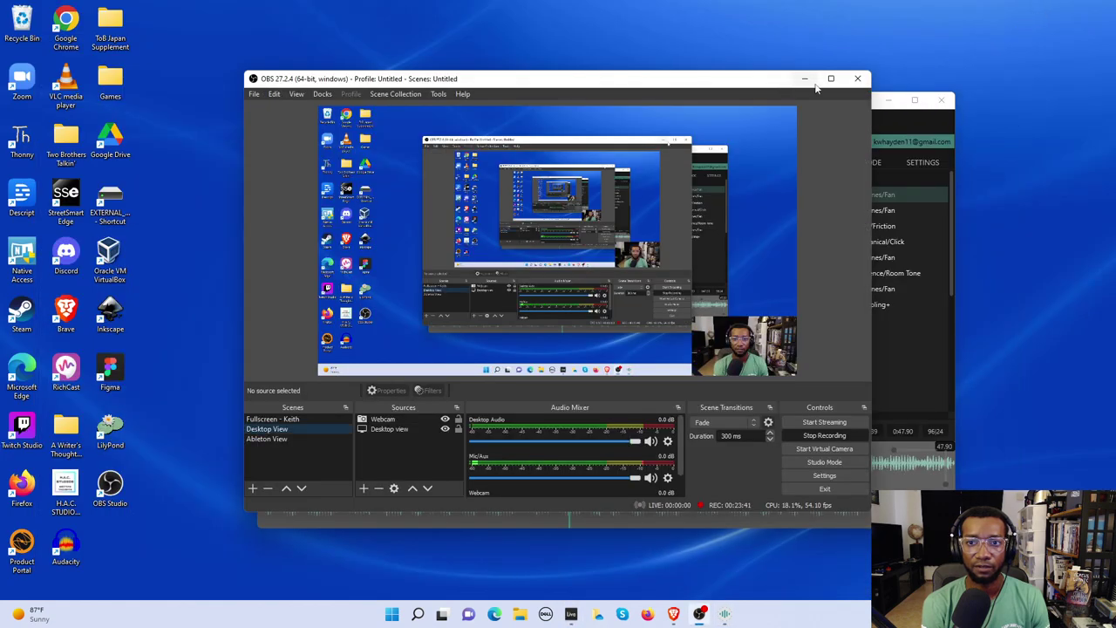
left_click(872, 99)
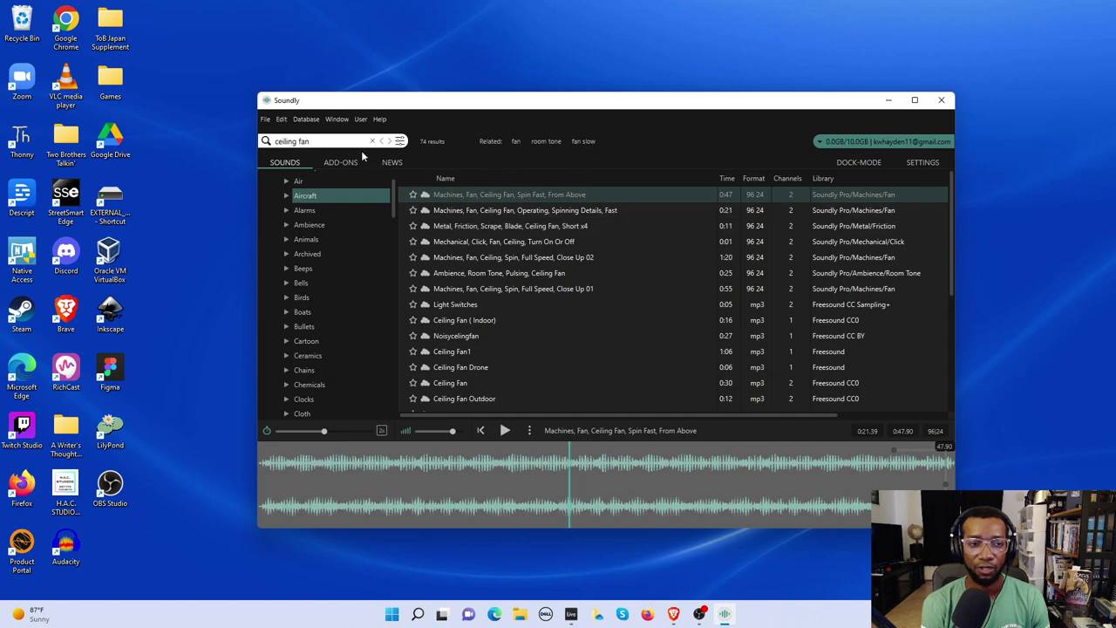
Search Soundly for 'aircraft jet' and preview the safety demonstration and taking-off recordings.
left_click_drag(333, 144, 244, 143)
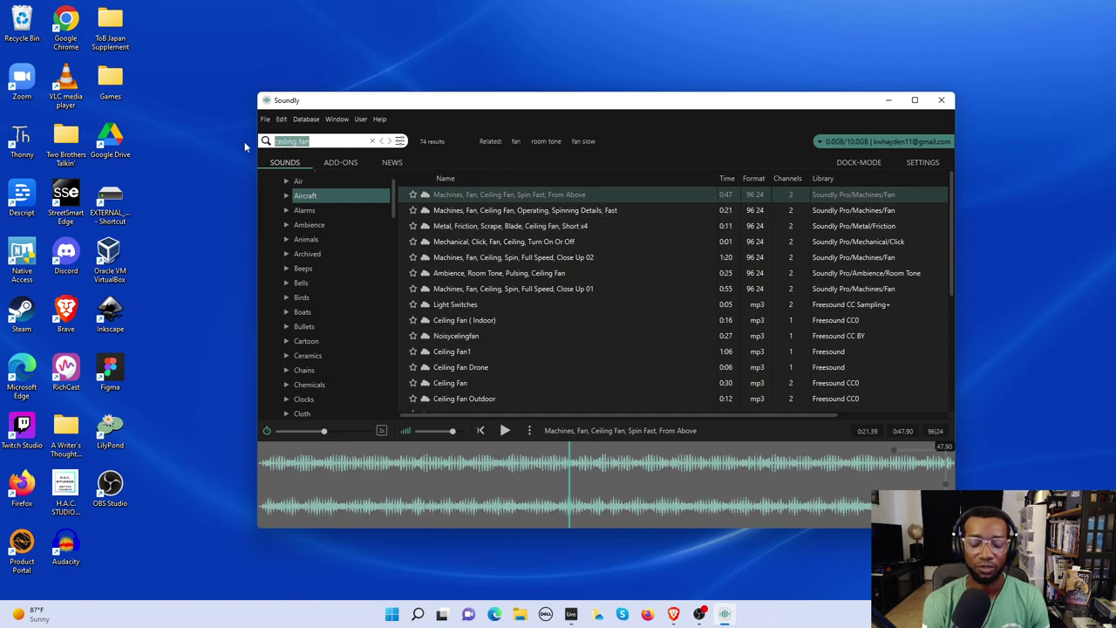
type("air")
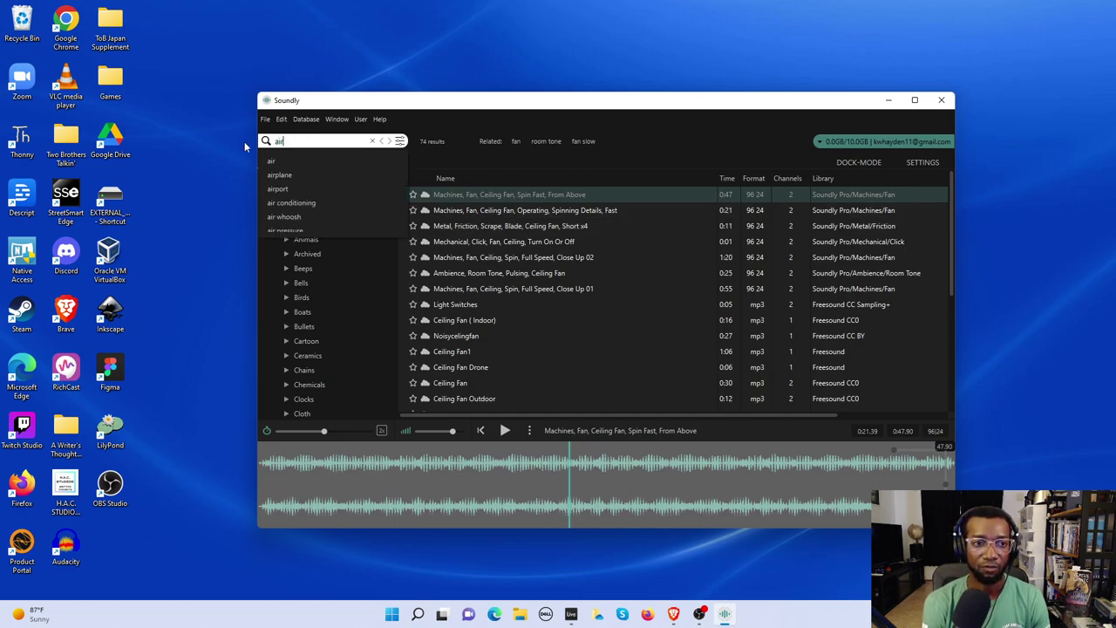
type("craft")
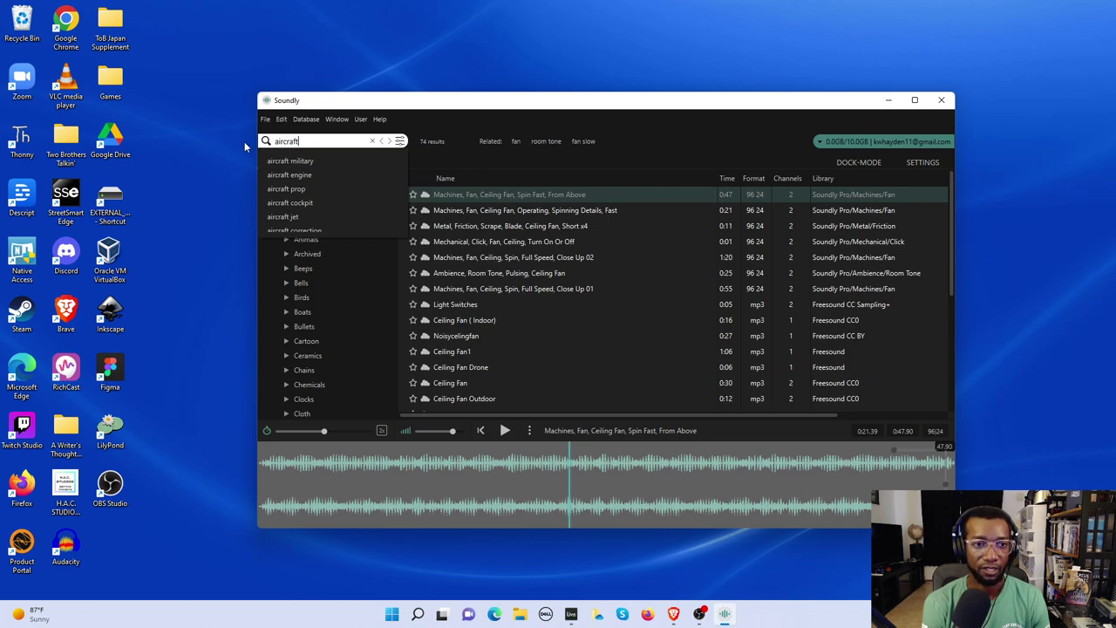
left_click(290, 219)
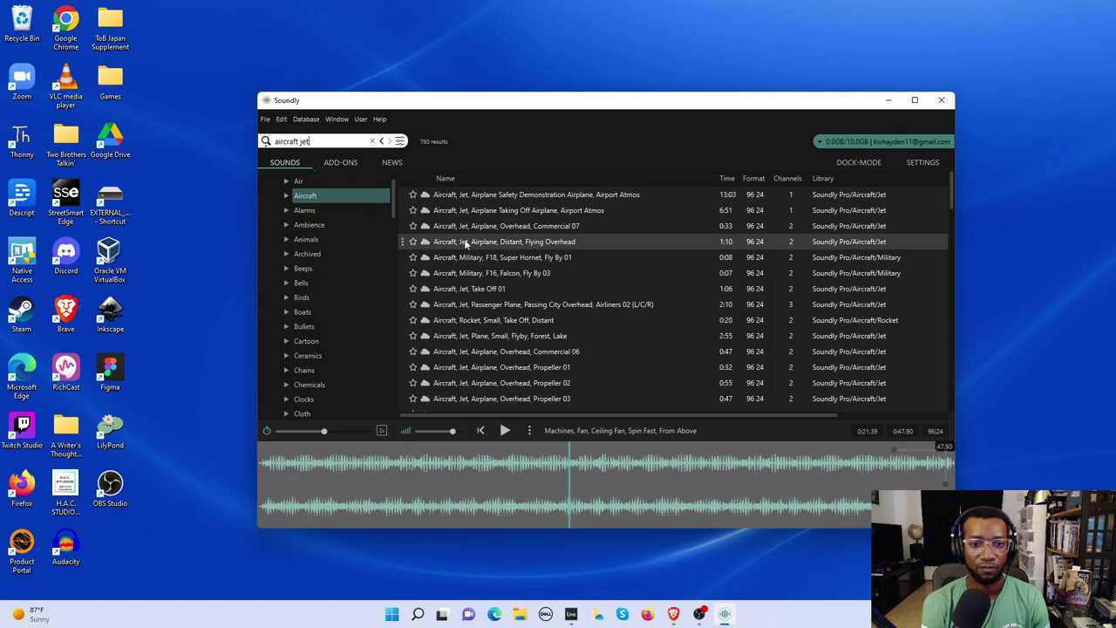
left_click(441, 204)
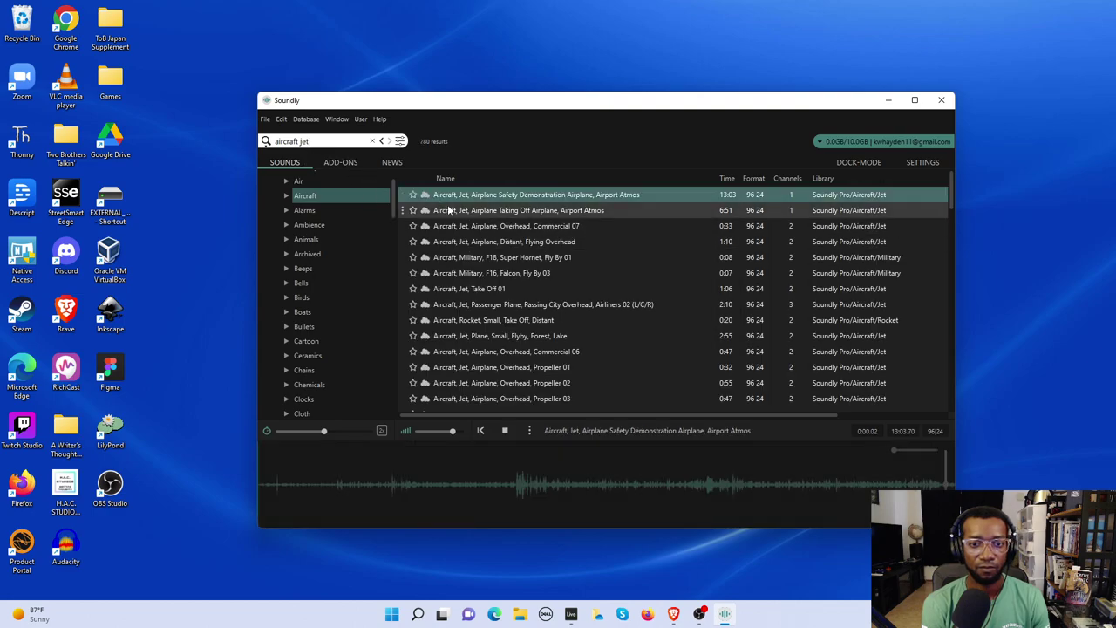
left_click(461, 215)
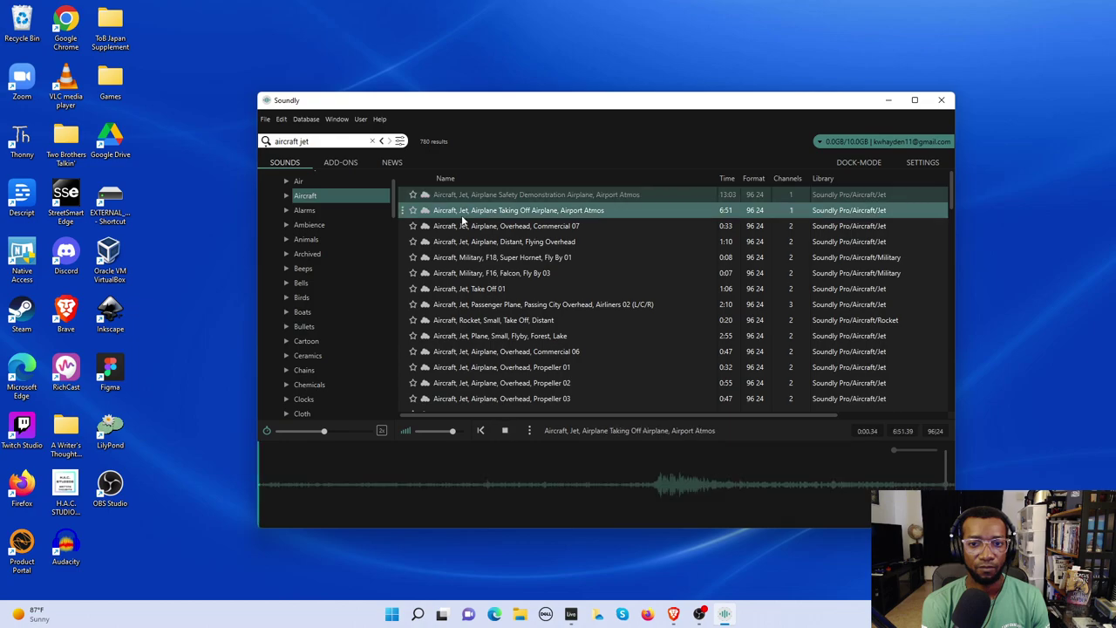
Broaden the search to 'aircraft' and preview rocket launch, propeller plane, rocket swoosh and T-6 Texans sounds.
key("BackSpace")
key("BackSpace")
key("BackSpace")
key("BackSpace")
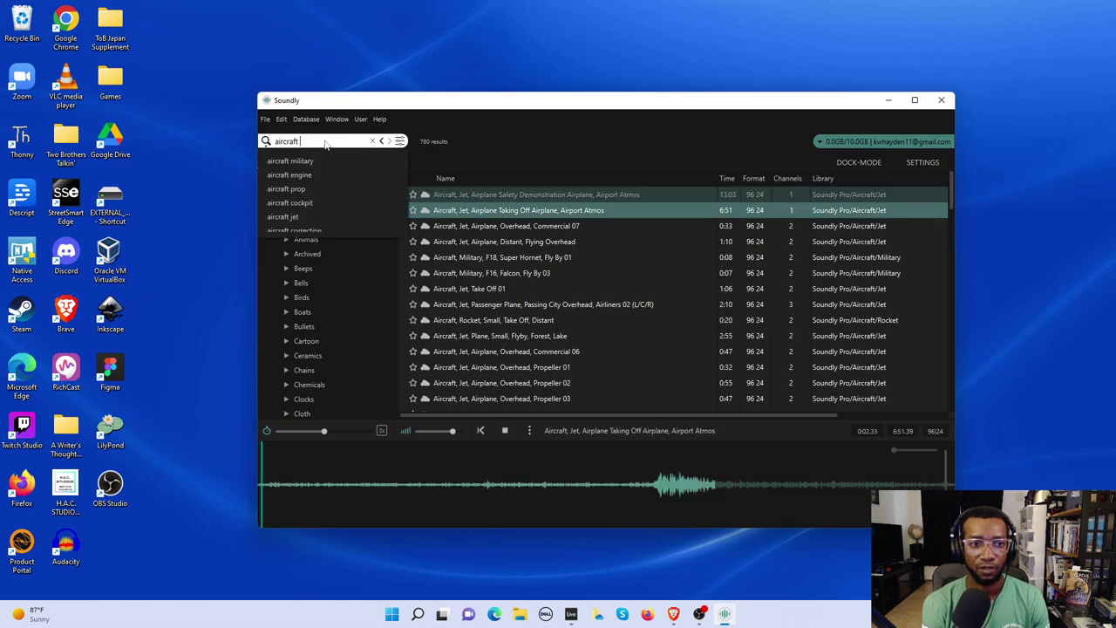
key("Return")
left_click(465, 215)
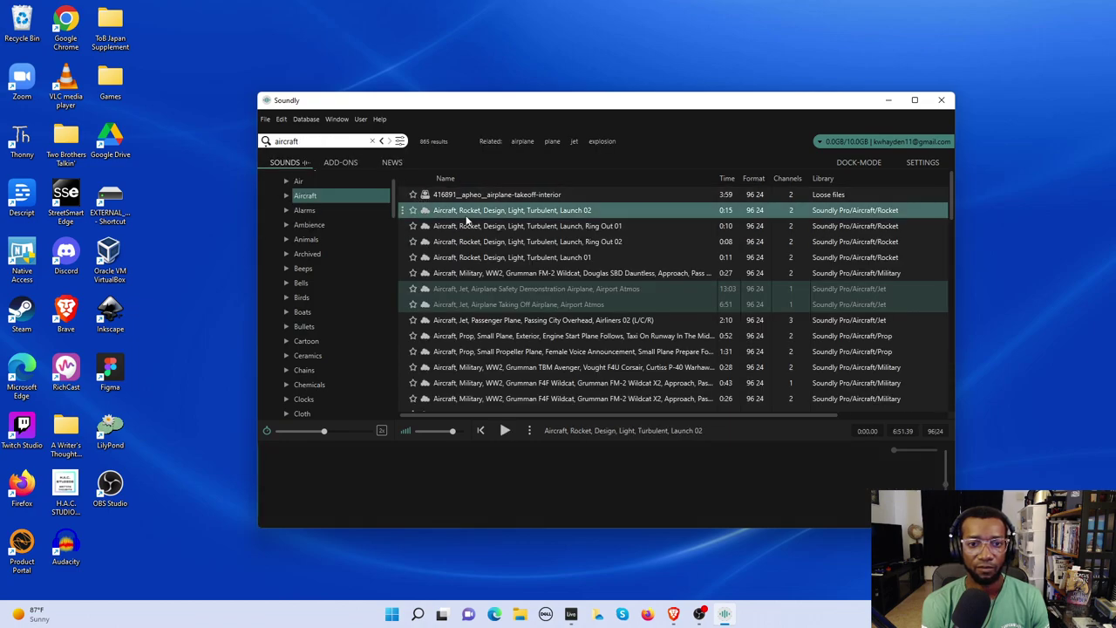
left_click(519, 353)
scroll(521, 360, "down", 3)
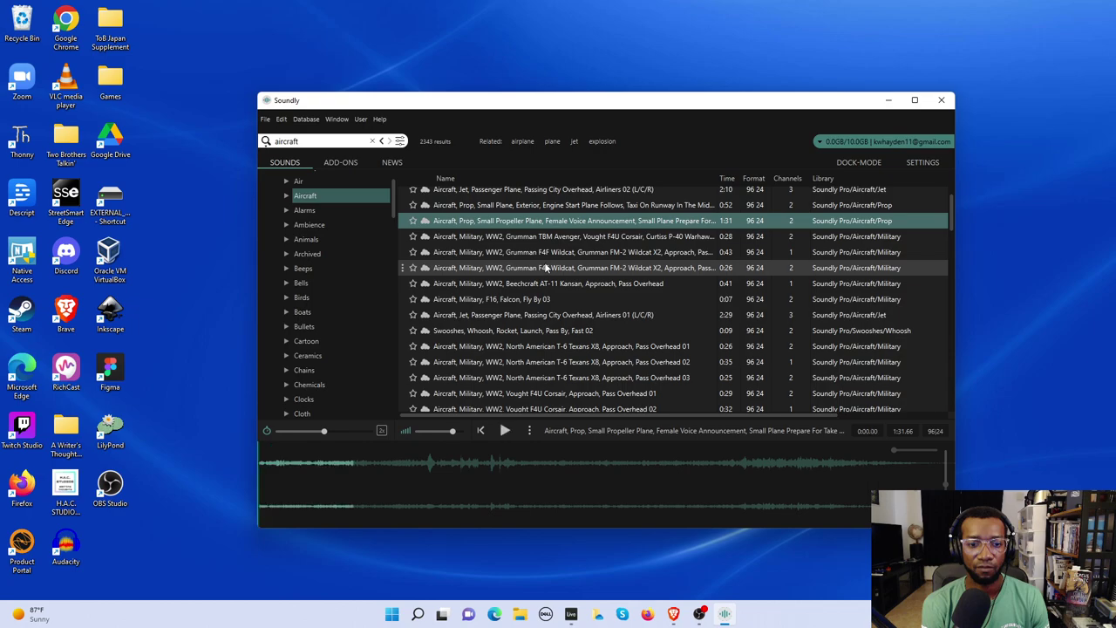
scroll(545, 268, "down", 1)
left_click(544, 288)
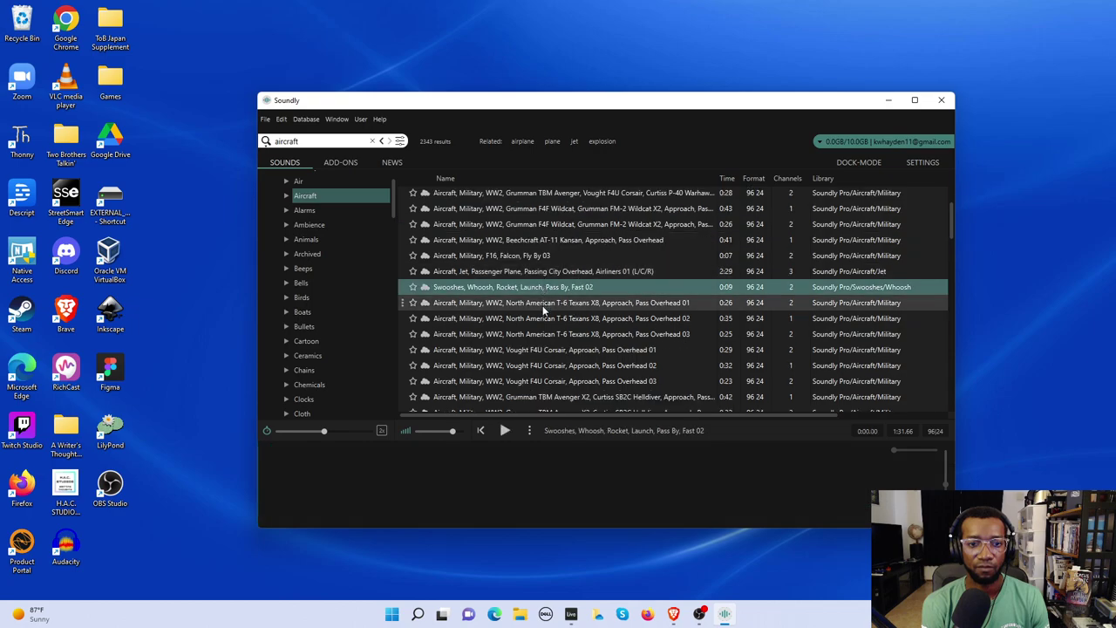
left_click(543, 305)
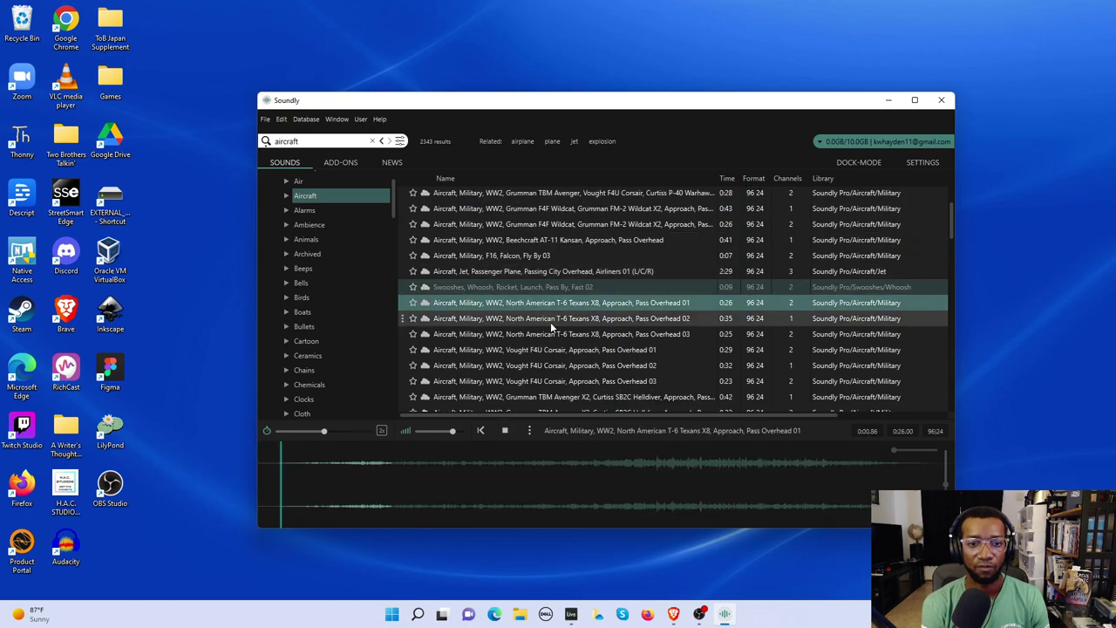
scroll(550, 322, "down", 10)
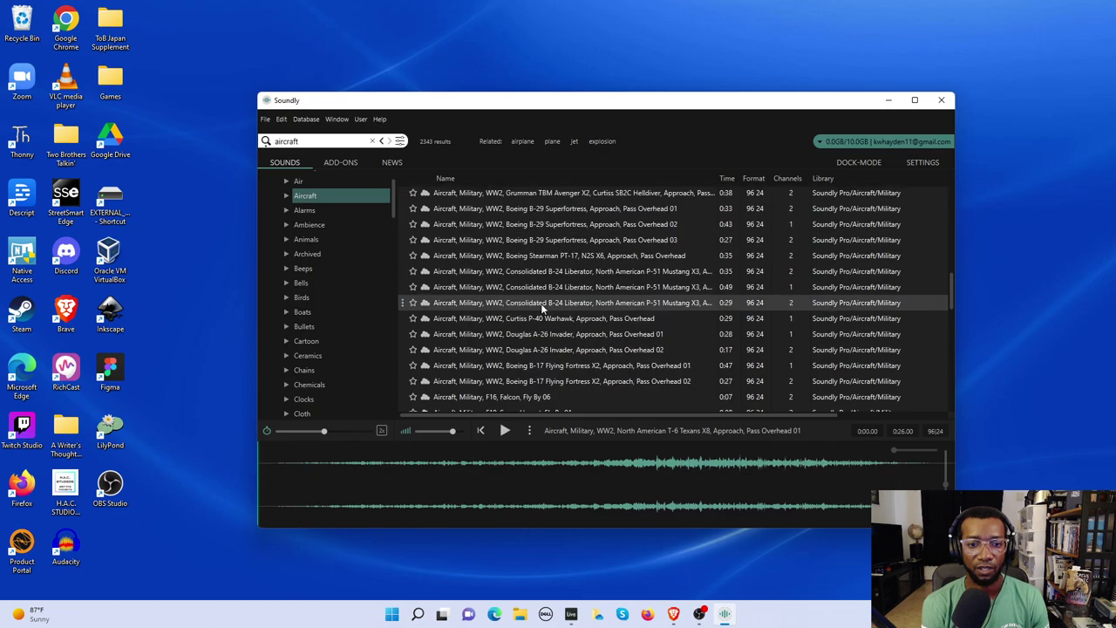
scroll(536, 303, "down", 1)
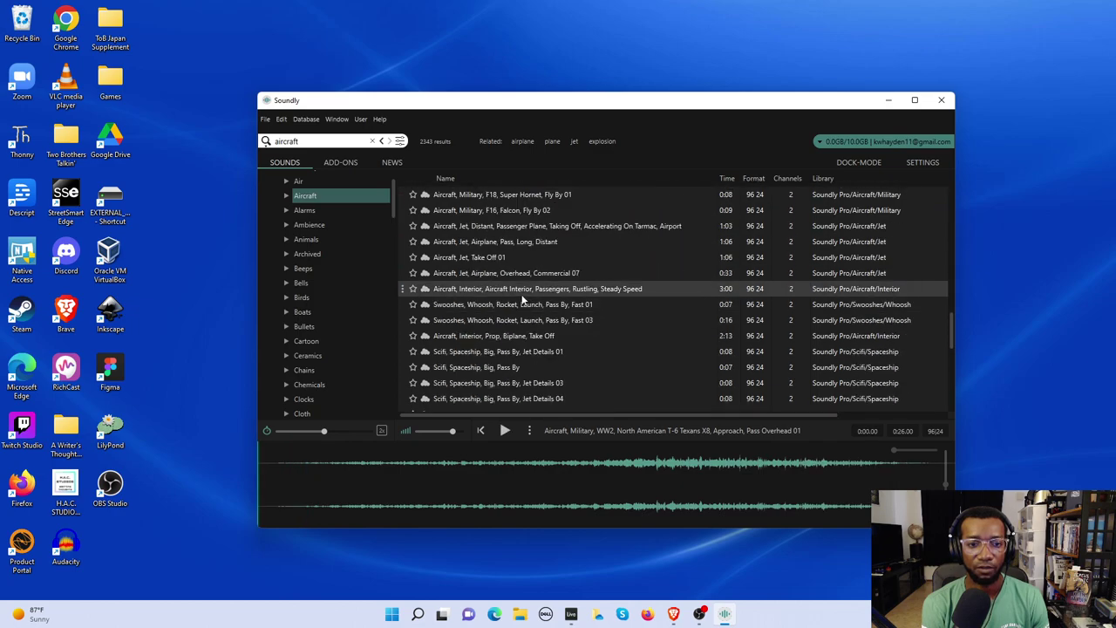
scroll(524, 299, "down", 2)
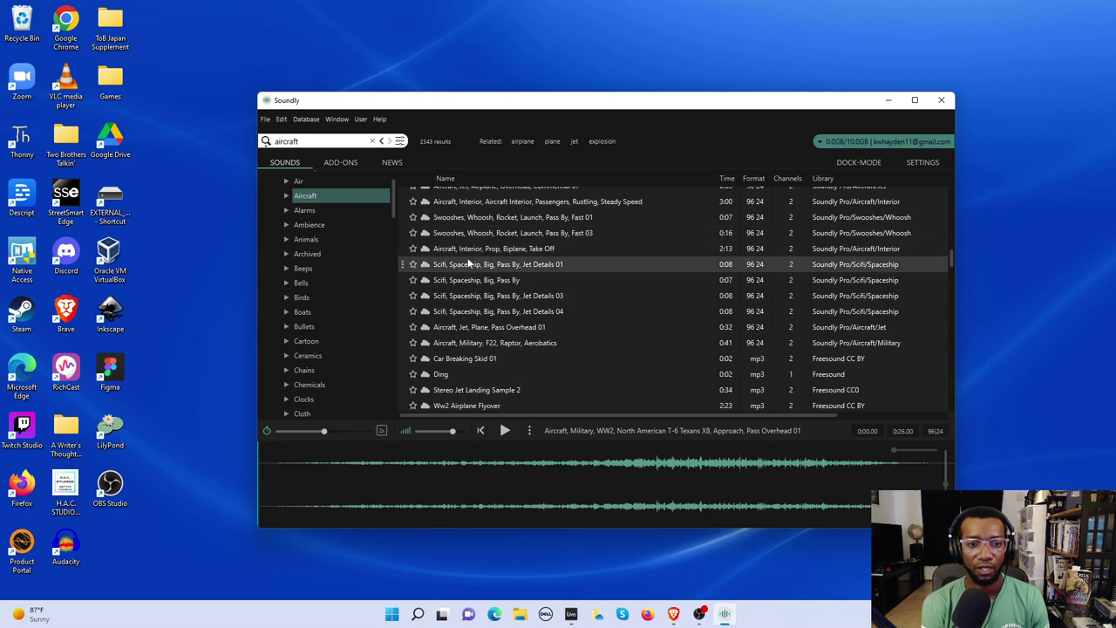
Search Soundly for 'plane' and load the distant jet flying-overhead recording.
double_click(303, 141)
type("plane")
key("Return")
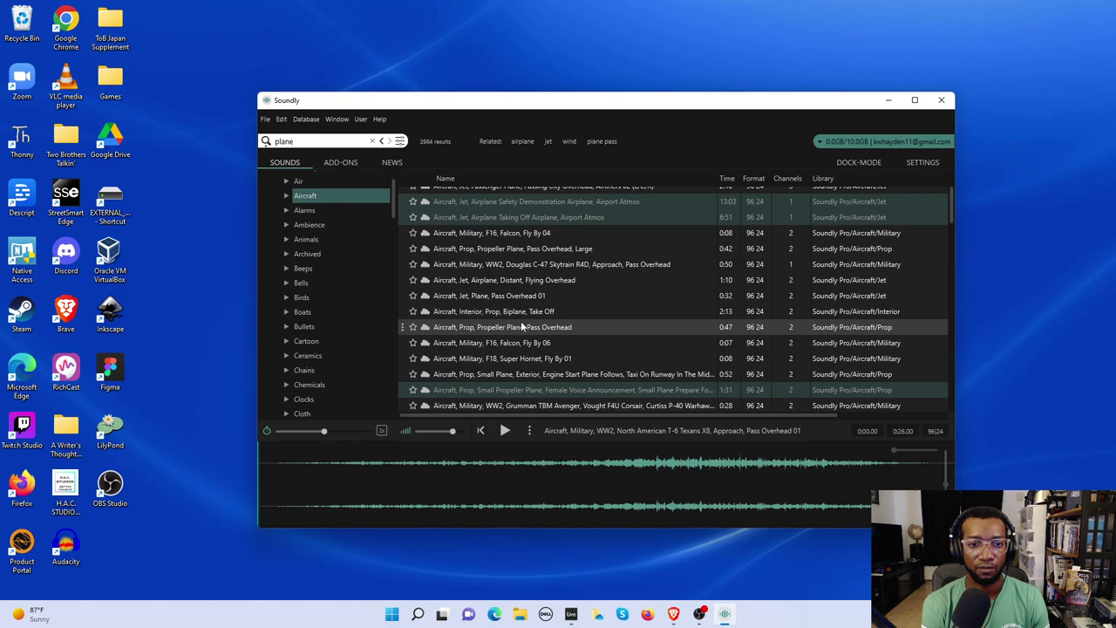
left_click(524, 285)
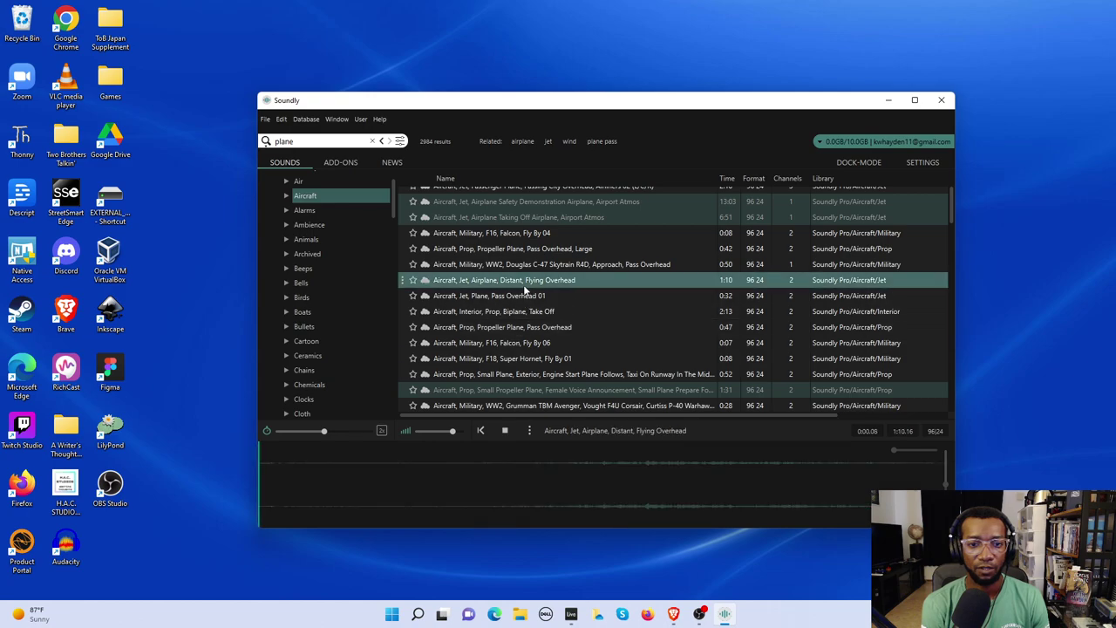
Select a 28-second section of the flyover starting around 0:31.
left_click(556, 485)
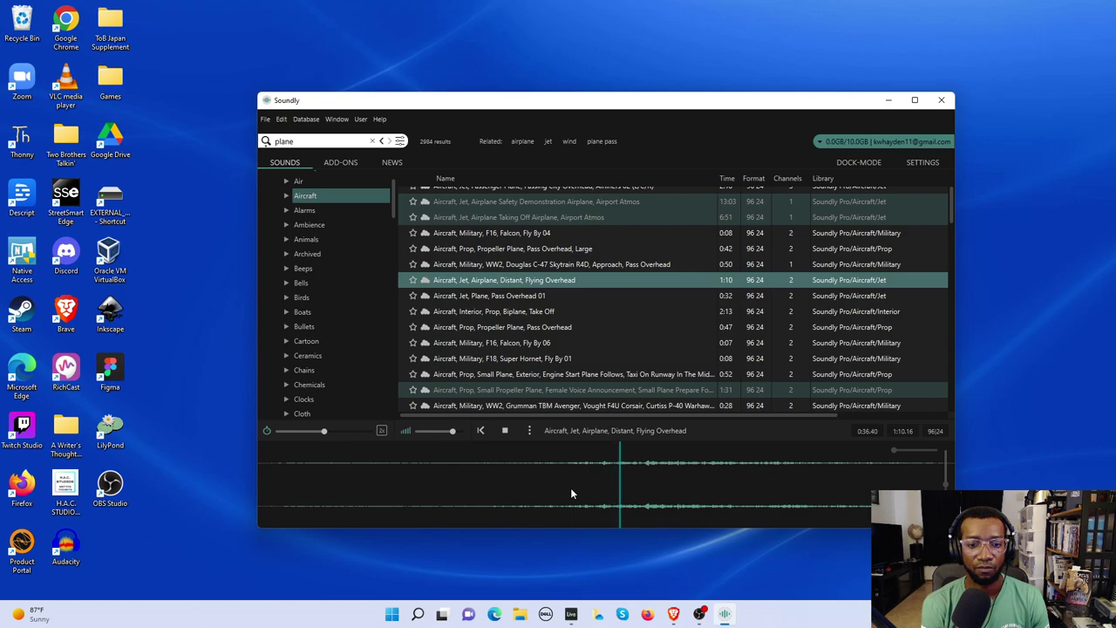
left_click(570, 493)
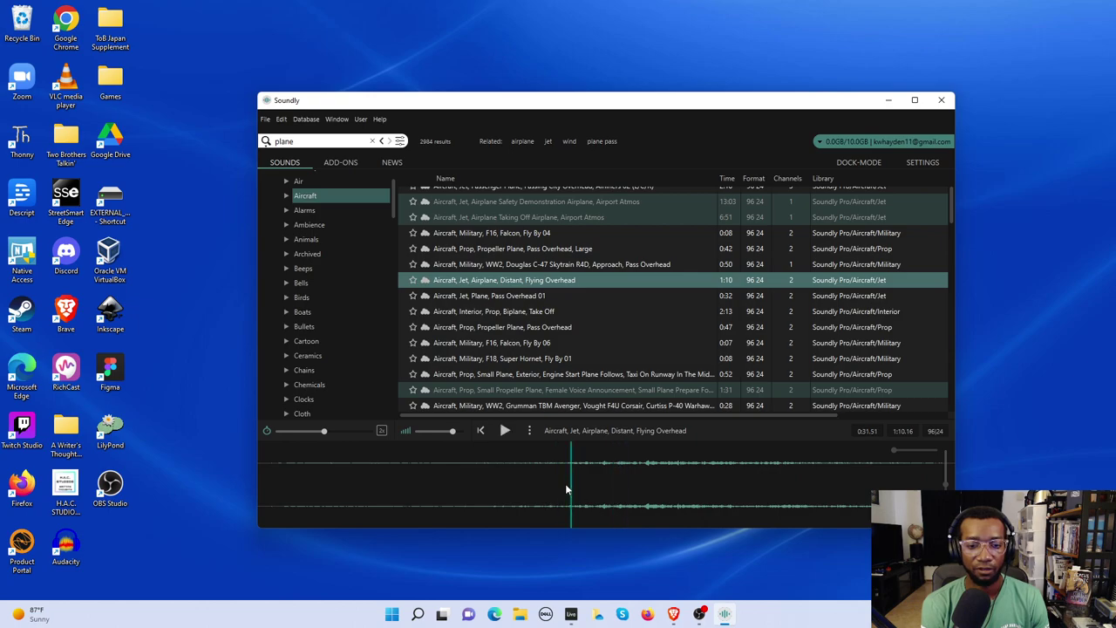
left_click_drag(561, 483, 842, 497)
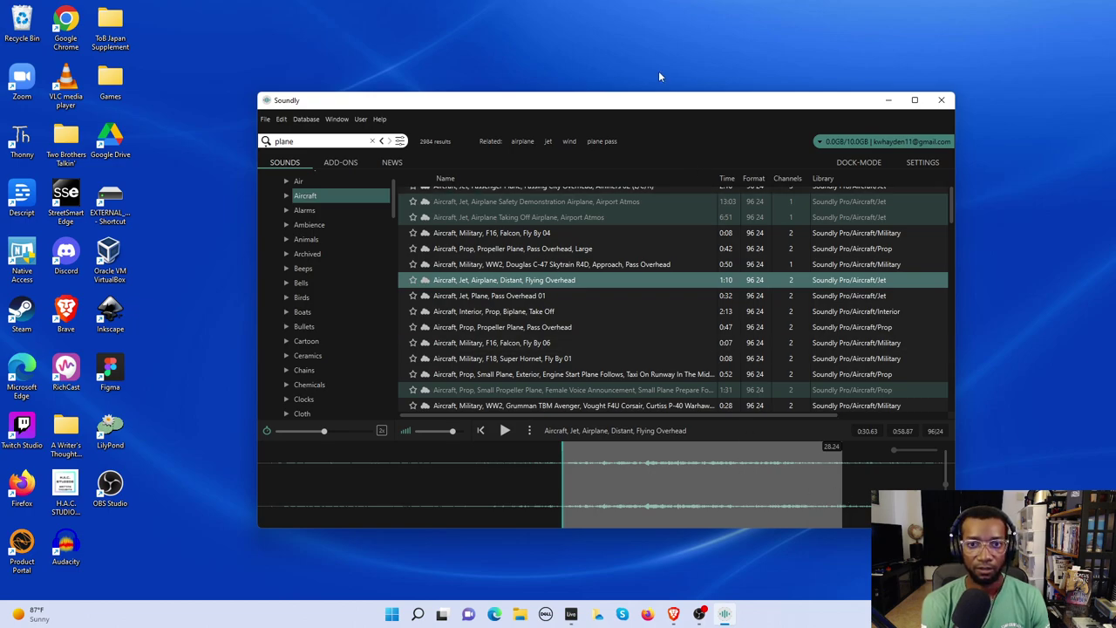
left_click_drag(658, 102, 819, 153)
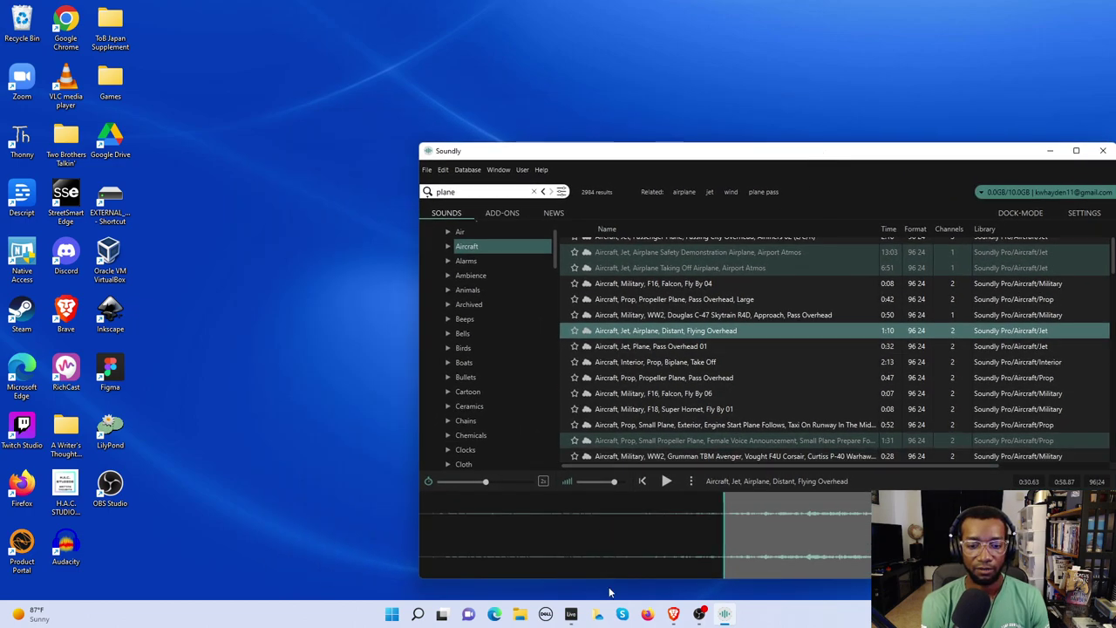
Drag the marked flyover excerpt onto the Aircraft track and position it at 145.1.1.
left_click(573, 615)
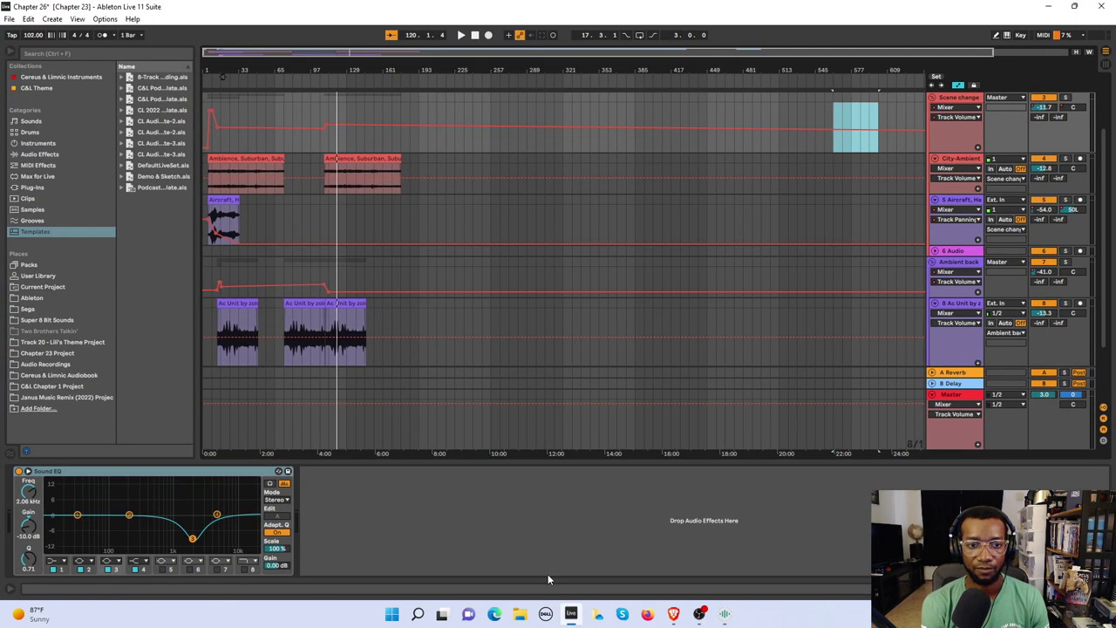
left_click(725, 614)
left_click_drag(785, 523, 369, 220)
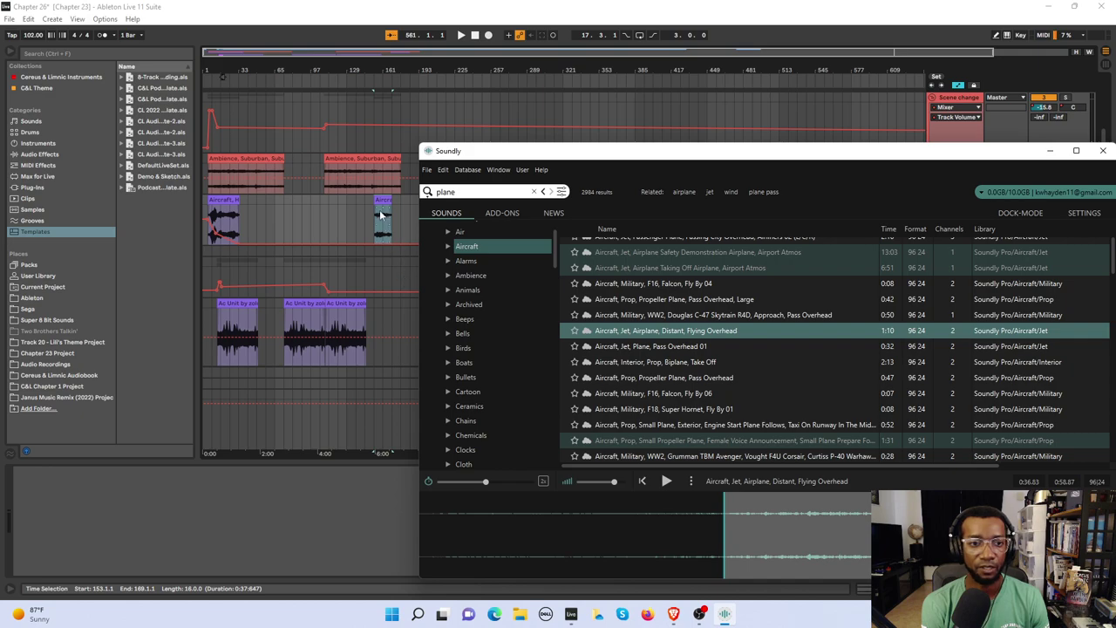
left_click(381, 201)
left_click_drag(381, 202, 376, 206)
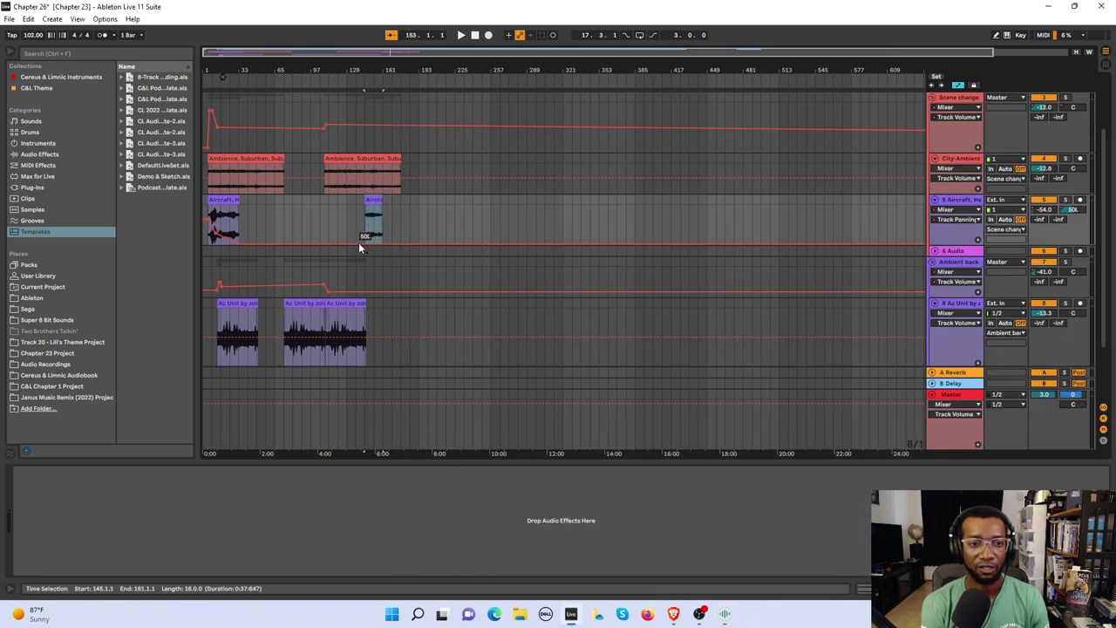
Show the Aircraft track's volume automation, raise it from -54 dB to -18 dB at bar 145, and play.
left_click(979, 212)
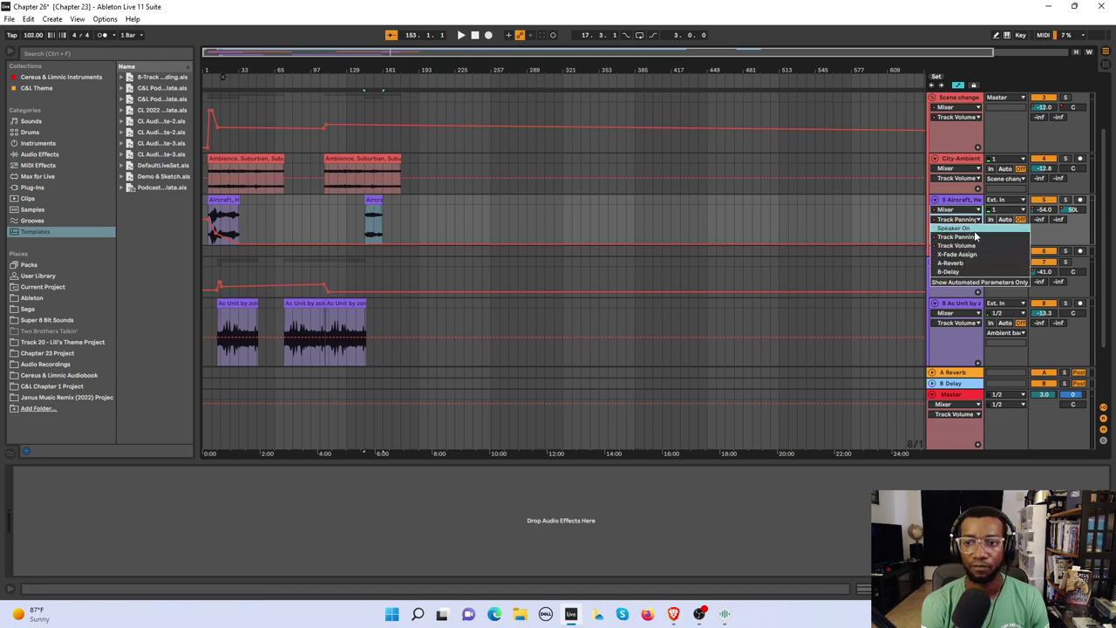
left_click(967, 225)
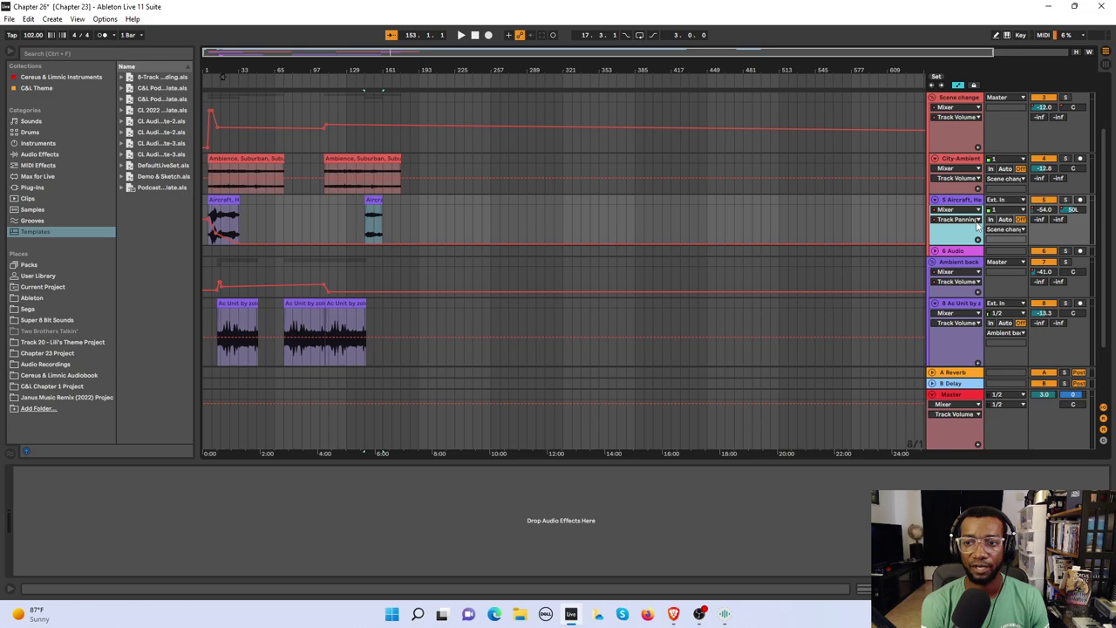
left_click(977, 220)
left_click(955, 239)
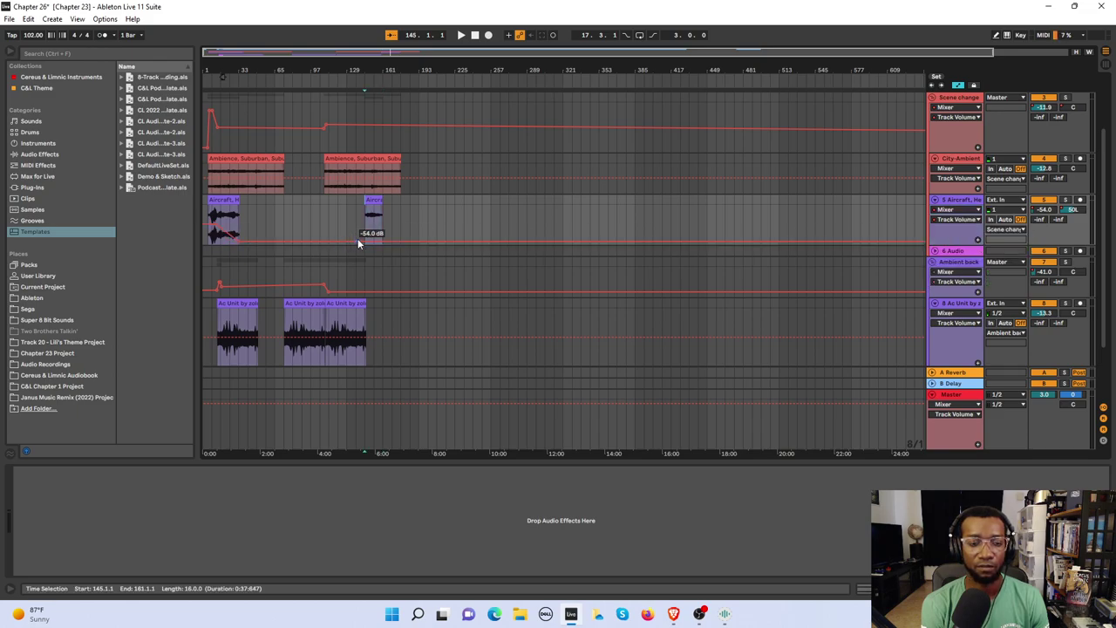
left_click_drag(364, 244, 366, 231)
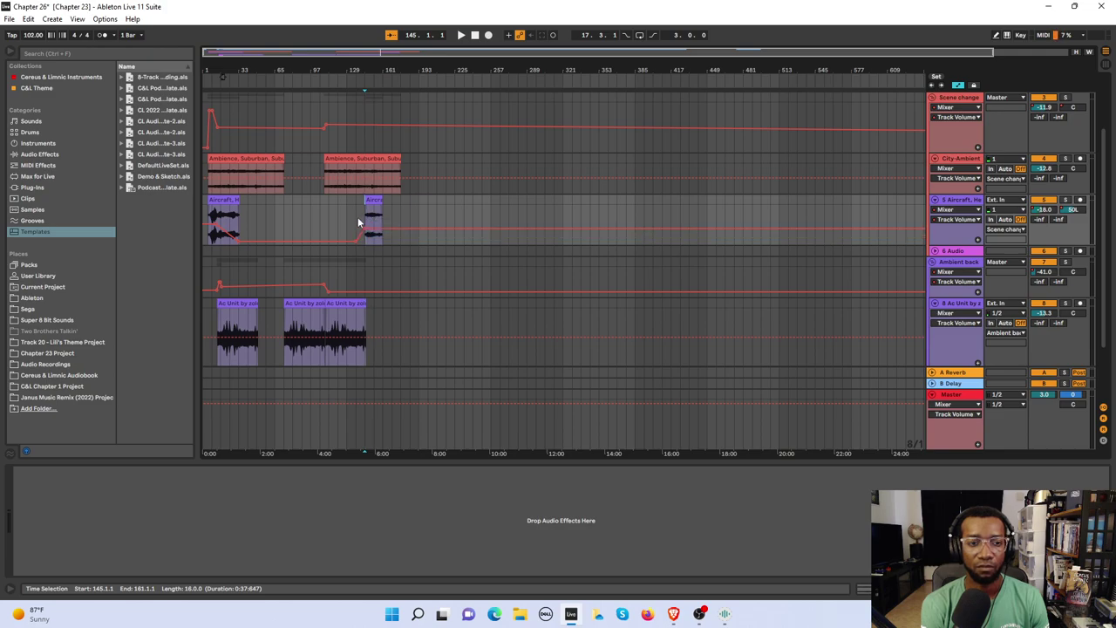
key("space")
scroll(357, 211, "up", 1)
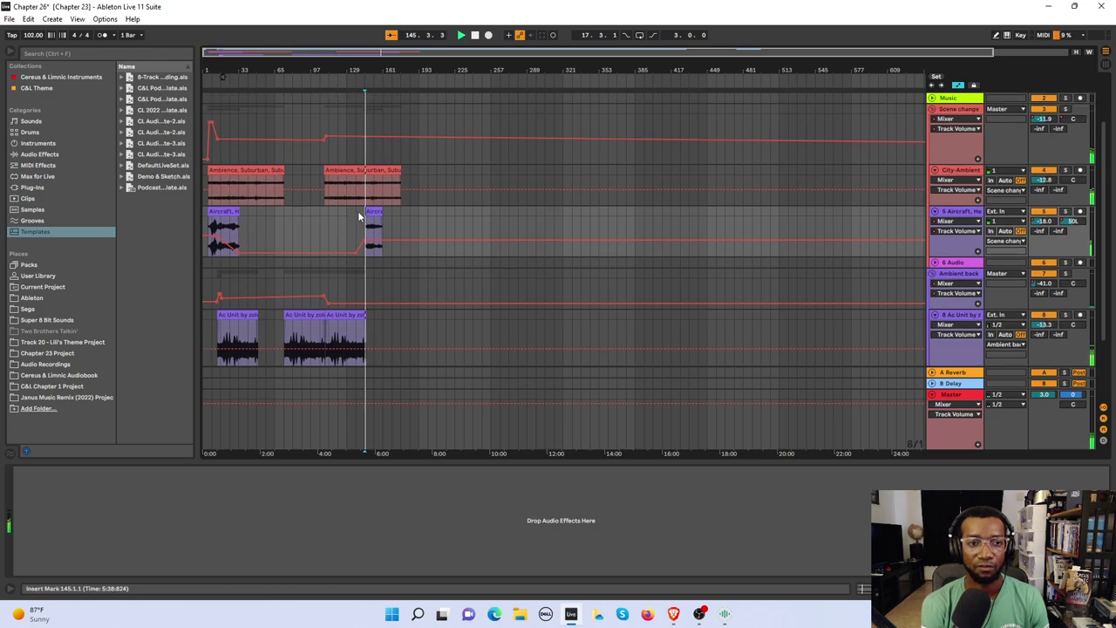
scroll(357, 217, "up", 3)
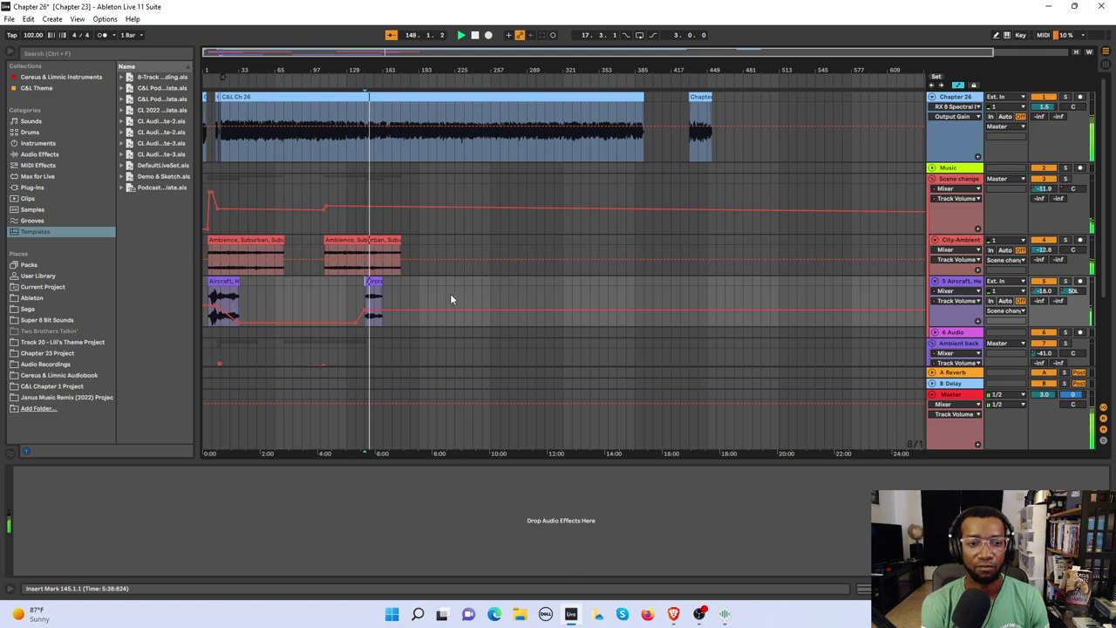
scroll(442, 301, "down", 2)
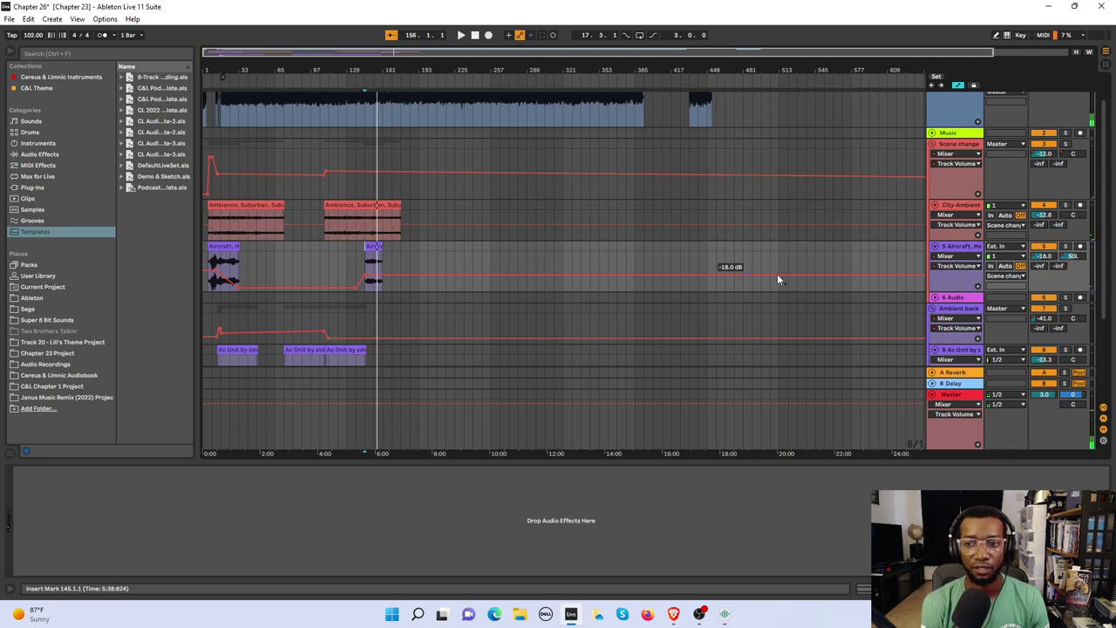
Show the Aircraft track's panning automation and raise the second clip's pan from 50L to 21L.
left_click(967, 266)
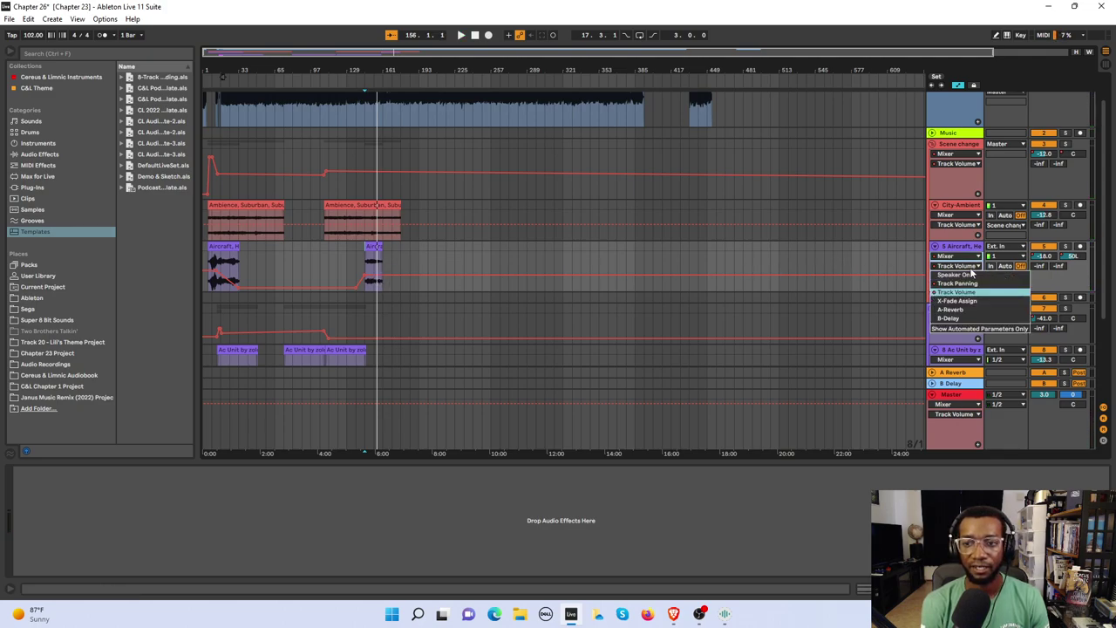
left_click(973, 285)
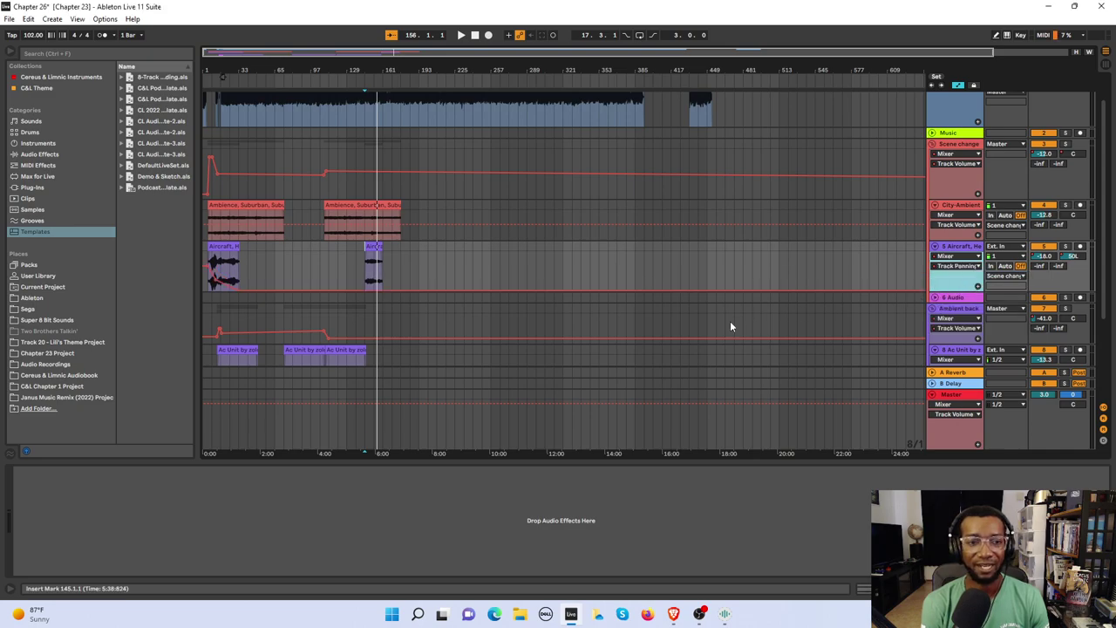
left_click(365, 275)
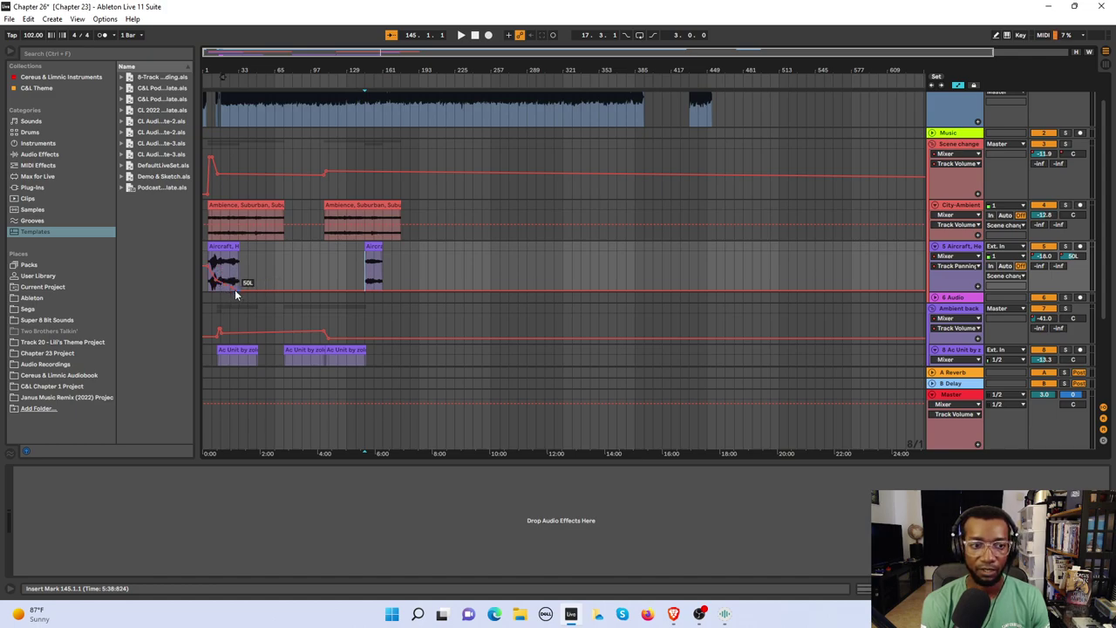
left_click_drag(235, 292, 345, 281)
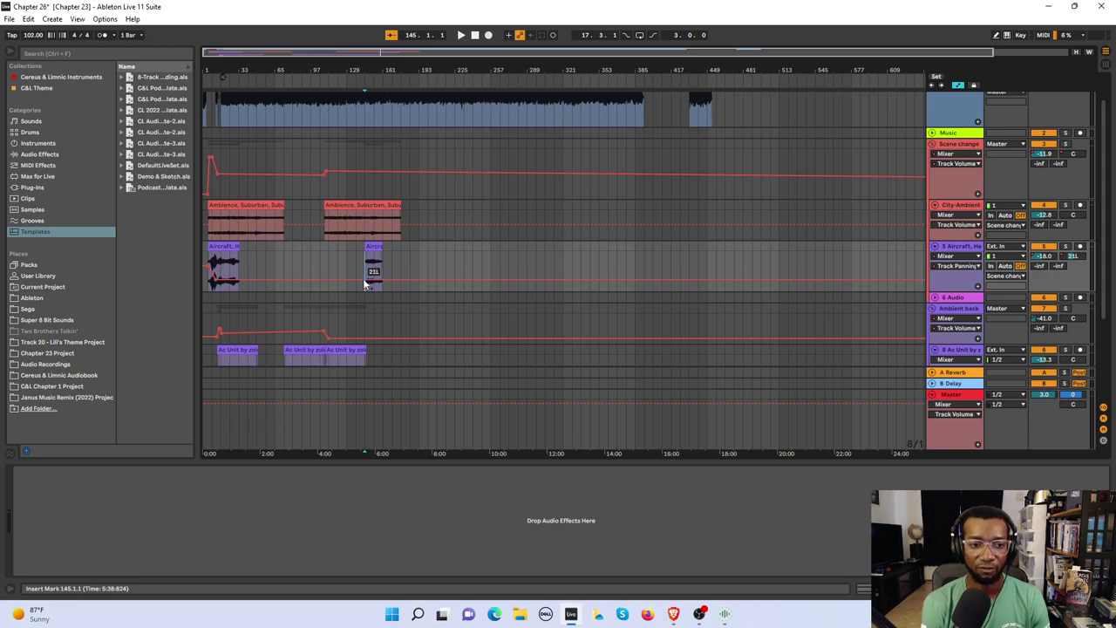
Ramp the pan toward 25R across the jet flyover and play the pass back.
scroll(363, 278, "up", 8)
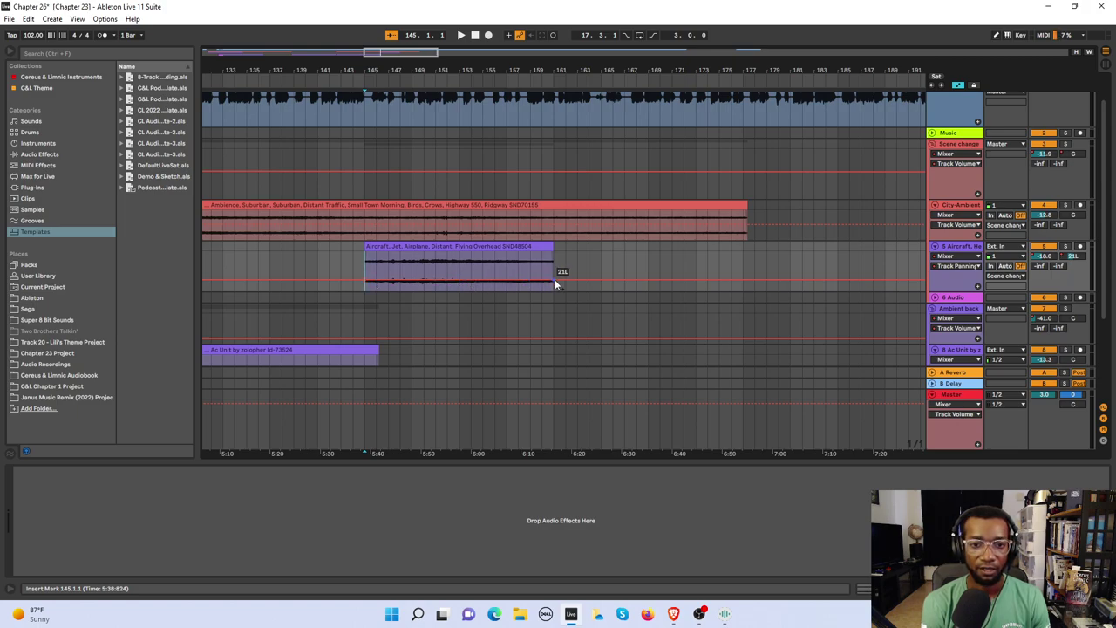
left_click_drag(554, 279, 554, 264)
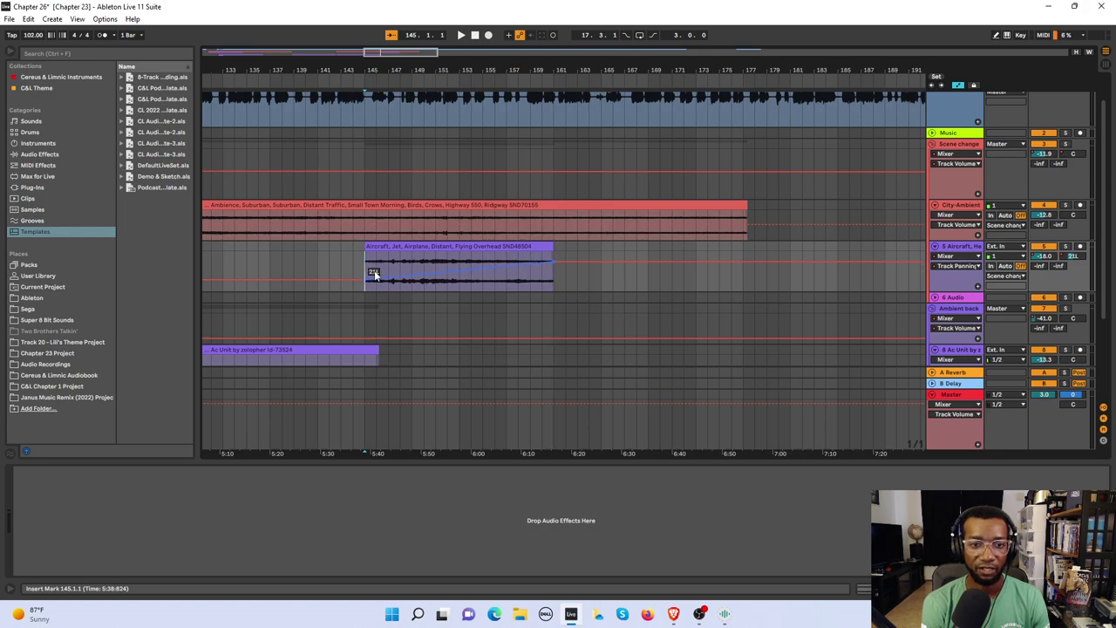
key("space")
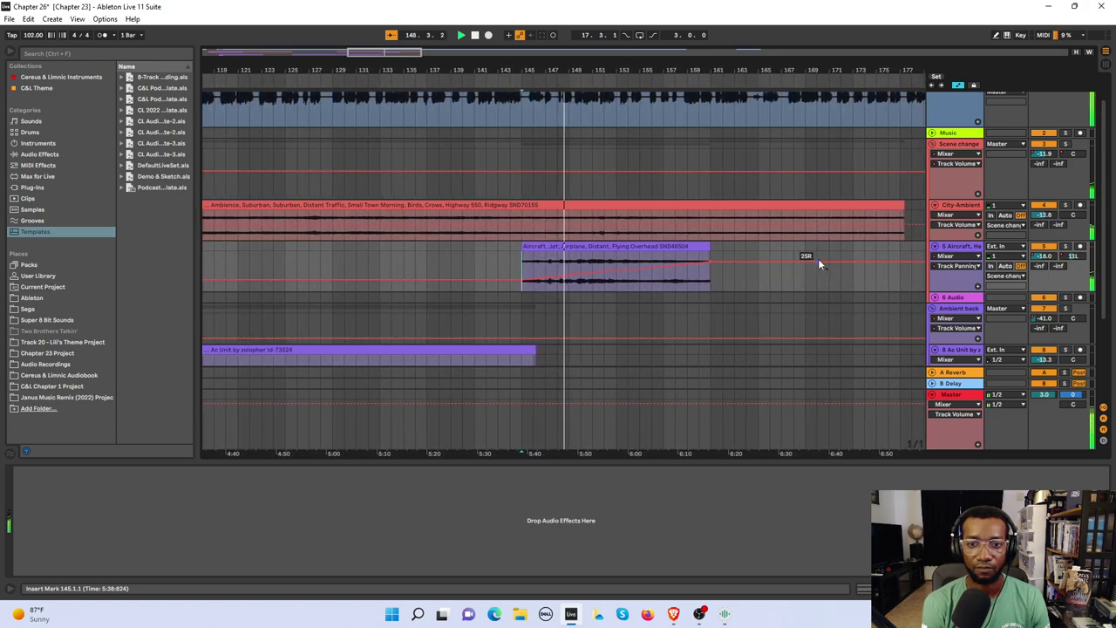
left_click(977, 266)
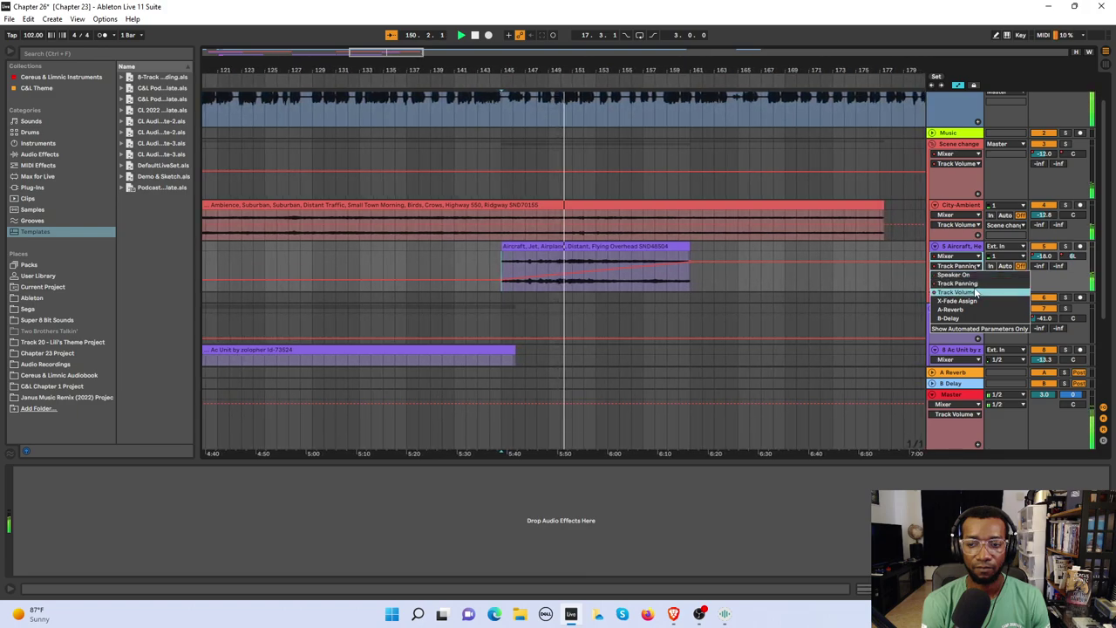
Switch the Aircraft track back to Track Volume, stop playback at bar 144, and zoom out.
left_click(960, 285)
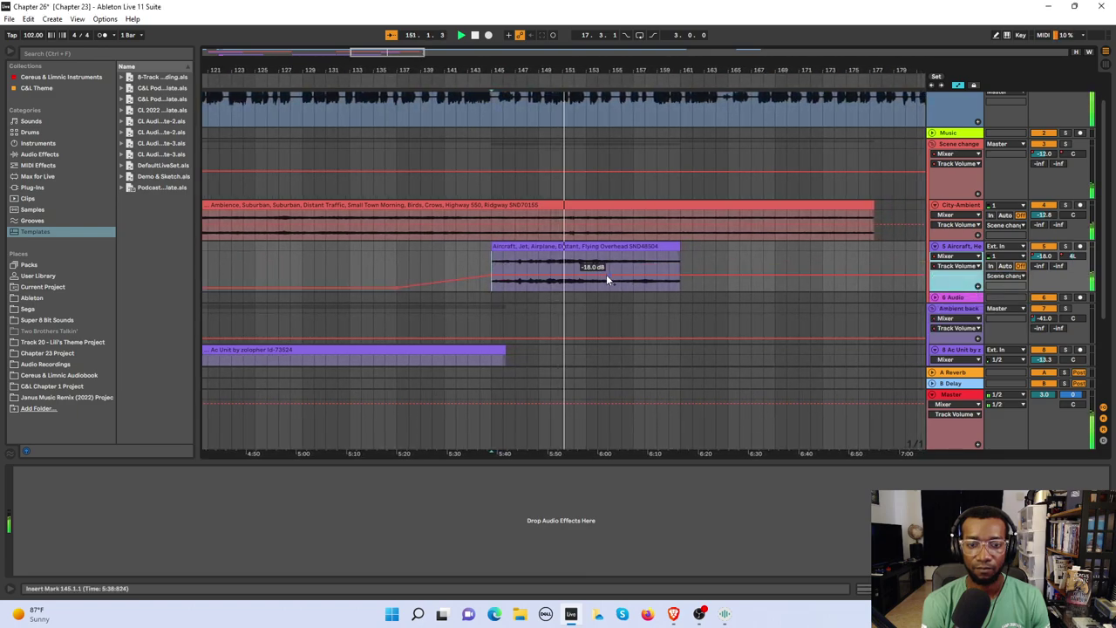
left_click(473, 249)
key("space")
key("space")
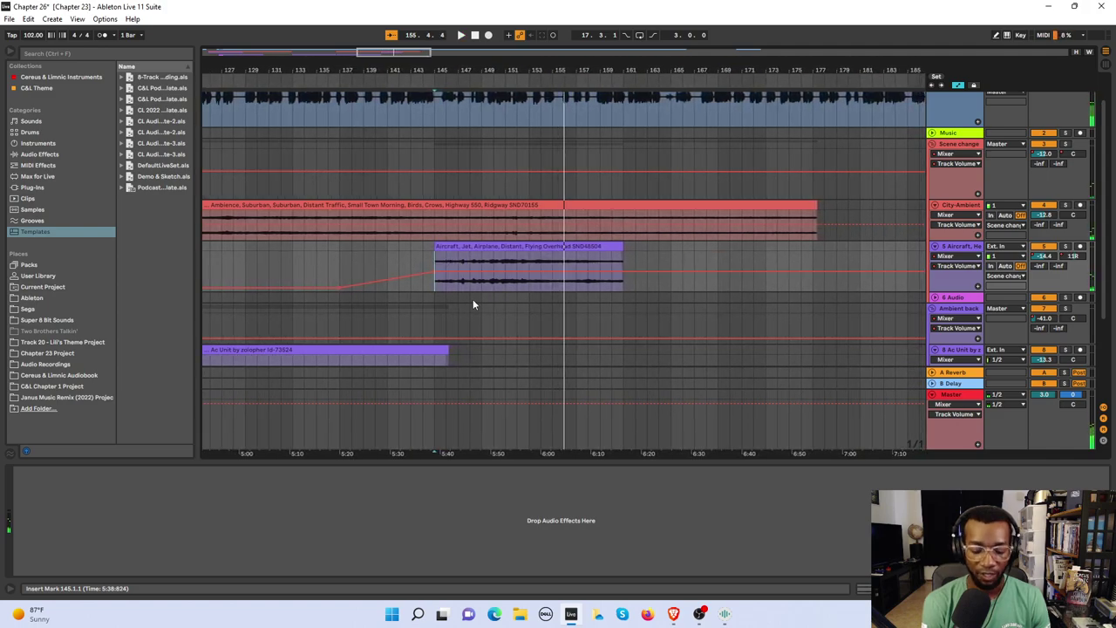
scroll(432, 316, "down", 2)
scroll(433, 320, "down", 4)
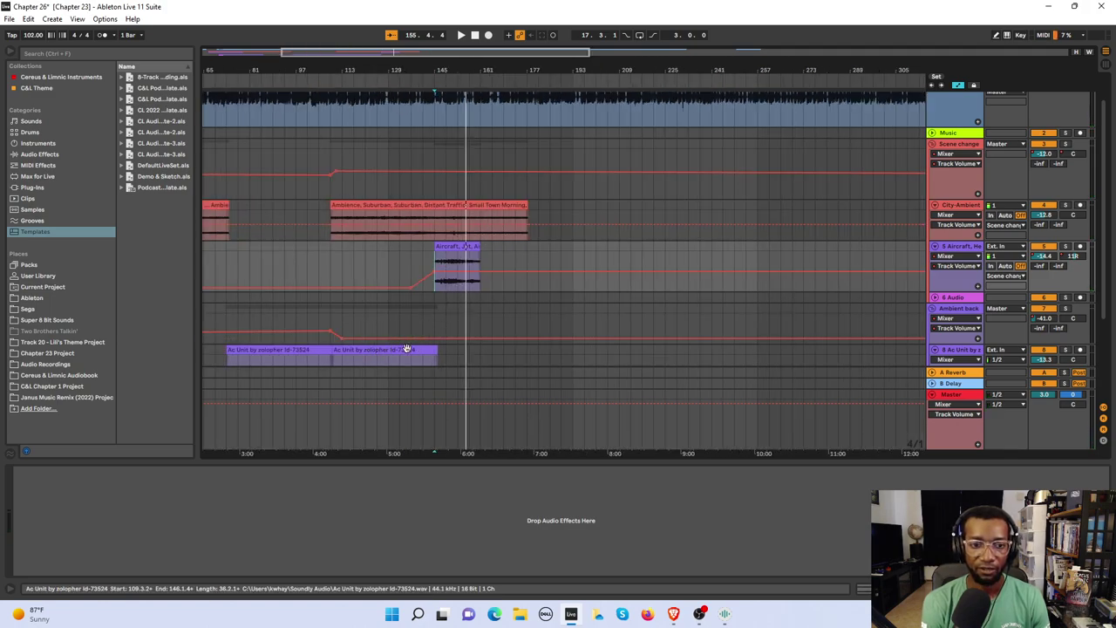
Search Soundly for 'police siren' and preview the ambulance and distant police siren sounds.
left_click(724, 616)
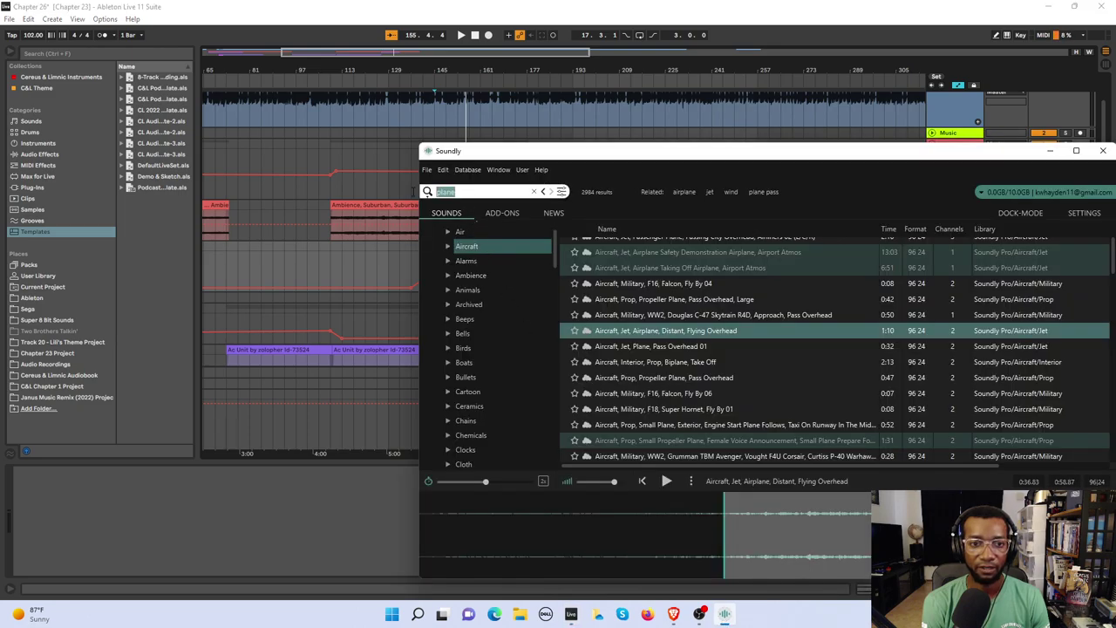
type("polic")
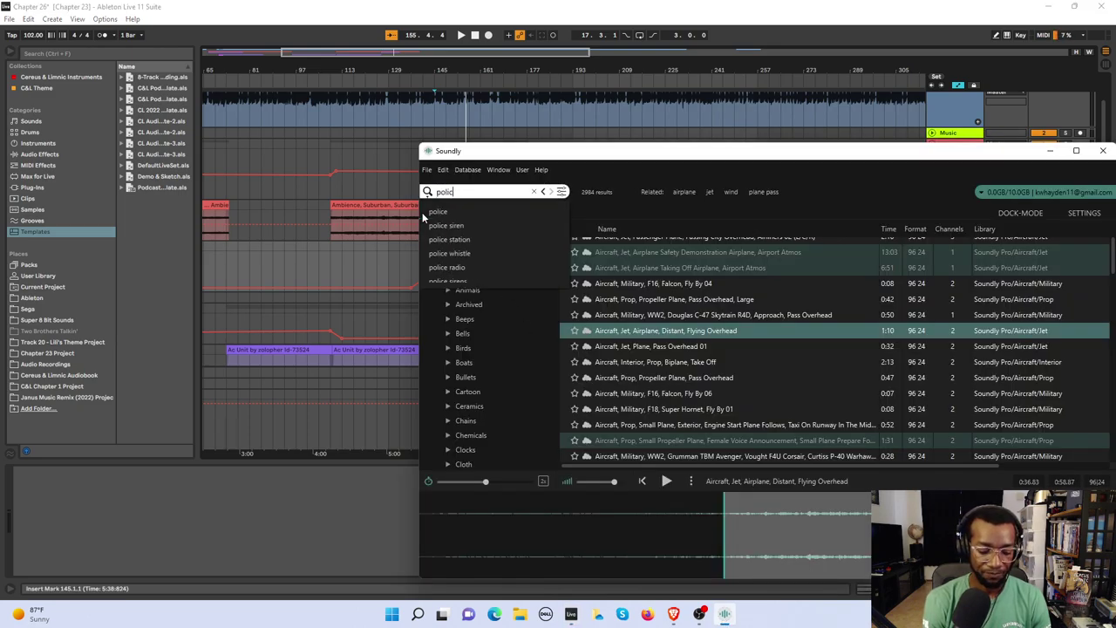
type("e siren")
key("Return")
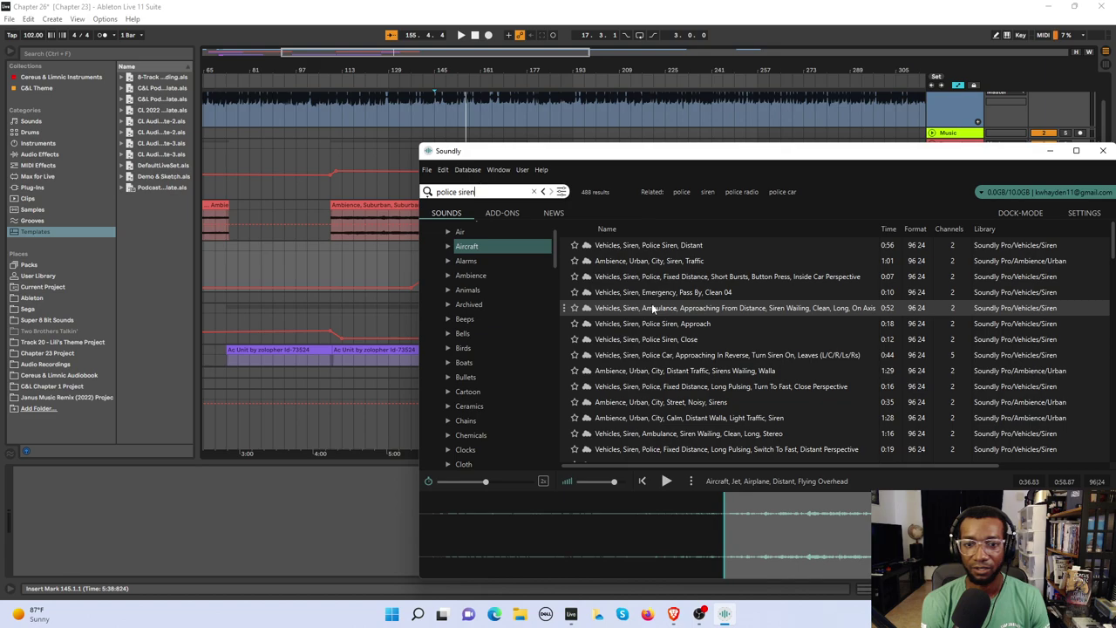
left_click(651, 308)
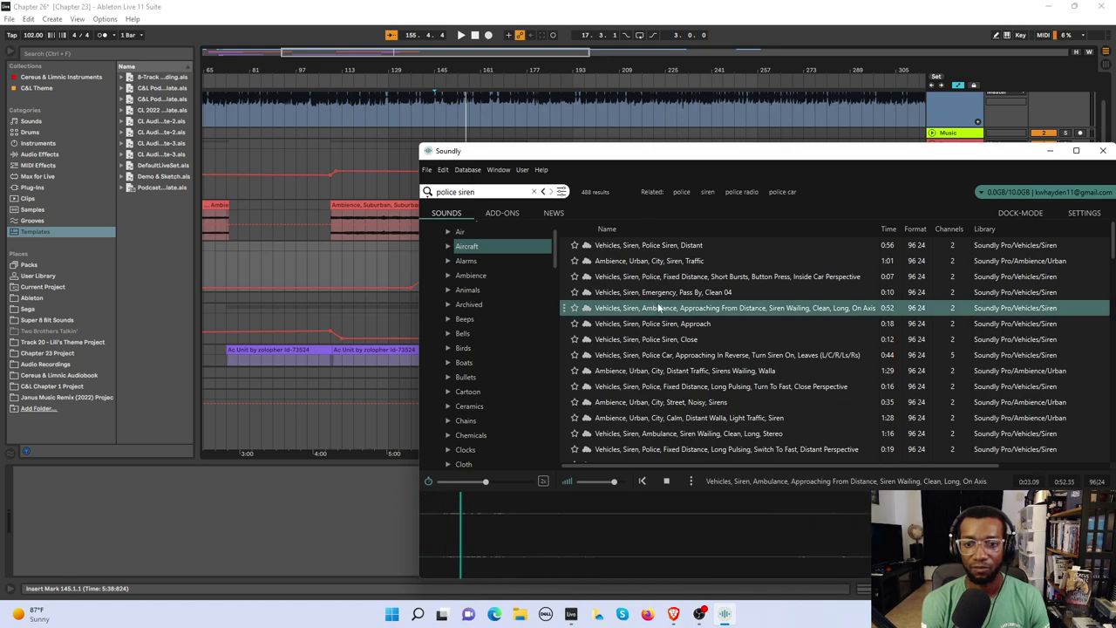
left_click(655, 245)
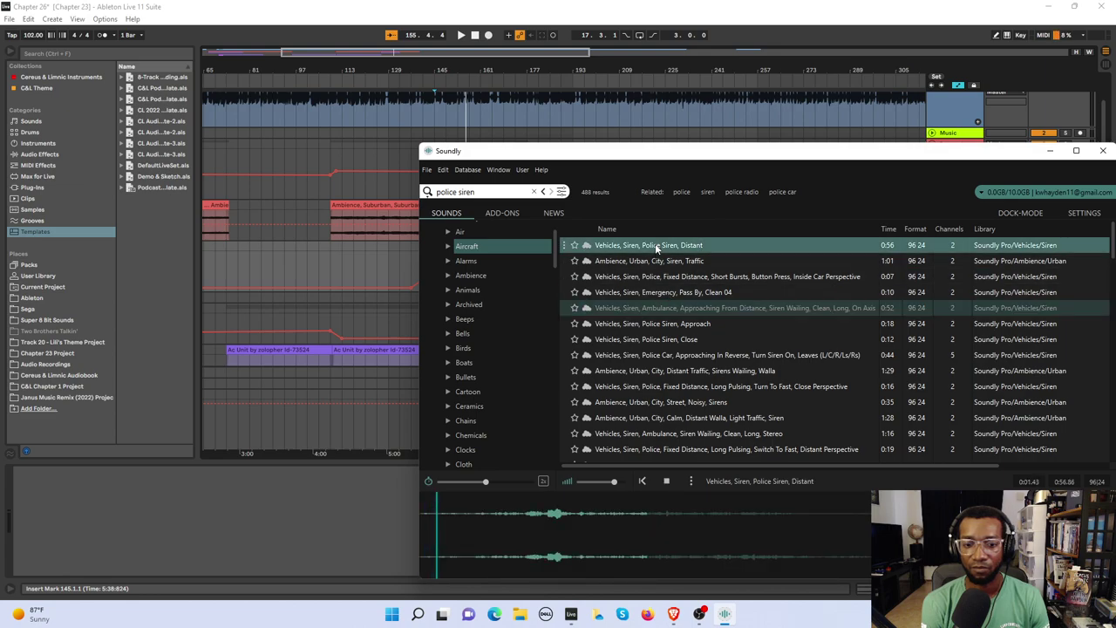
key("space")
Select the distant siren's first 8 seconds and drop it on the Aircraft track after the jet pass.
left_click_drag(422, 538, 602, 535)
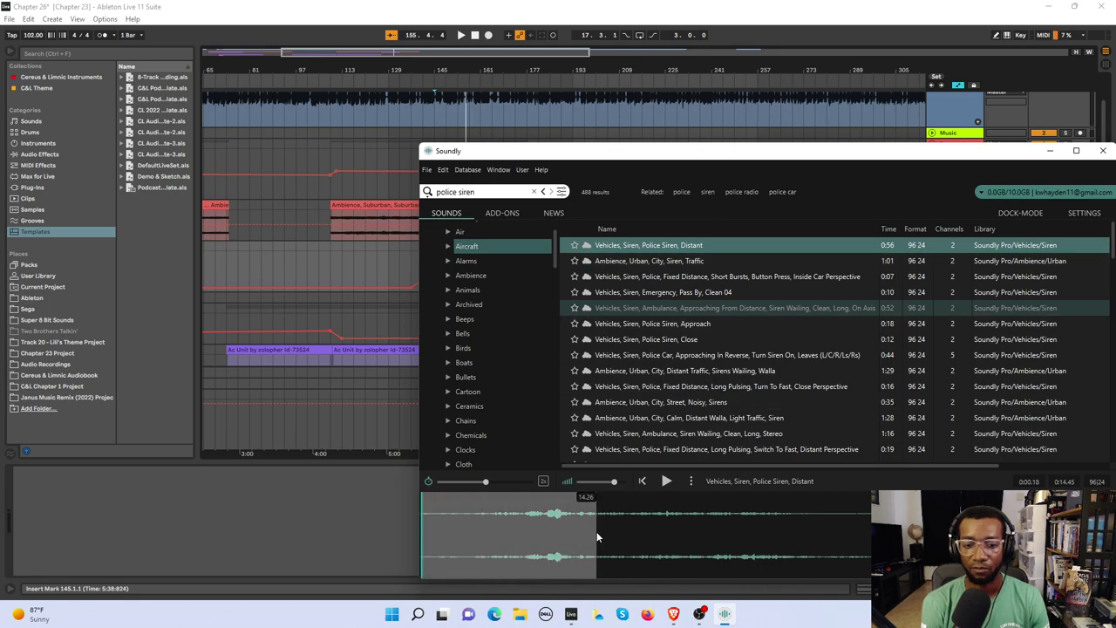
left_click(488, 545)
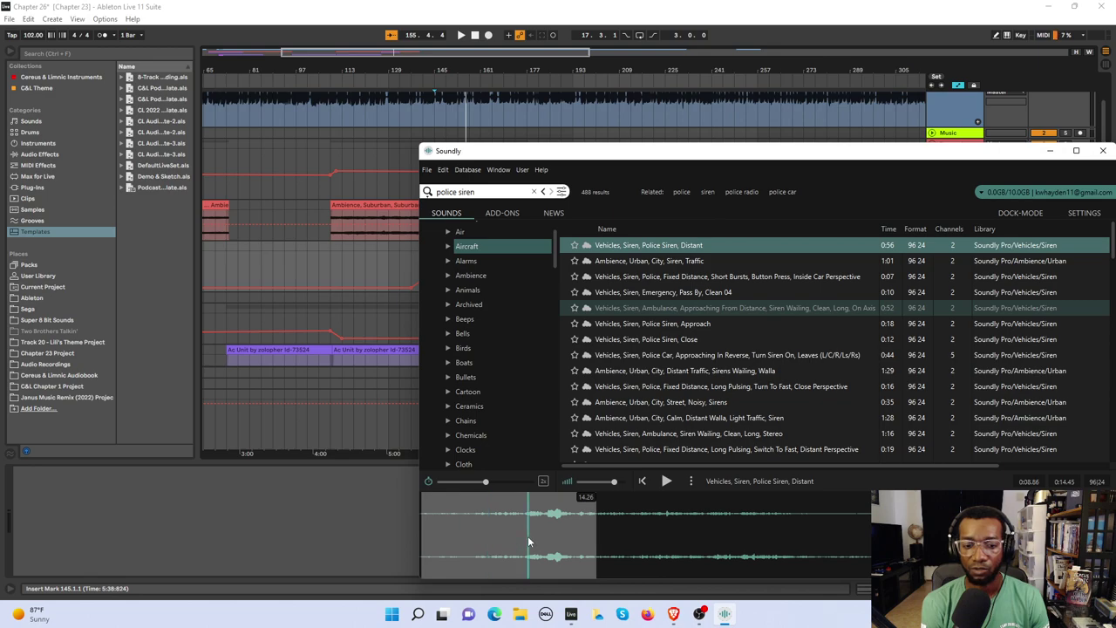
key("space")
left_click(527, 541)
left_click(452, 546)
left_click_drag(419, 543, 525, 544)
left_click_drag(640, 161, 805, 207)
left_click_drag(648, 583, 538, 247)
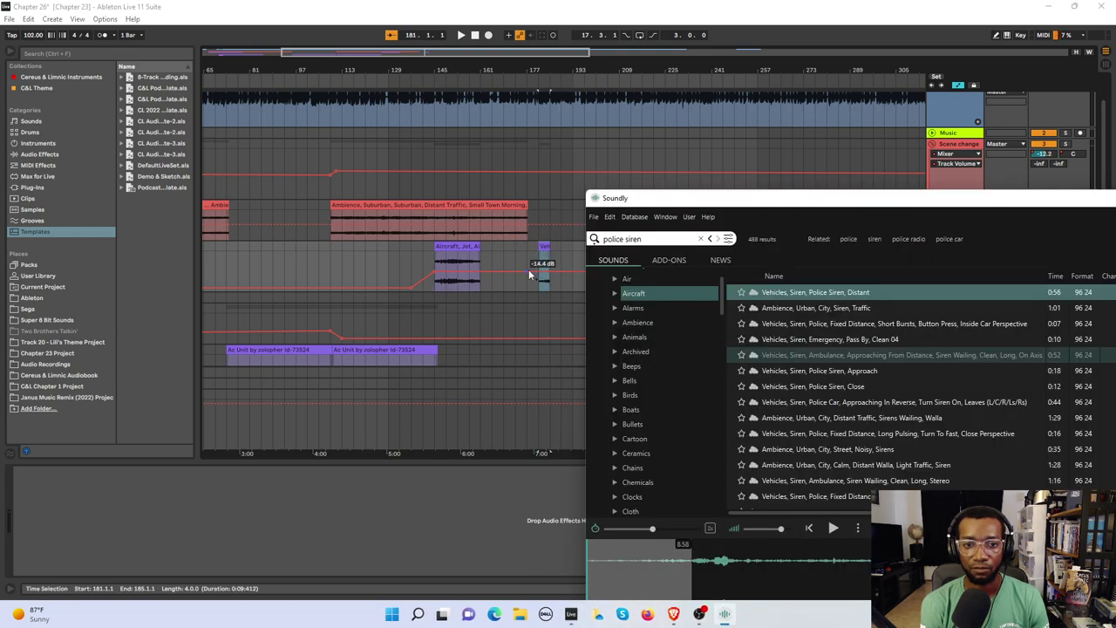
Duplicate the later Ac Unit clip and shift the copy later in the timeline.
left_click(397, 358)
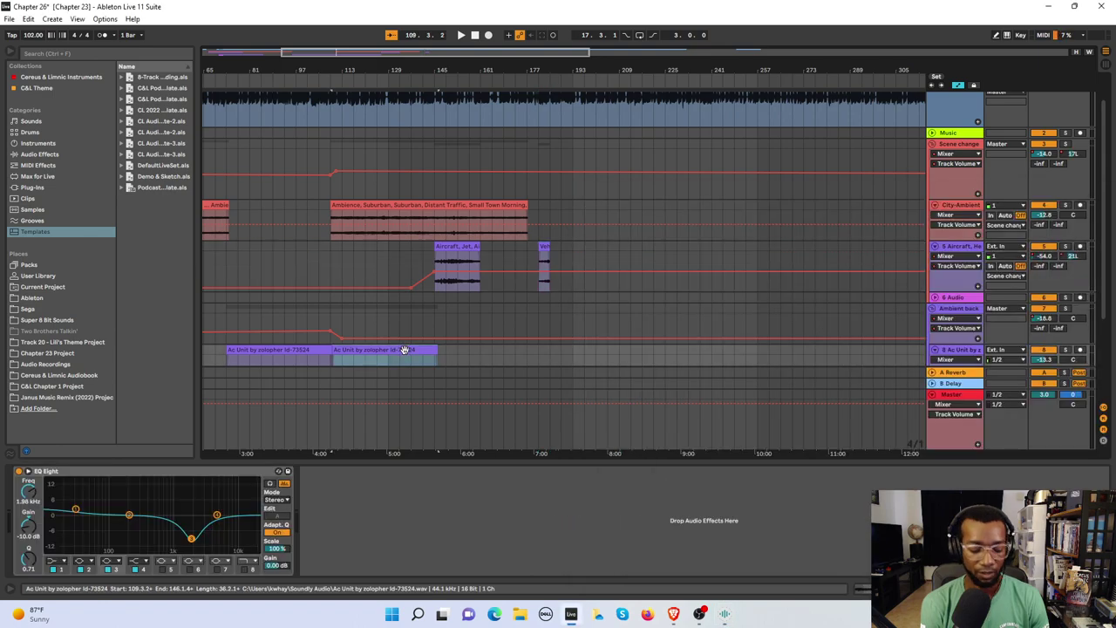
key("ctrl+d")
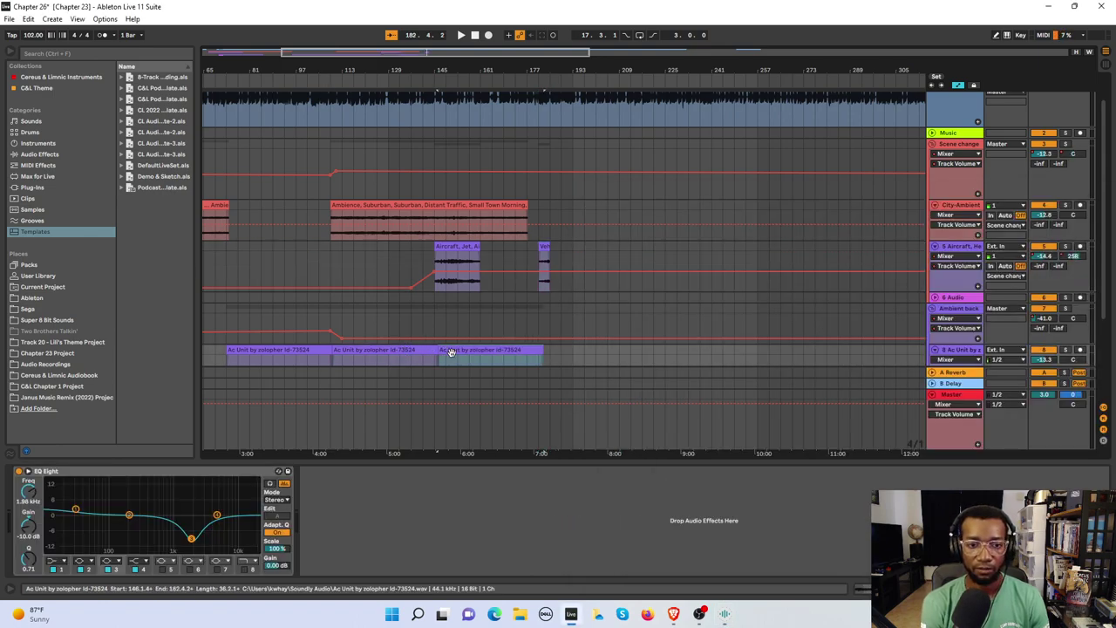
left_click_drag(452, 353, 567, 347)
scroll(526, 363, "down", 5)
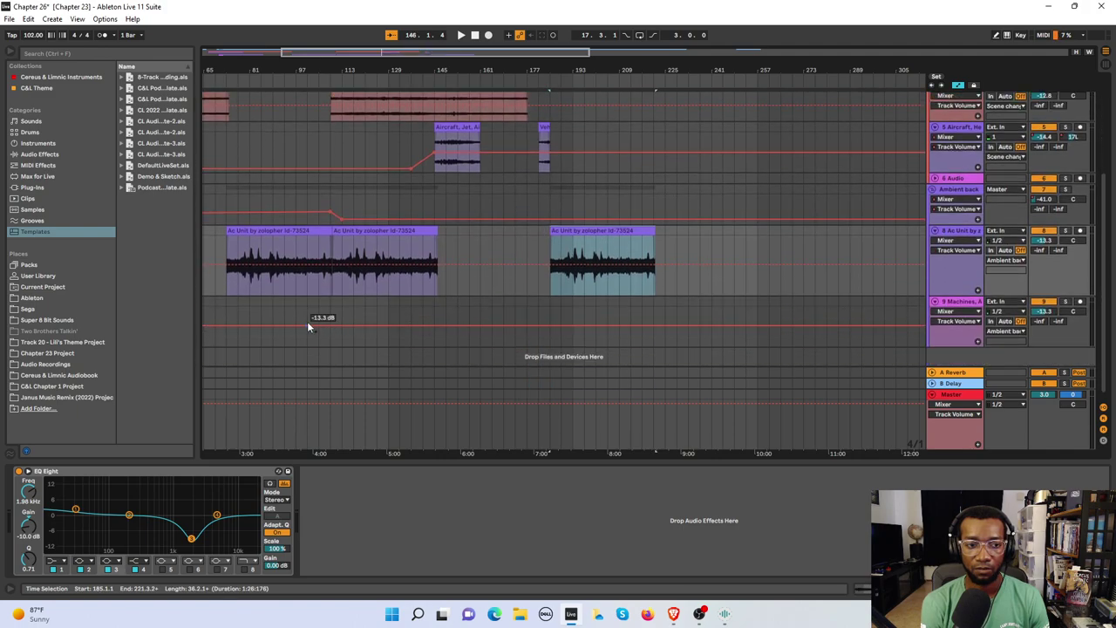
key("minus")
key("minus")
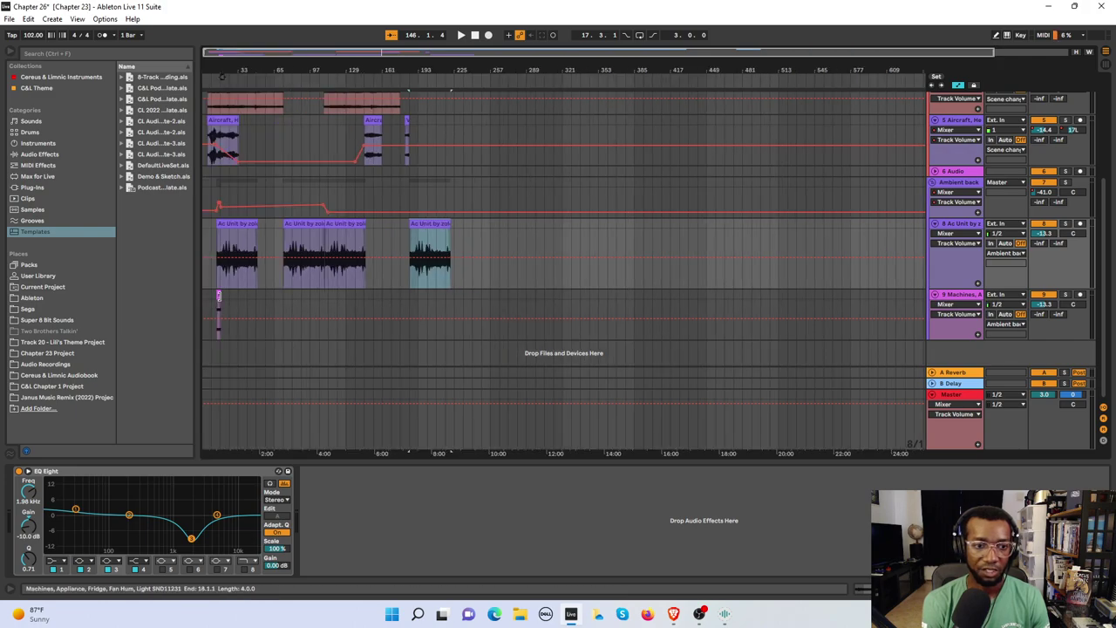
Move the short Machines hum clip earlier to bar 18.
left_click(218, 295)
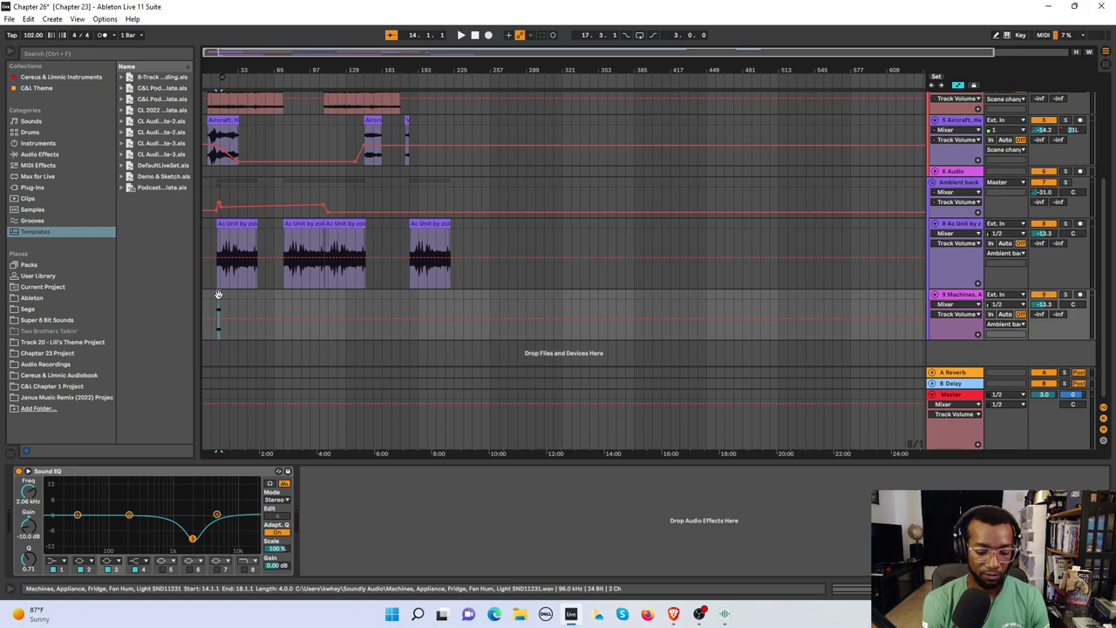
left_click(219, 295)
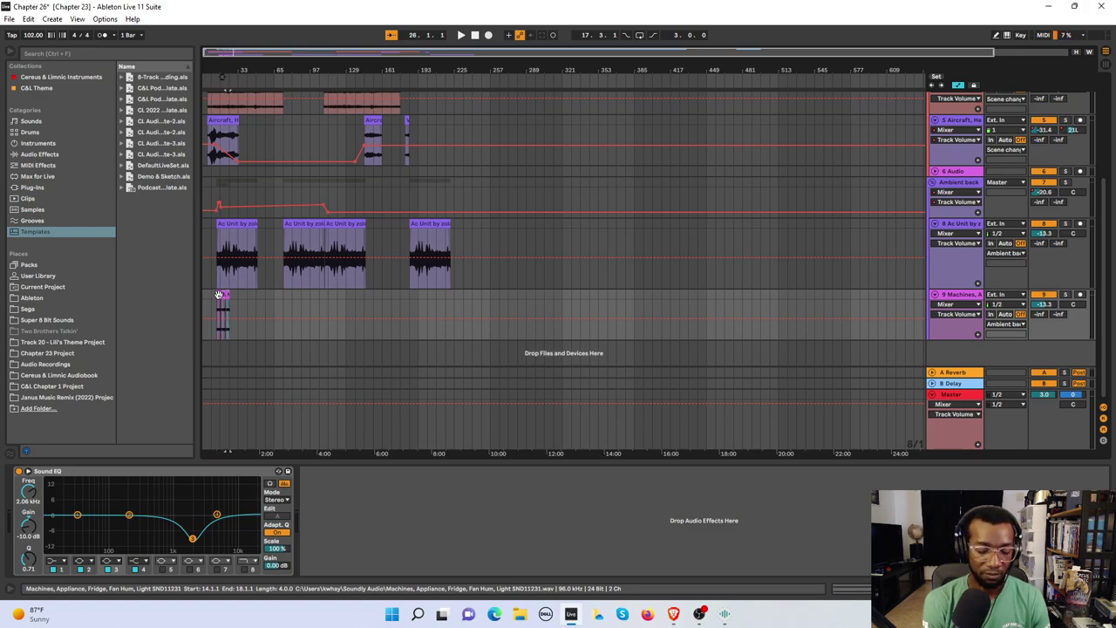
key("plus")
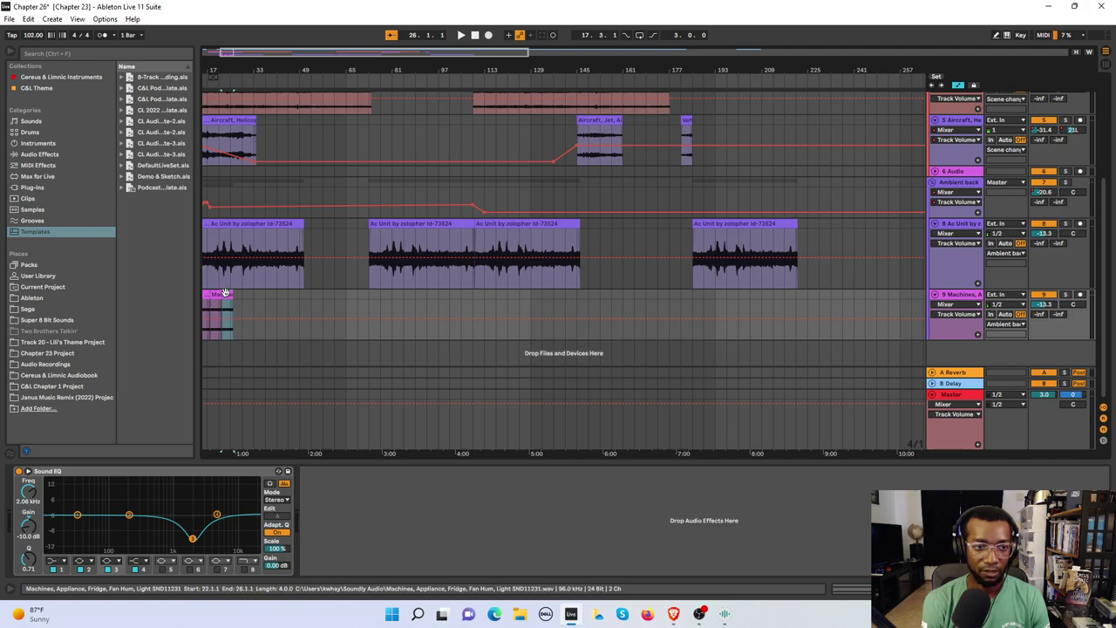
mouse_move(225, 293)
left_mouse_down()
mouse_move(212, 294)
mouse_move(305, 296)
mouse_move(294, 296)
left_mouse_up()
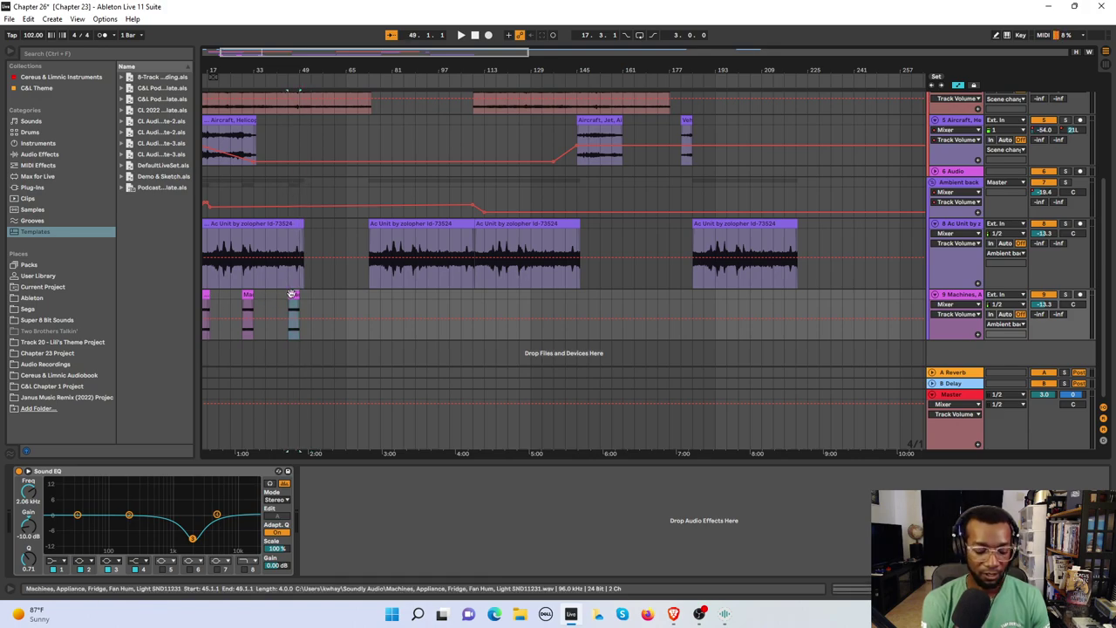
Paste Machines hum copies at bars 73, 105, 141, 165, the next interval, and 209.
left_click(368, 296)
key("ctrl+v")
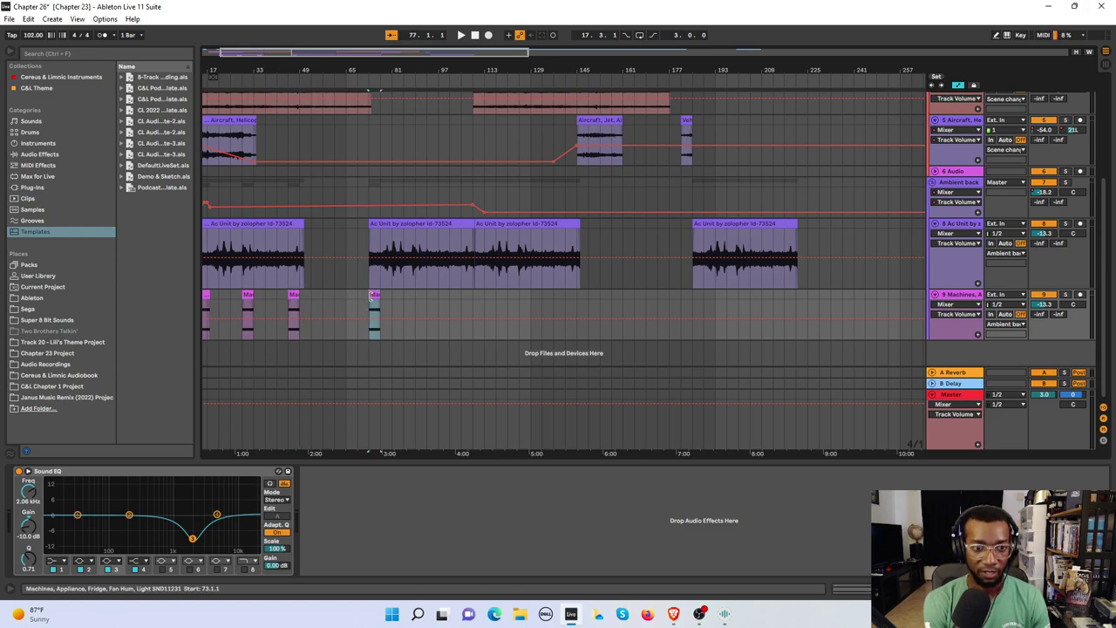
left_click(461, 305)
key("ctrl+v")
left_click(563, 307)
key("ctrl+v")
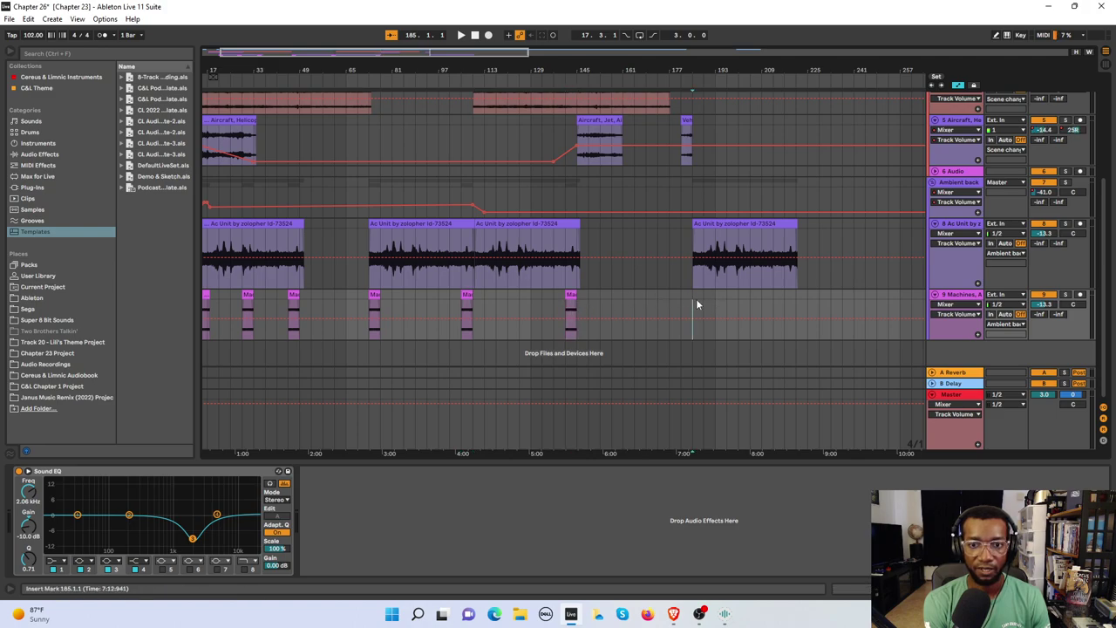
left_click(632, 305)
key("ctrl+v")
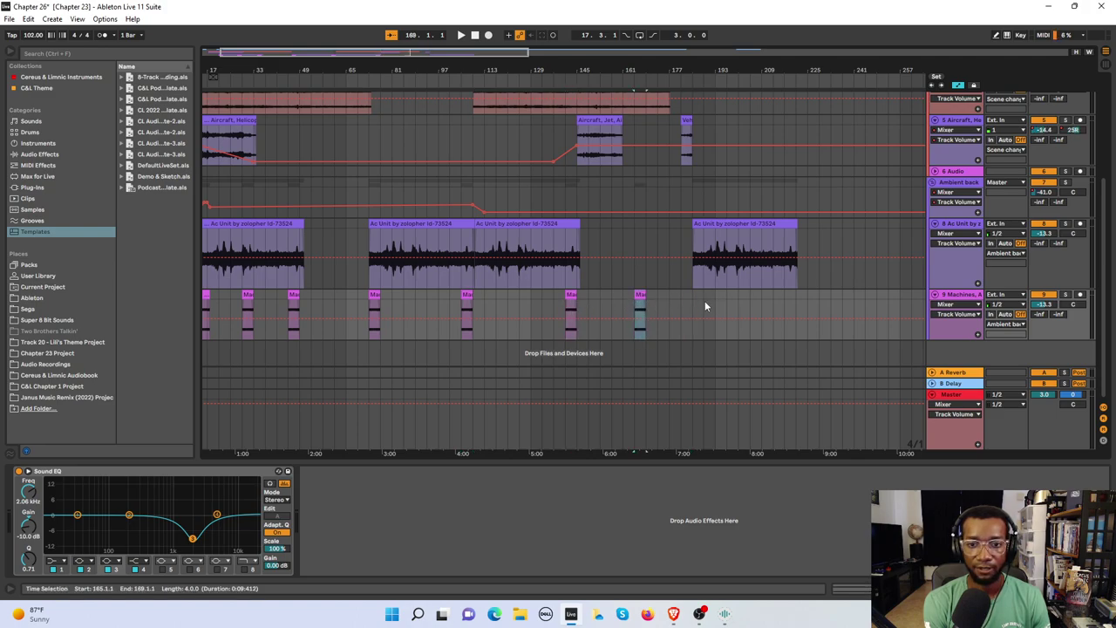
left_click(709, 300)
key("ctrl+v")
left_click(767, 306)
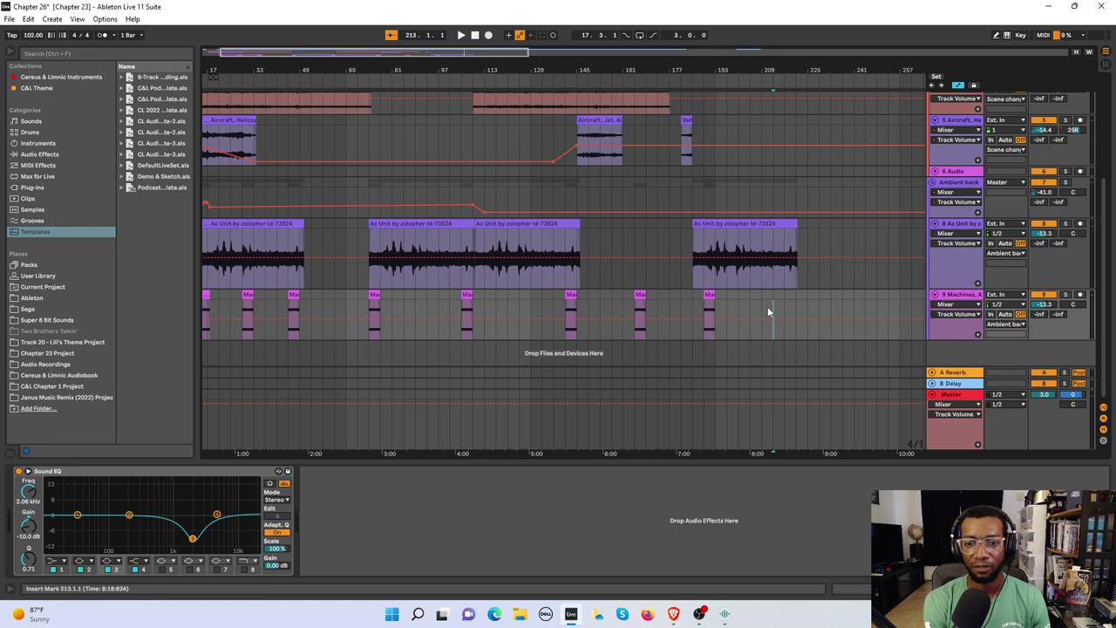
key("ctrl+v")
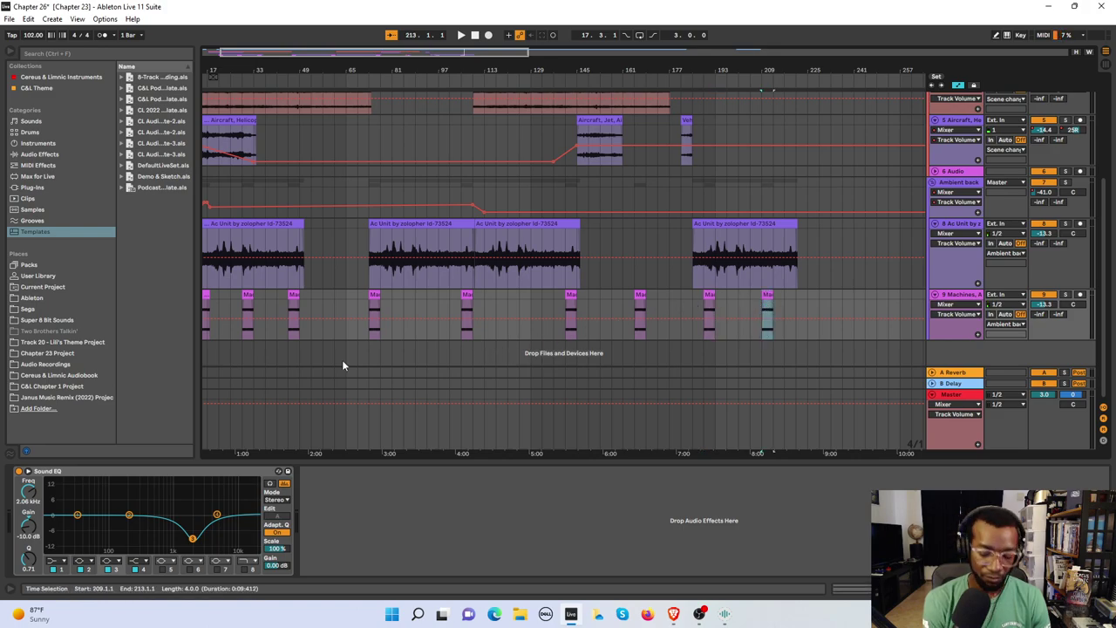
scroll(342, 360, "down", 2)
scroll(349, 270, "up", 2)
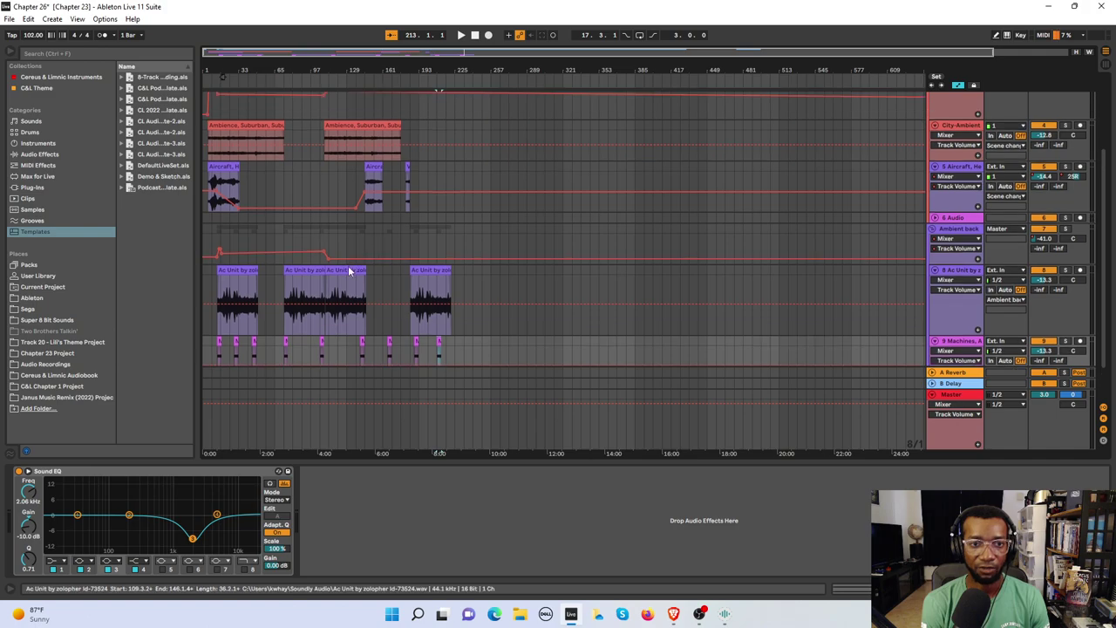
scroll(344, 253, "down", 1)
scroll(331, 227, "up", 2)
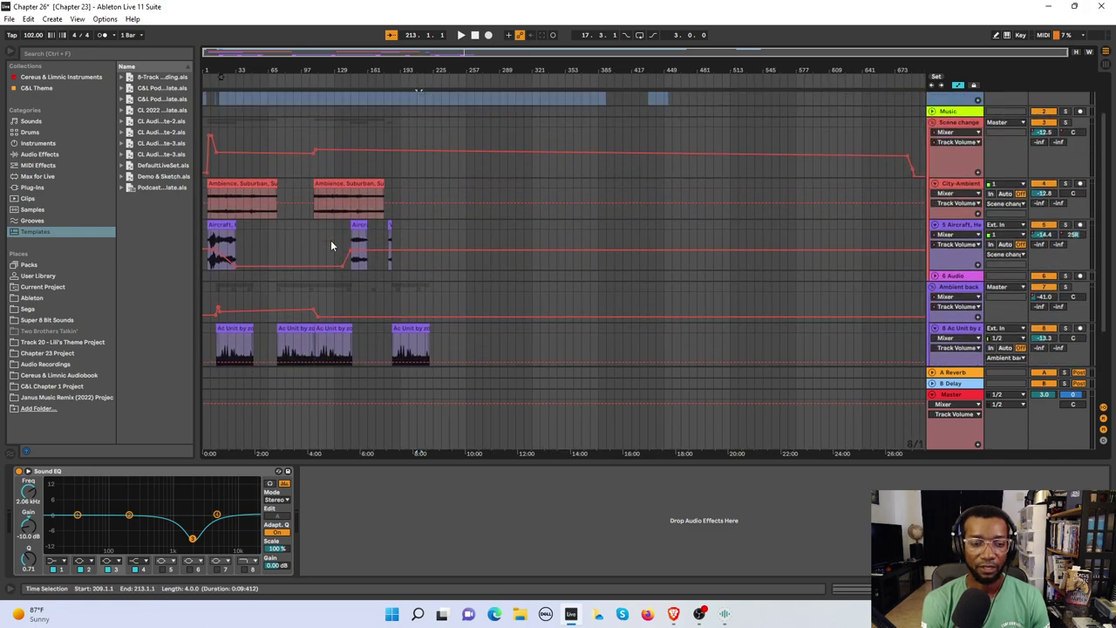
scroll(331, 239, "down", 3)
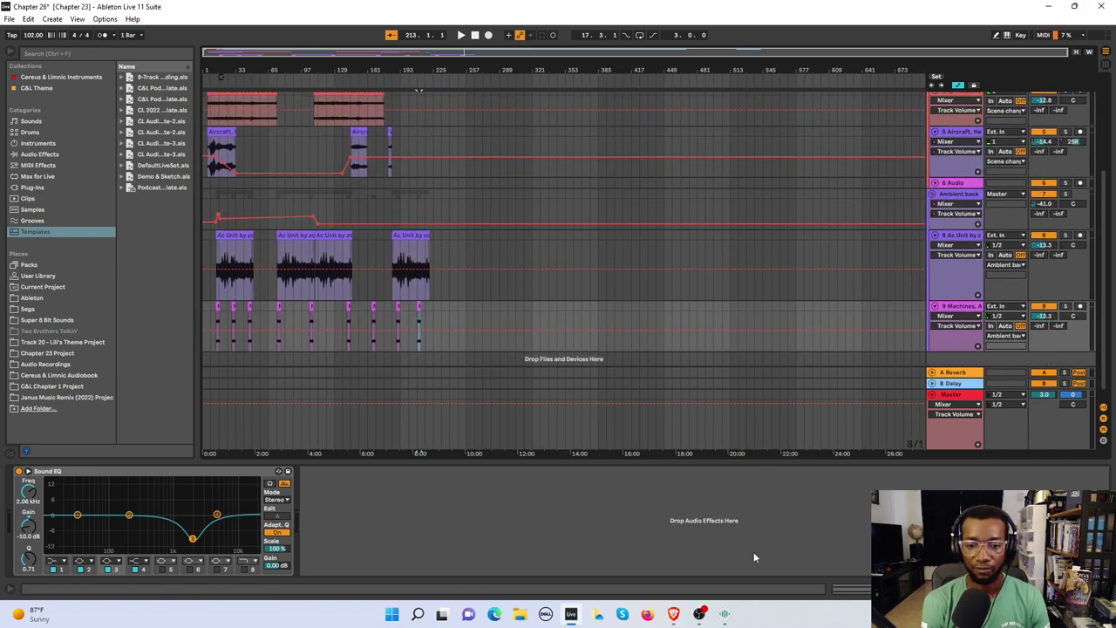
left_click(700, 614)
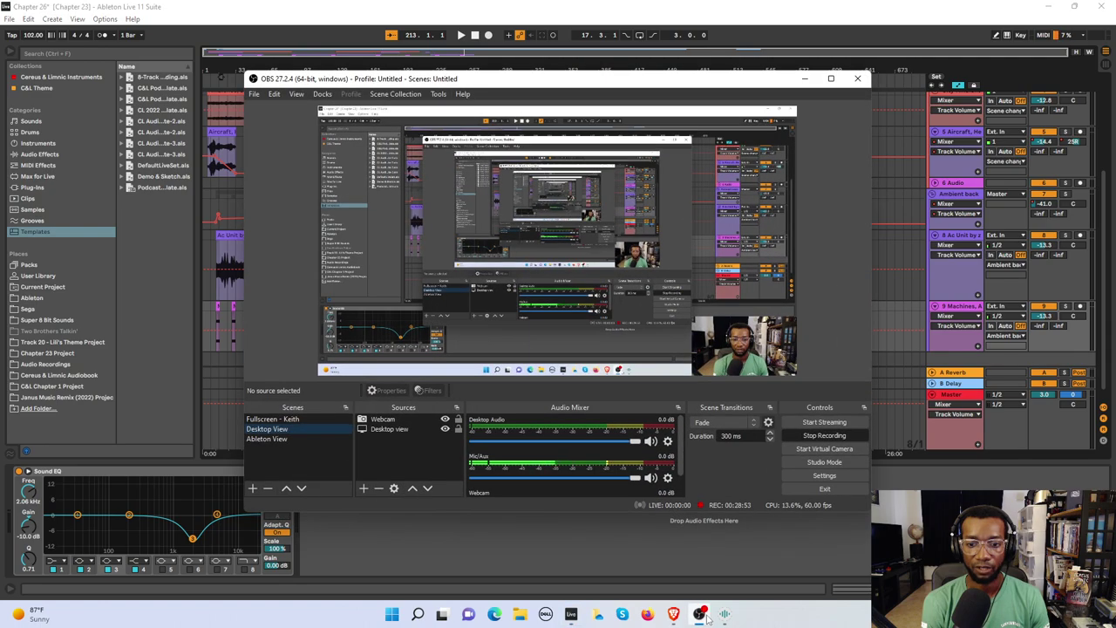
left_click(700, 614)
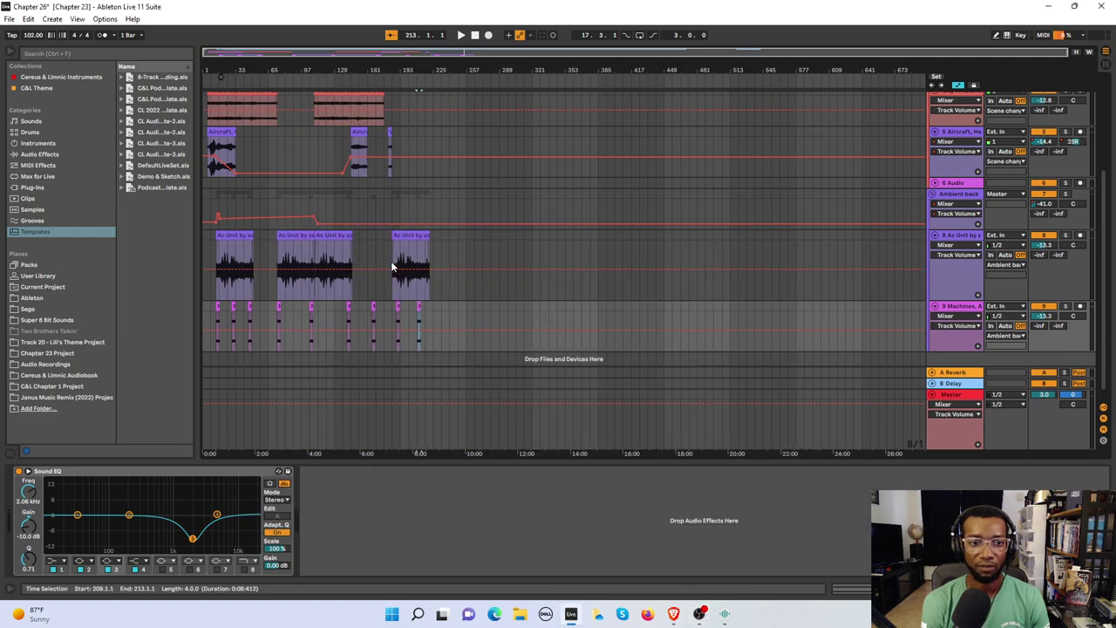
left_click(389, 135)
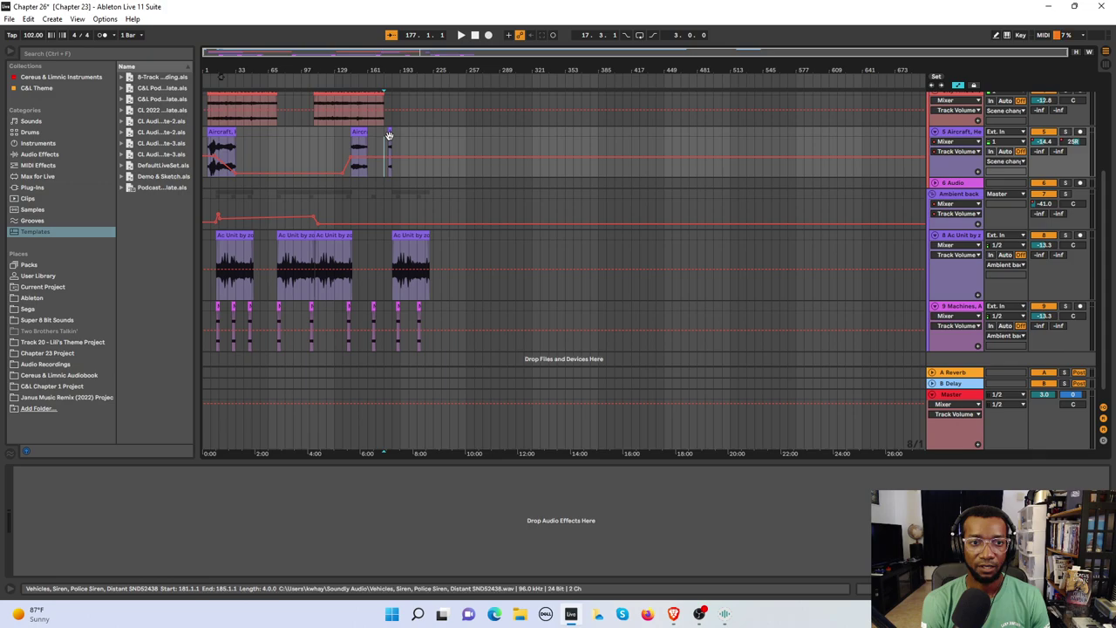
key("space")
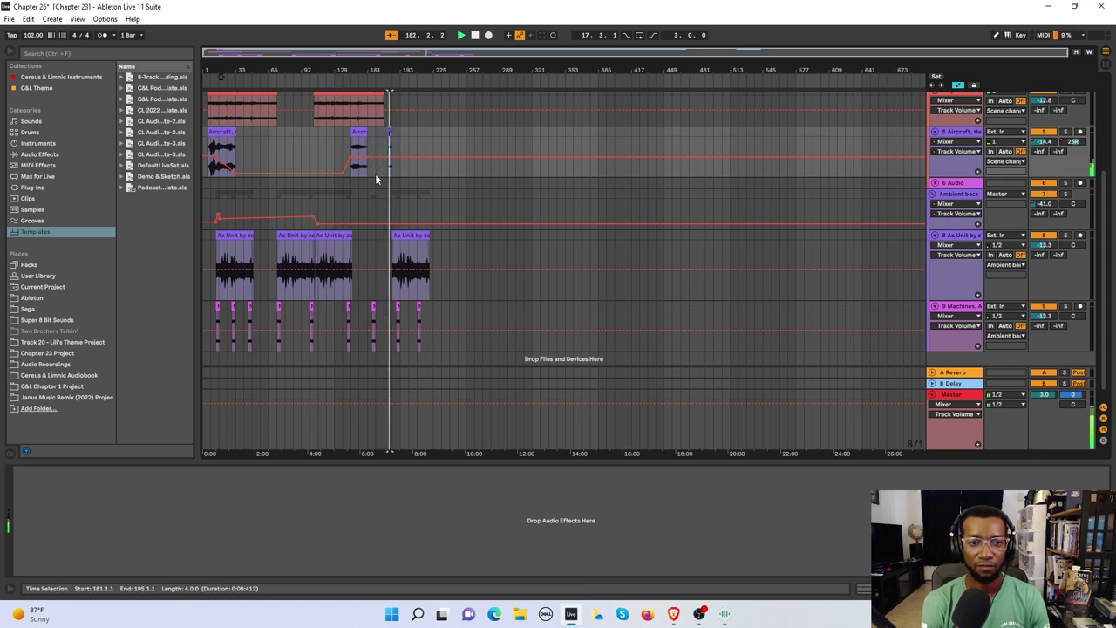
left_click(411, 235)
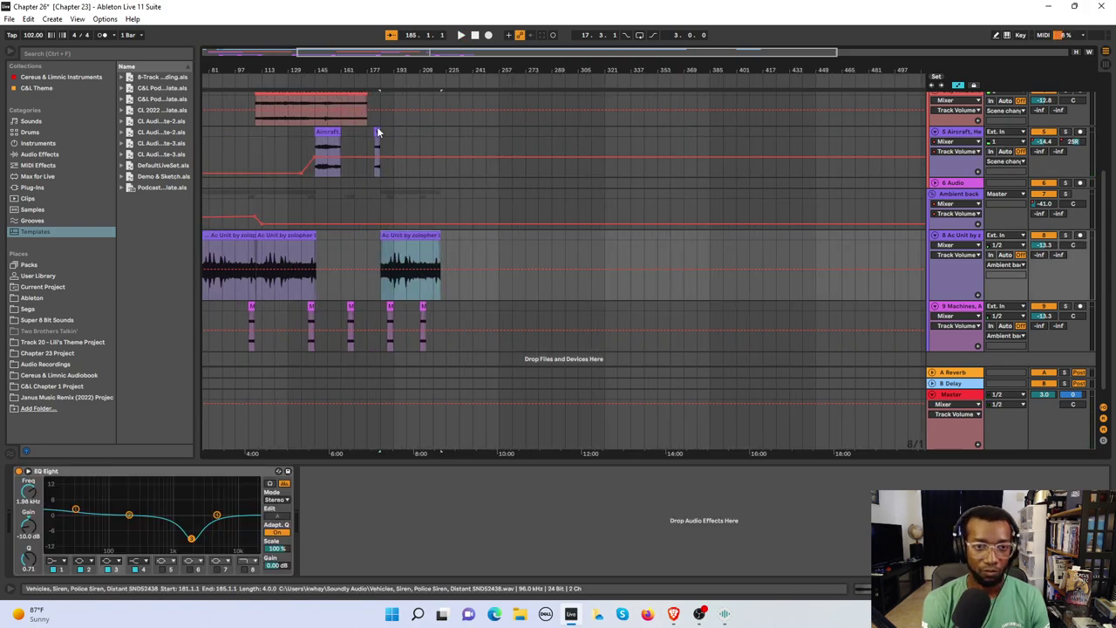
Nudge the siren clip slightly earlier and move the Ac Unit clip back to bar 181.
key("plus")
scroll(335, 130, "up", 2)
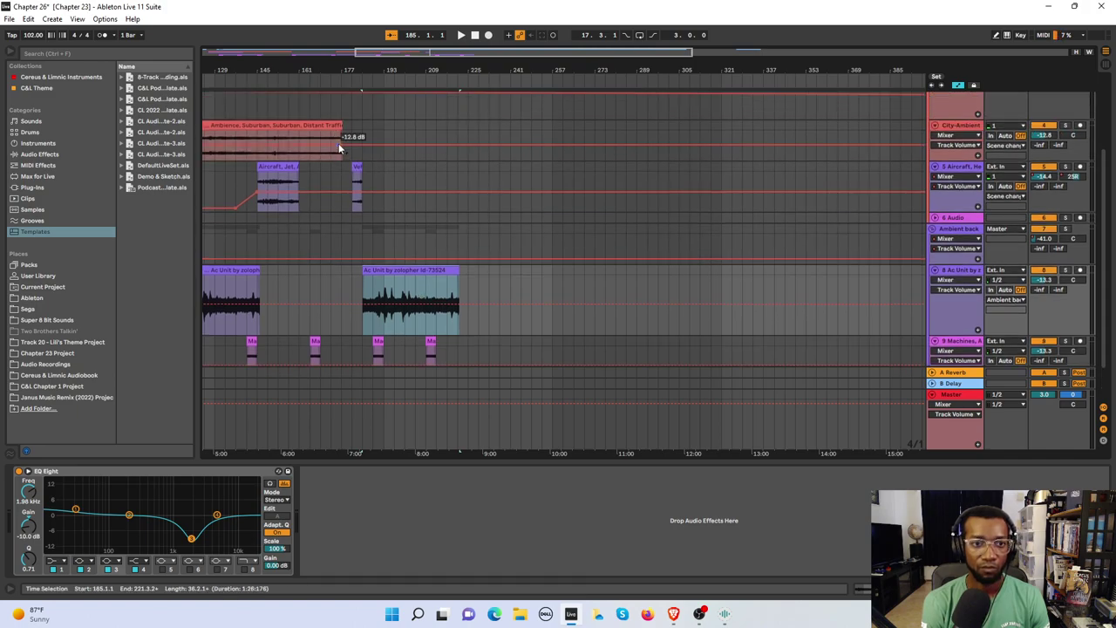
left_click(357, 165)
left_click_drag(357, 165, 346, 166)
left_click(333, 125)
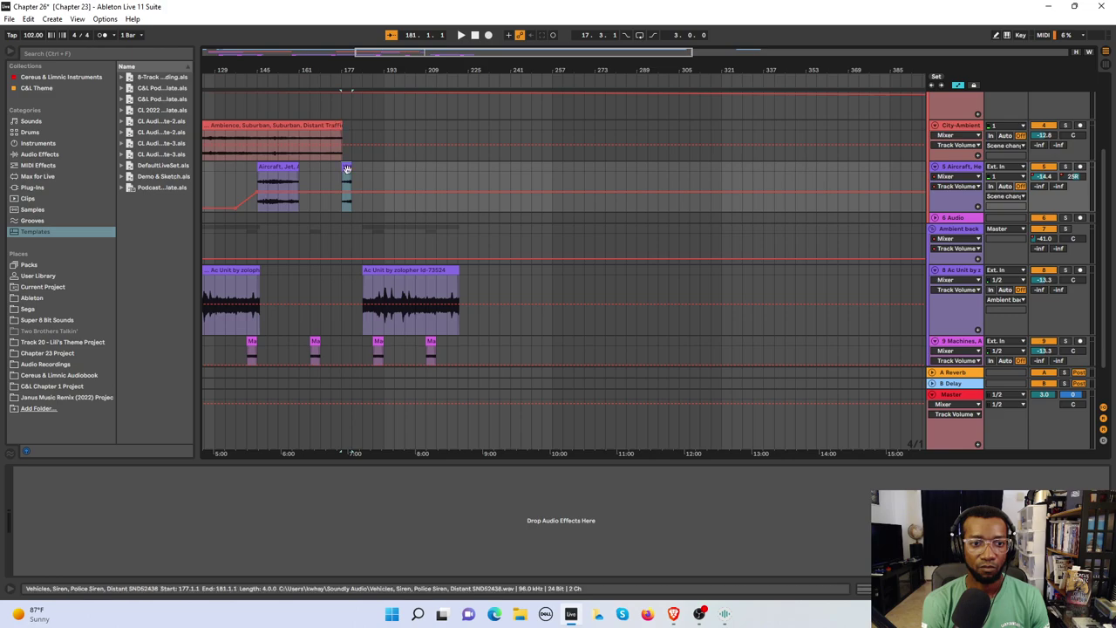
left_click_drag(377, 273, 370, 279)
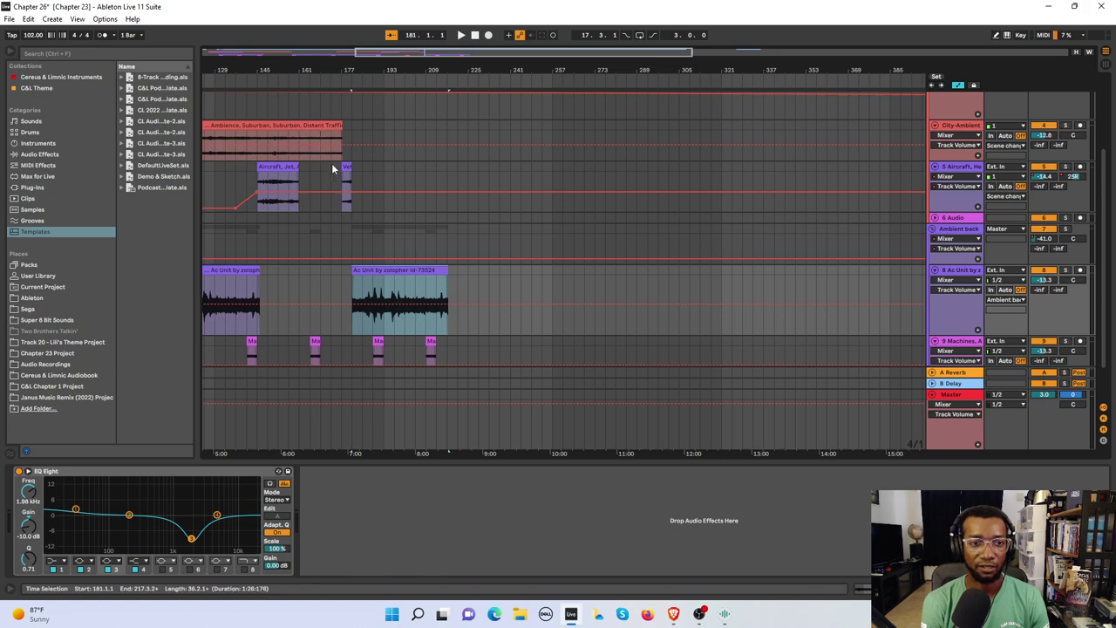
Duplicate the Ambience clip to bar 217 and the Ac Unit clip to about bar 285.
left_click(319, 123)
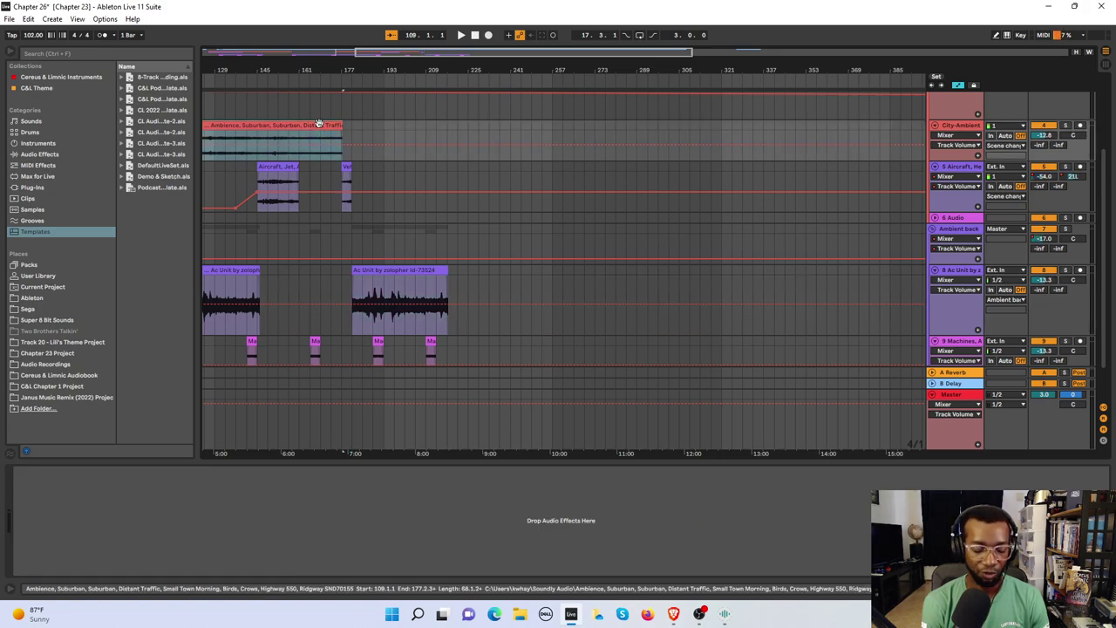
key("ctrl+d")
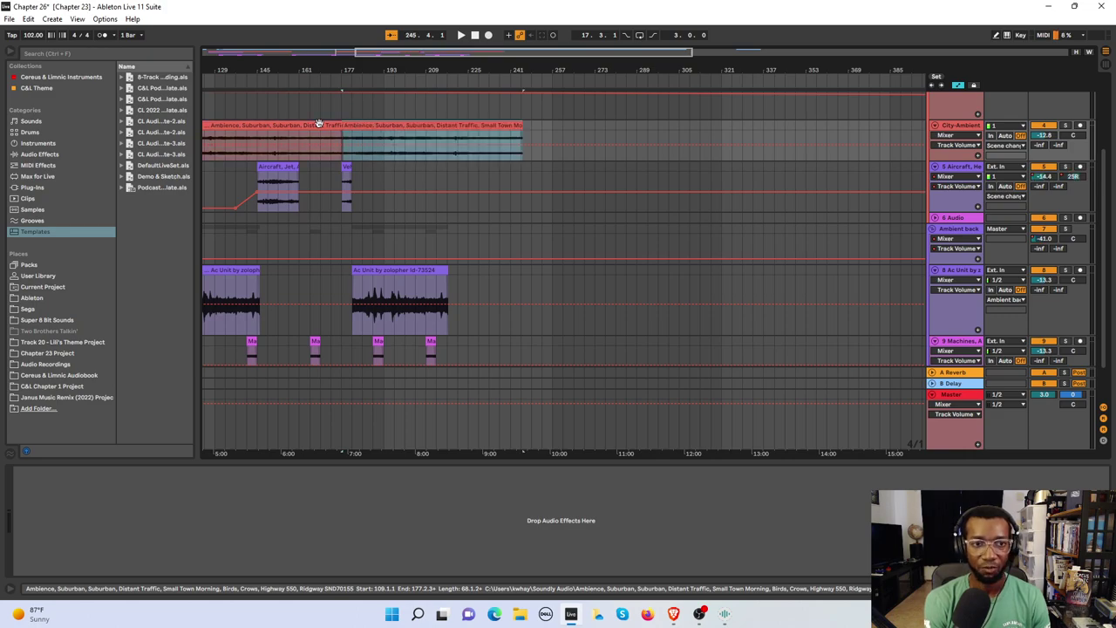
left_click_drag(403, 125, 508, 145)
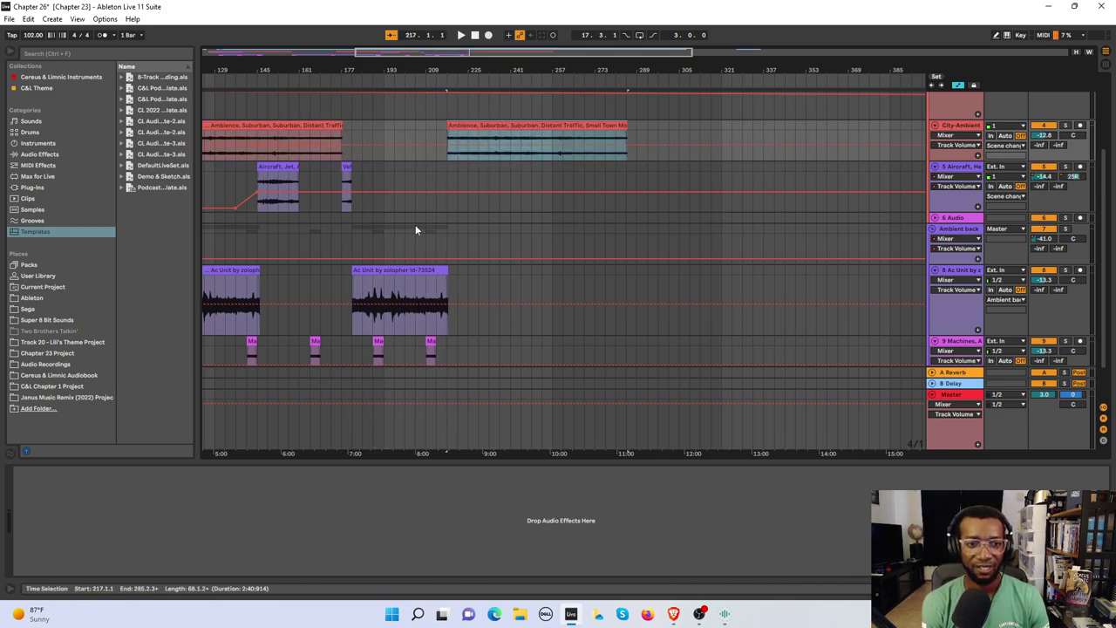
left_click(412, 269)
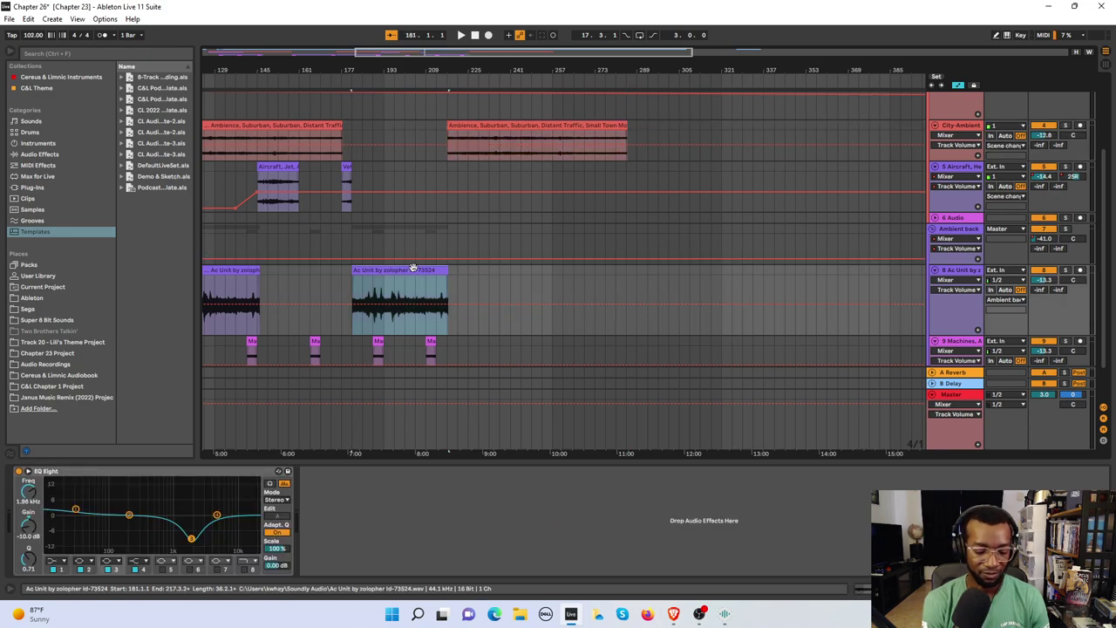
key("ctrl+d")
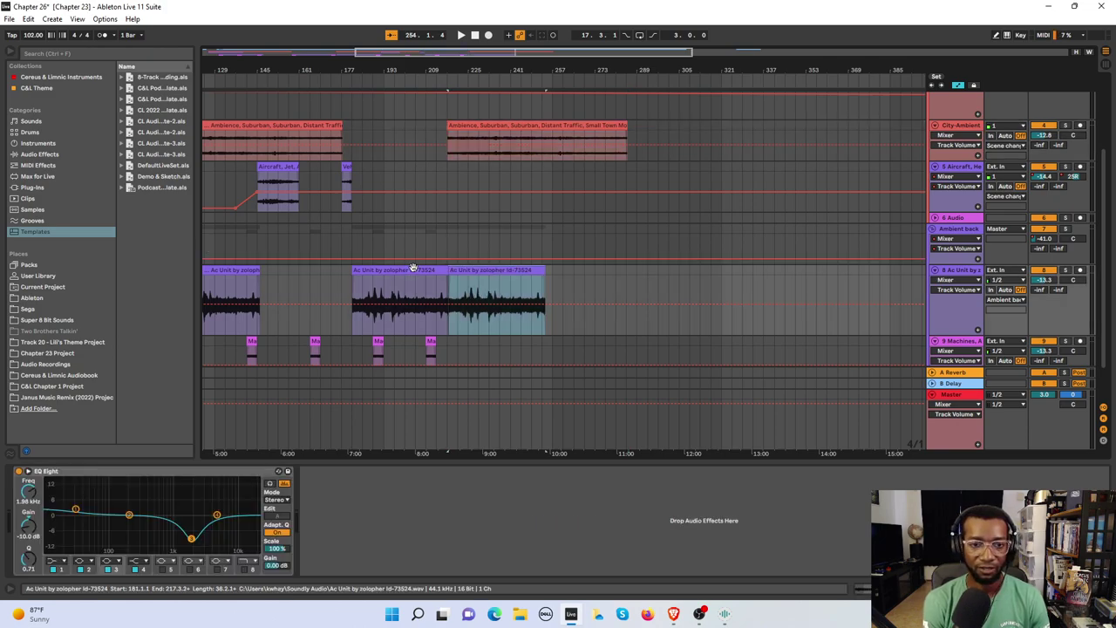
left_click_drag(501, 271, 682, 276)
Duplicate the second Ambience clip and move the copy to about bar 321.
scroll(622, 292, "up", 5)
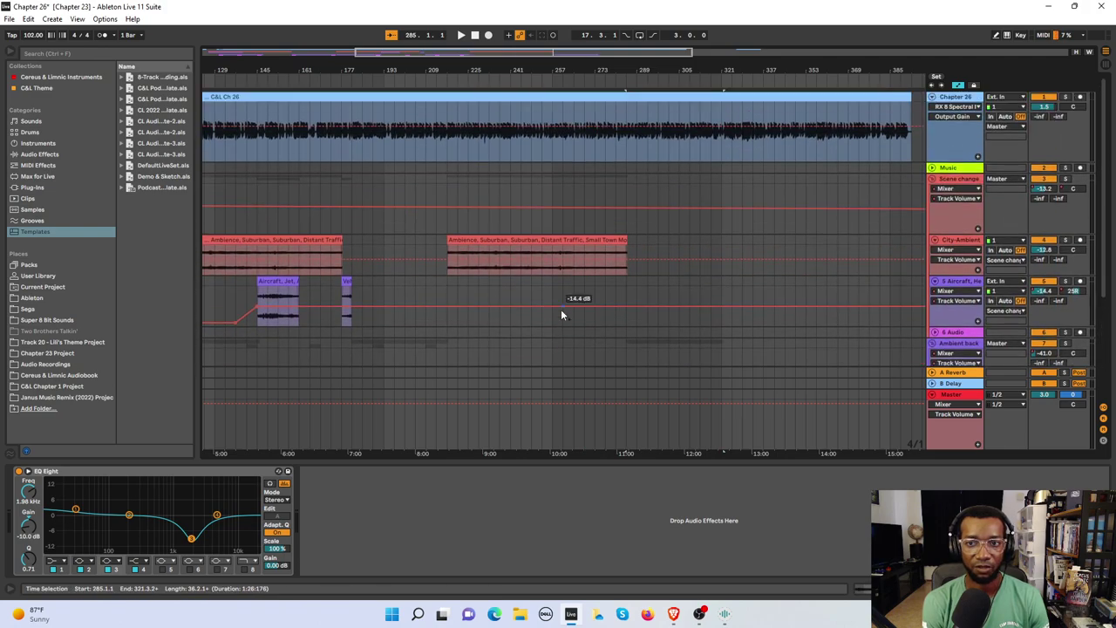
scroll(560, 310, "down", 3)
left_click(612, 181)
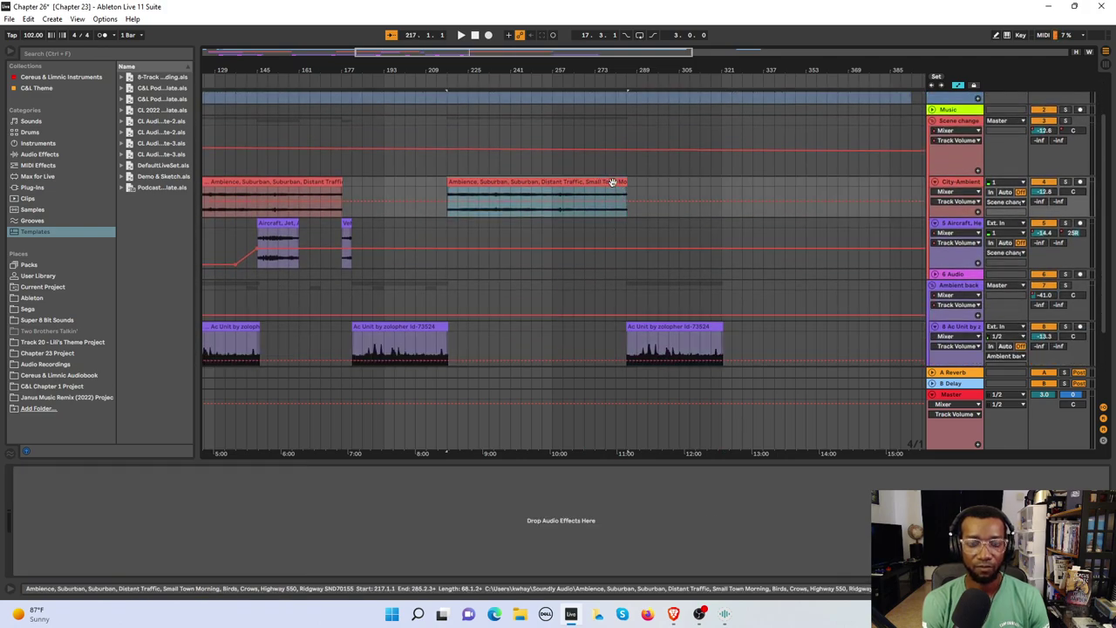
key("ctrl+d")
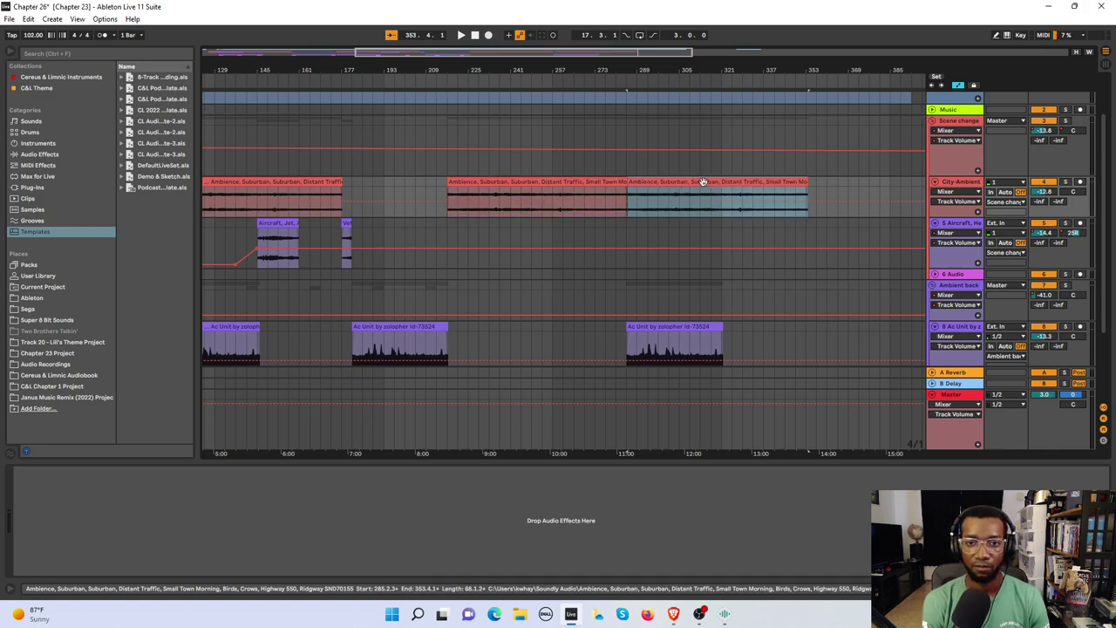
left_click_drag(703, 181, 800, 196)
scroll(711, 298, "down", 1)
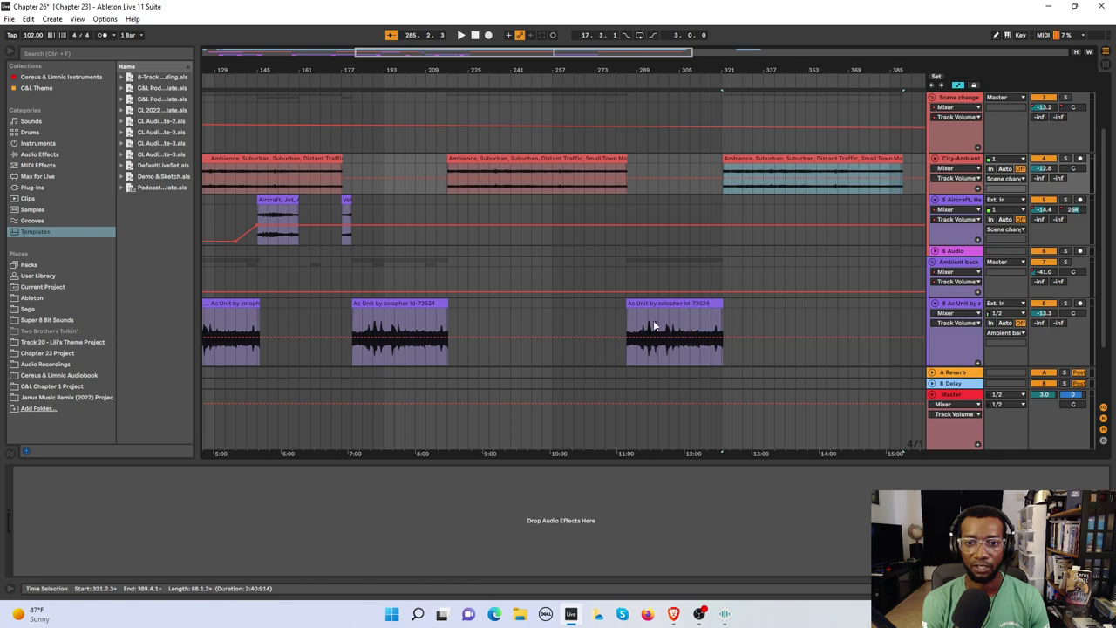
scroll(330, 308, "down", 3)
left_click(432, 291)
Paste Machines hum copies at bar 237, the next interval, and bar 285.
left_click(432, 295)
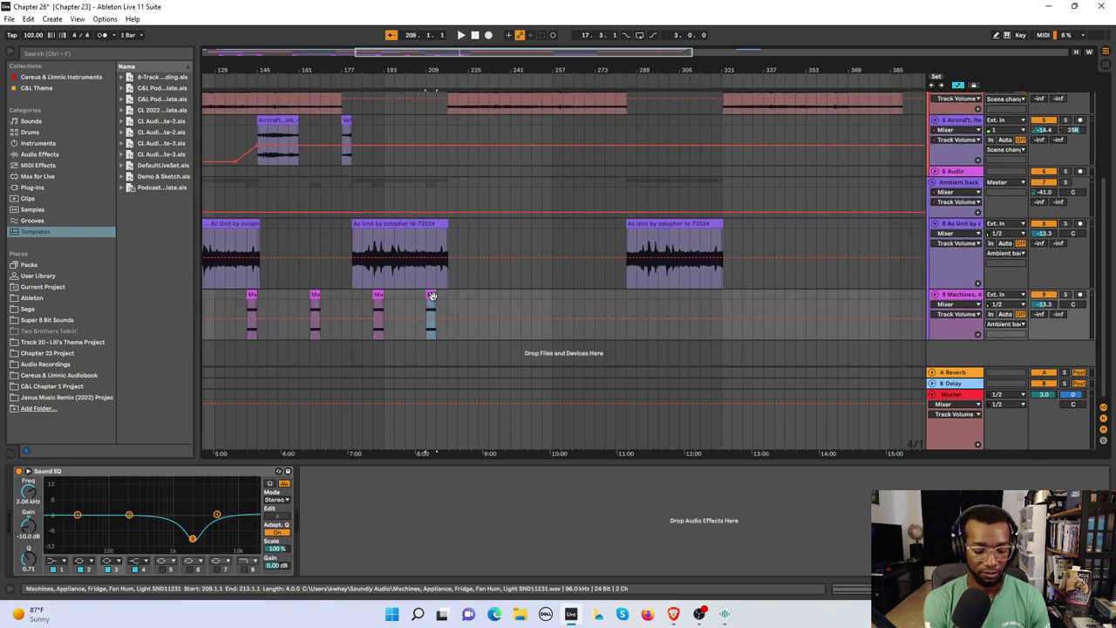
left_click(502, 307)
key("ctrl+v")
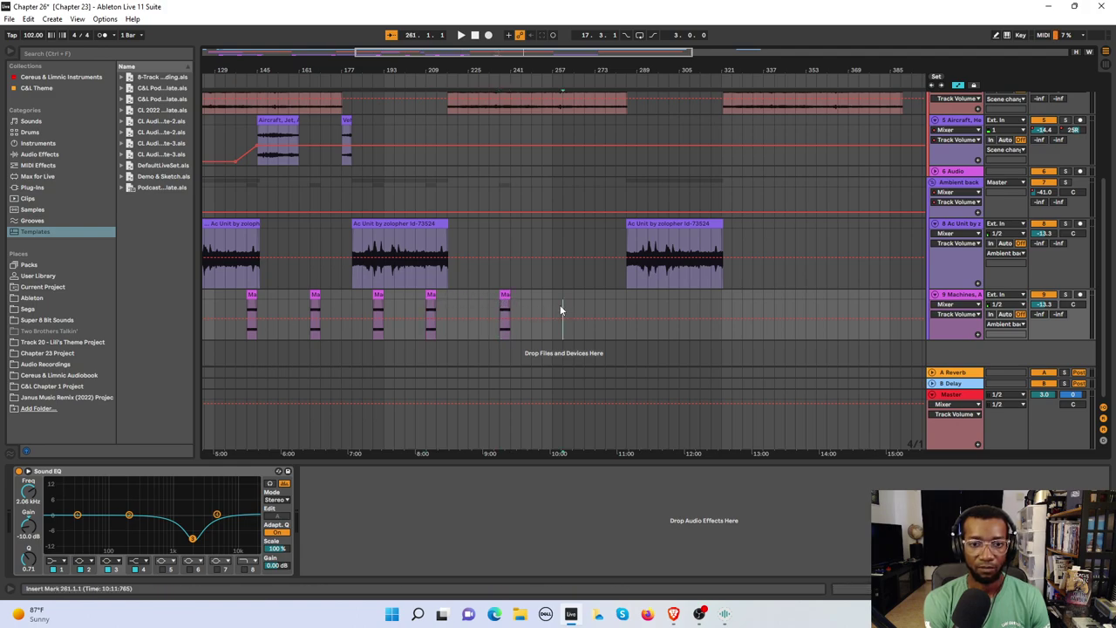
left_click(562, 307)
key("ctrl+v")
left_click(630, 307)
key("ctrl+v")
Continue pasting Machines hum copies from bar 309 through bar 377.
left_click(686, 301)
key("ctrl+v")
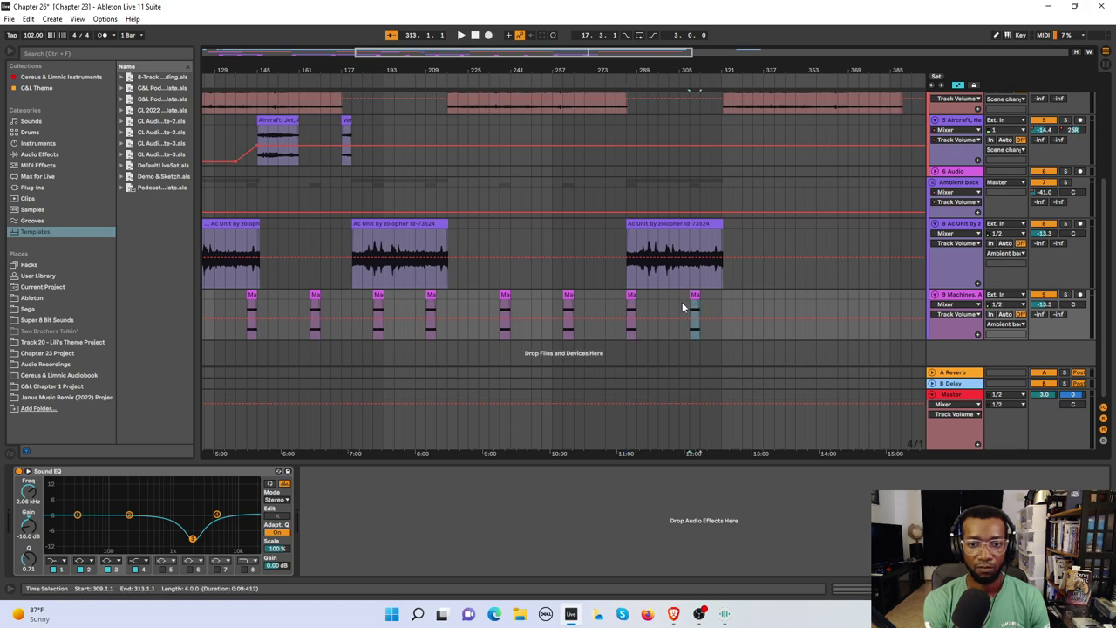
left_click(766, 304)
key("ctrl+v")
left_click(831, 304)
key("ctrl+v")
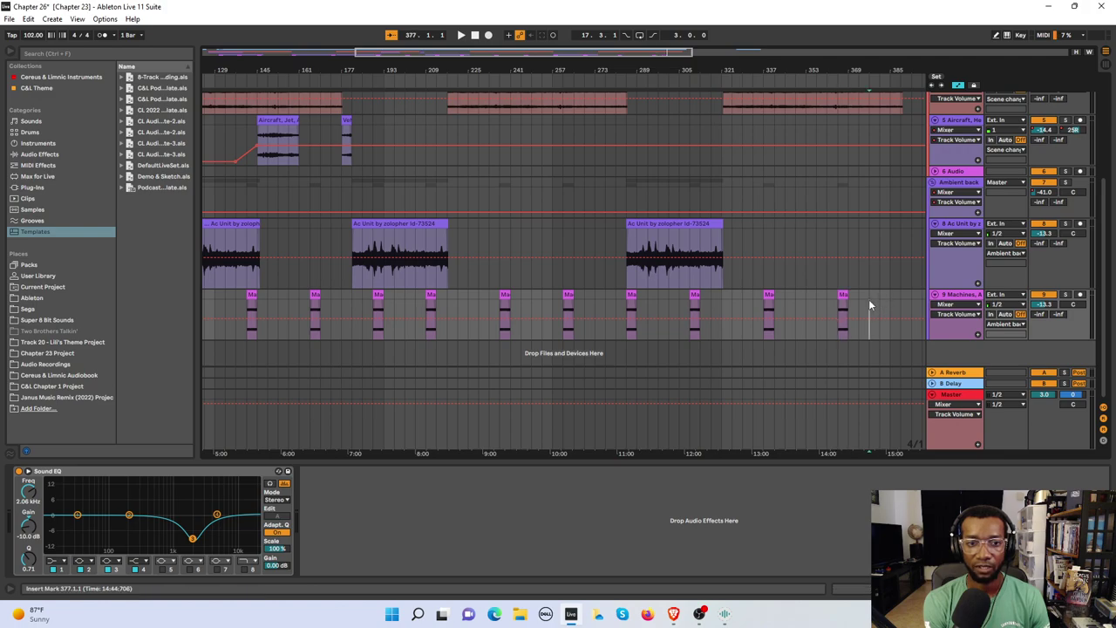
key("ctrl+v")
scroll(414, 293, "up", 2)
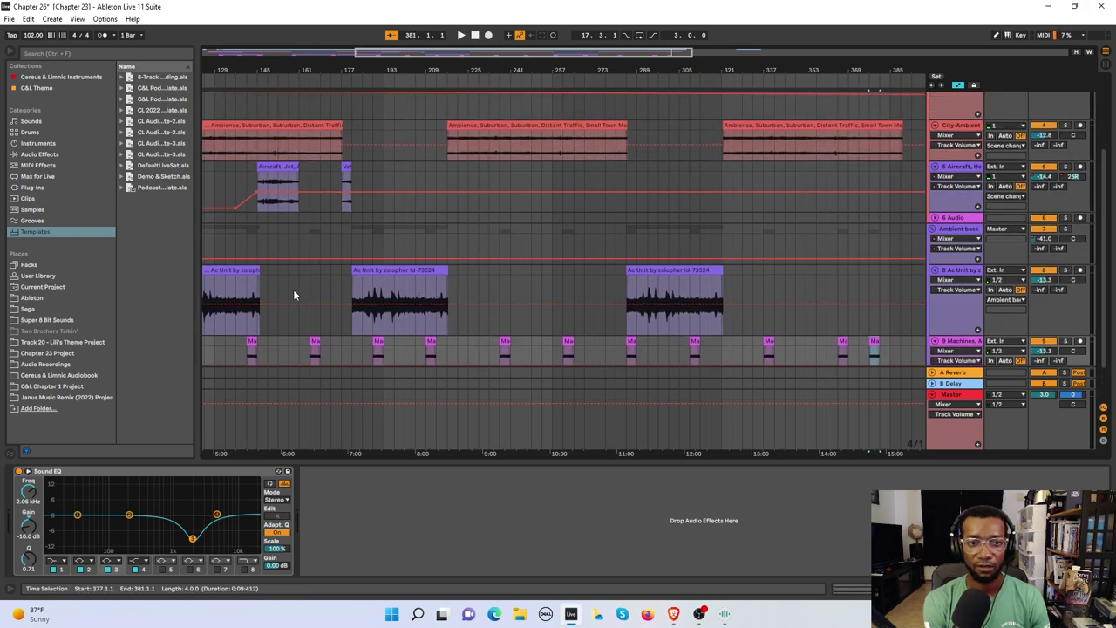
left_click(279, 167)
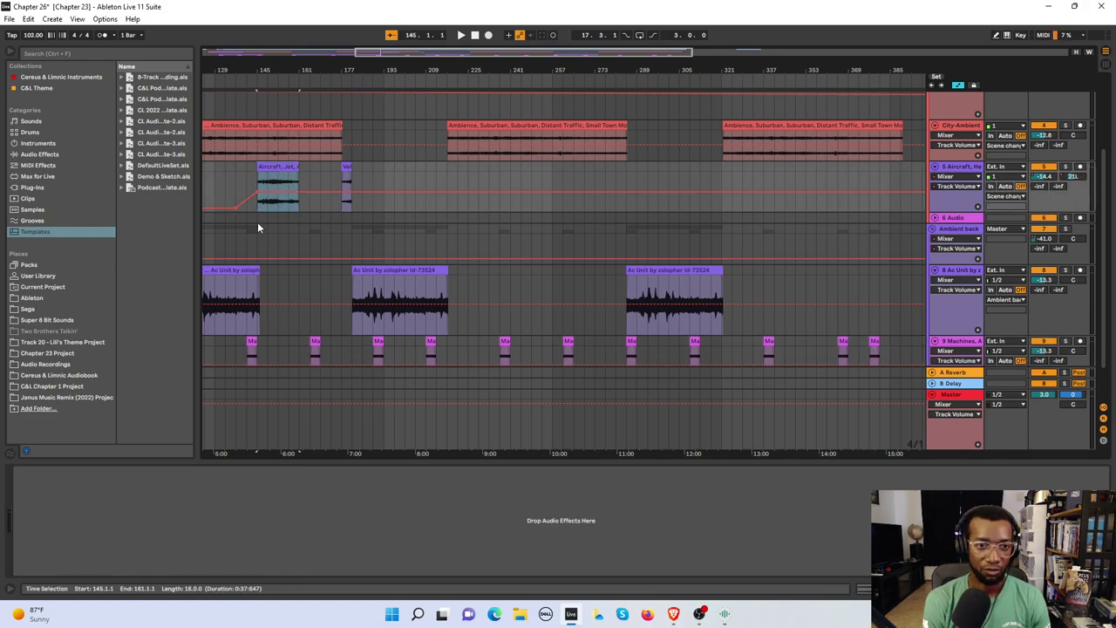
Copy the first helicopter clip and paste it at bar 233 on the Aircraft track.
scroll(247, 190, "down", 2)
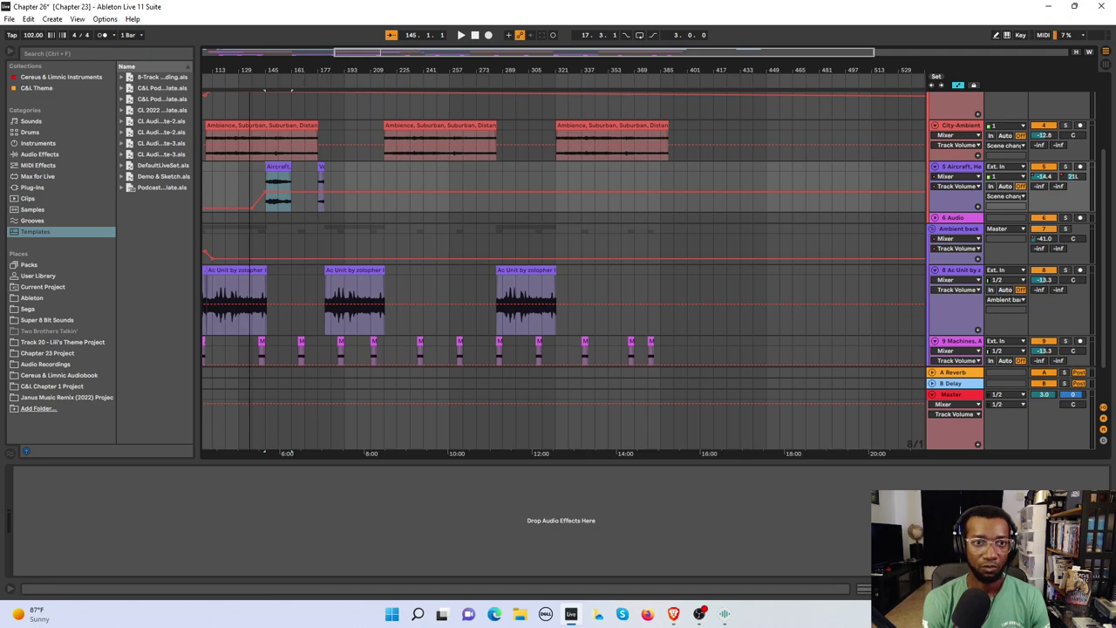
left_click_drag(370, 59, 488, 99)
left_click(235, 166)
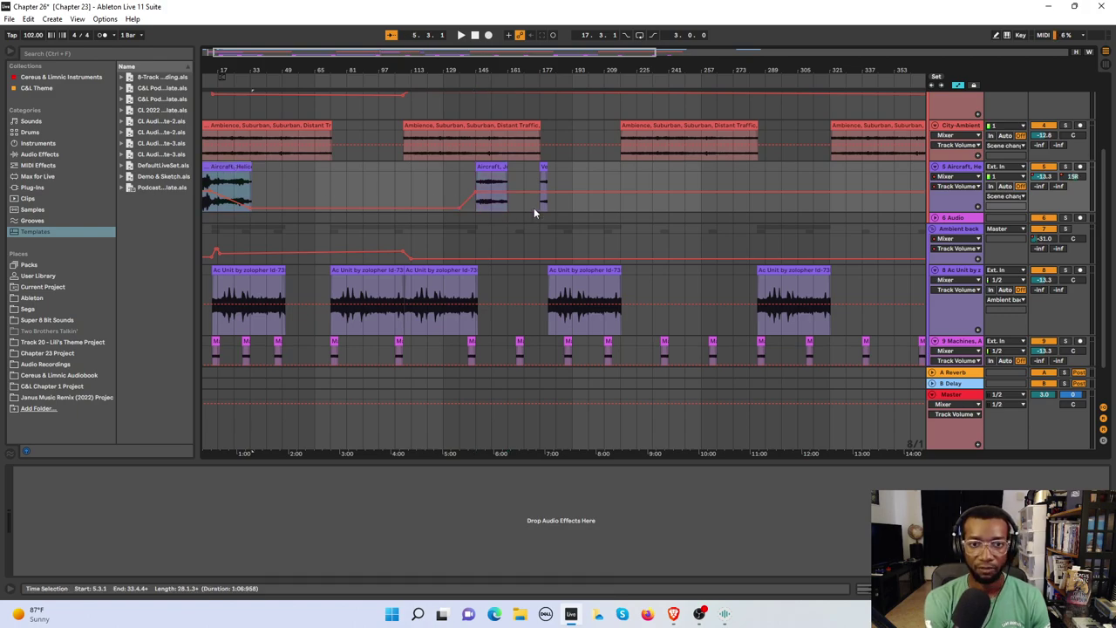
left_click(652, 181)
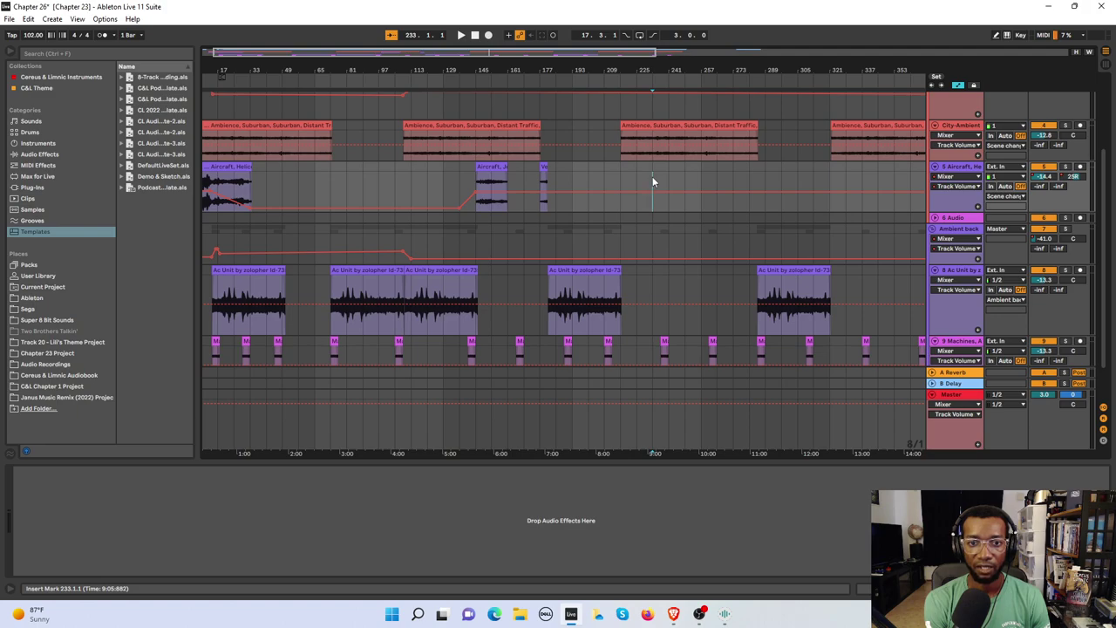
key("ctrl+v")
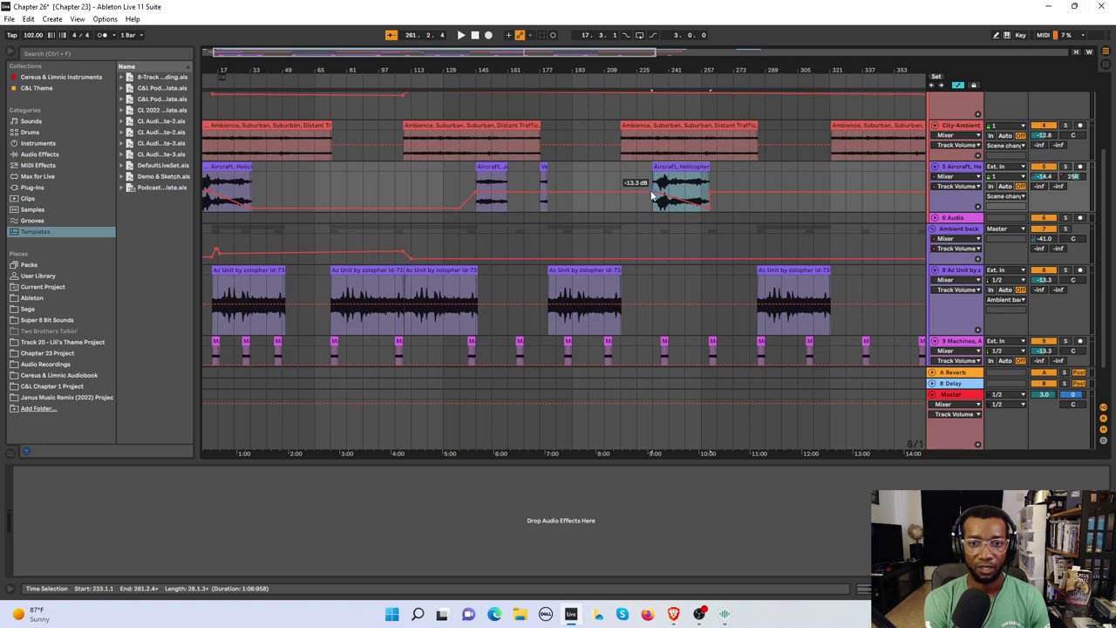
Lower the new helicopter clip's volume envelope slightly and audition it from bar 233.
left_click_drag(651, 196, 659, 202)
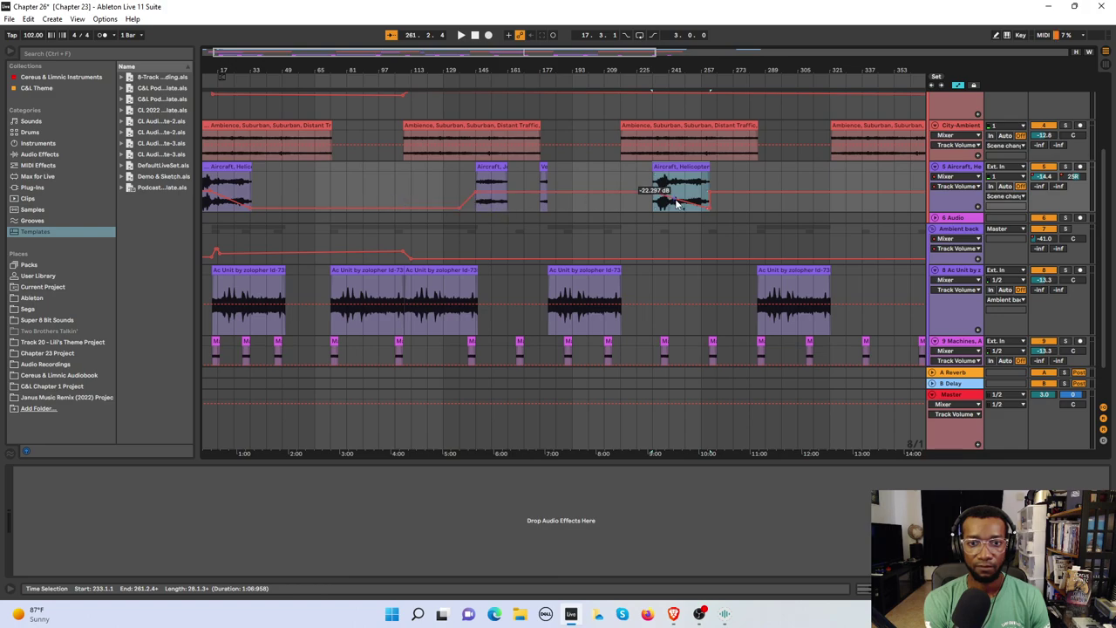
left_click(642, 163)
key("space")
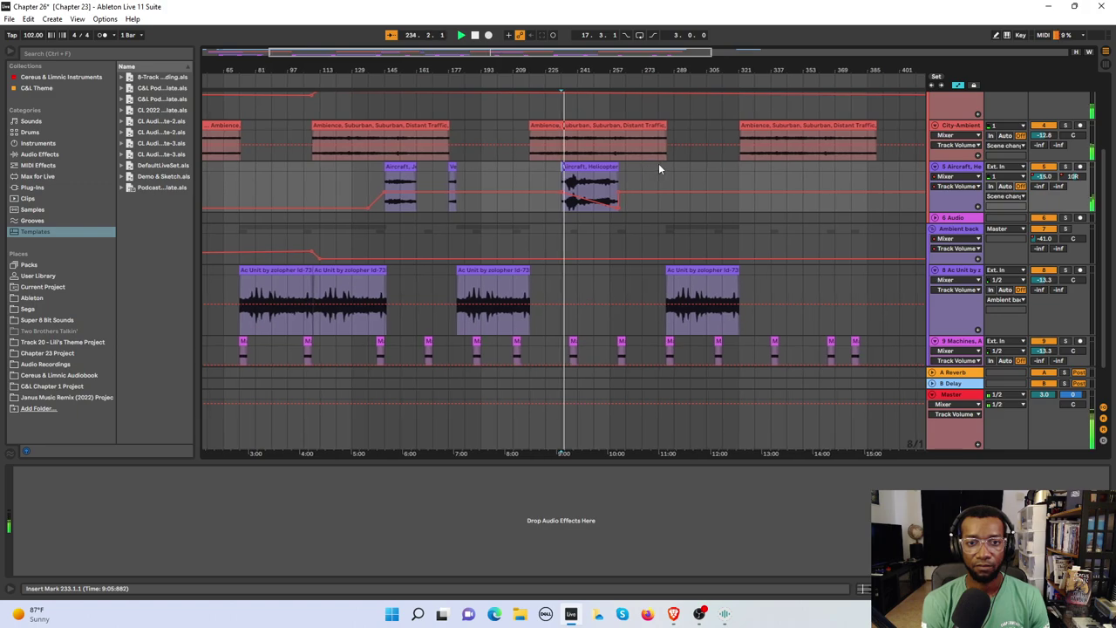
mouse_move(614, 210)
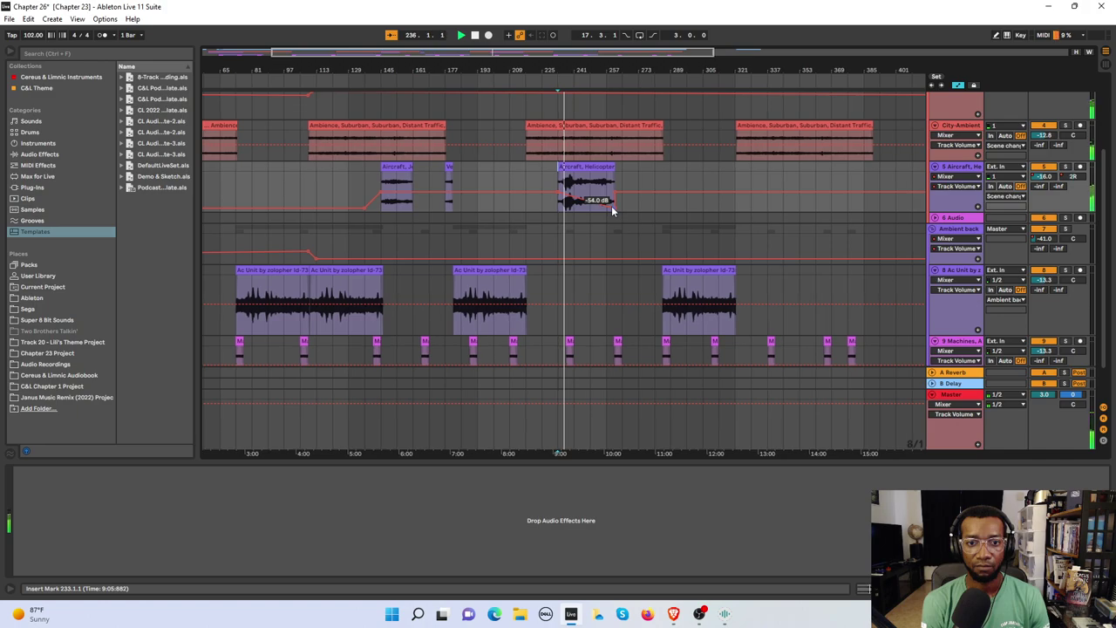
key("space")
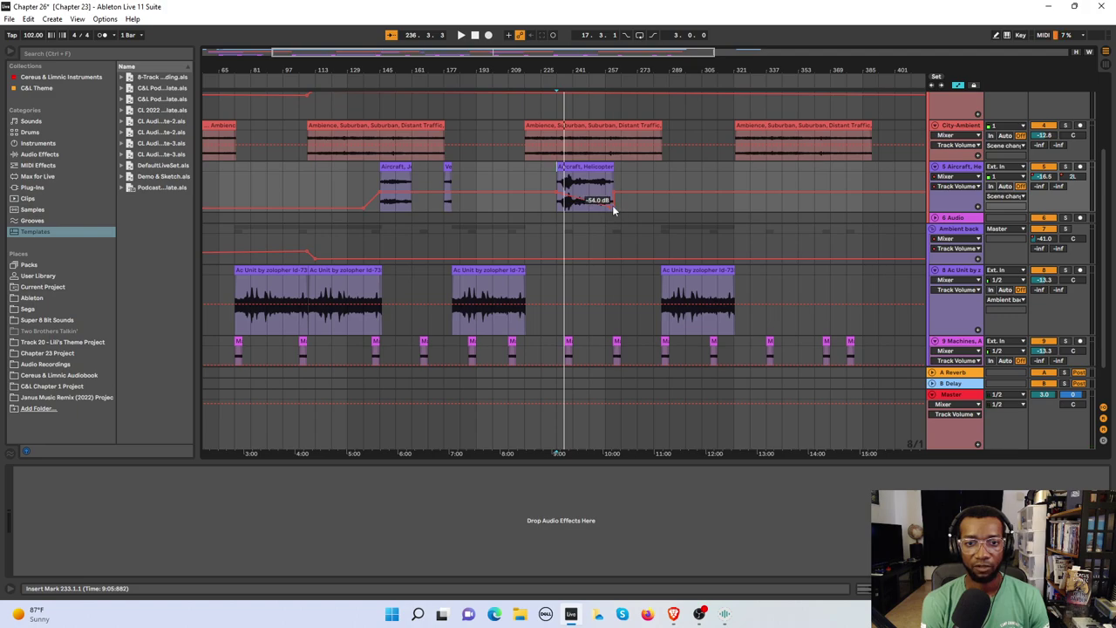
Audition the helicopter pass from bar 241, then show Aircraft panning and push it right.
key("space")
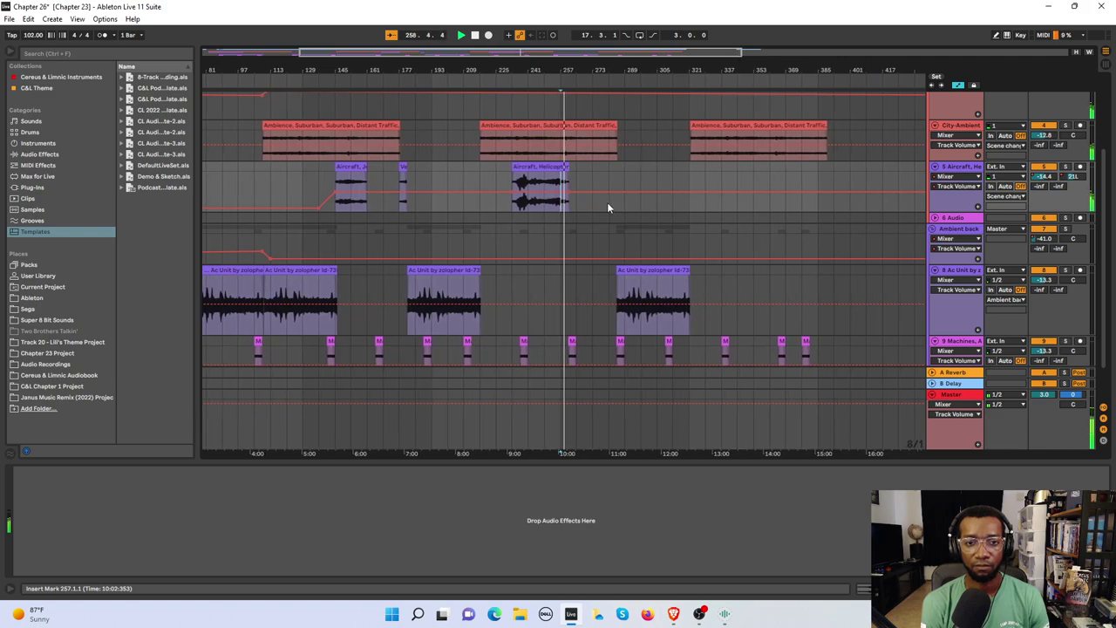
left_click(537, 185)
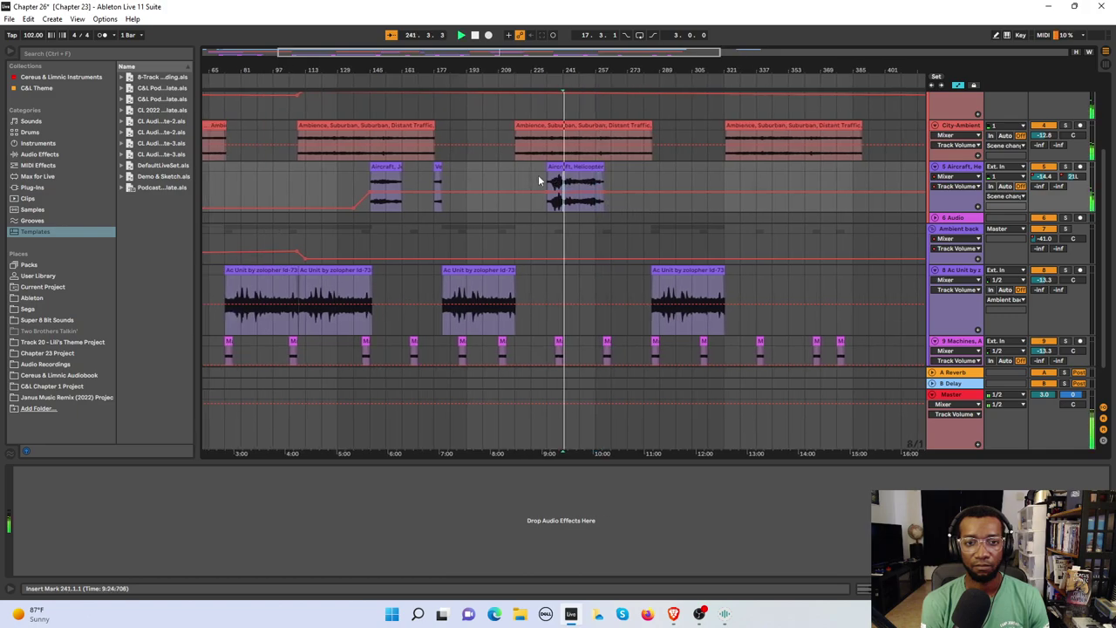
key("space")
left_click(978, 187)
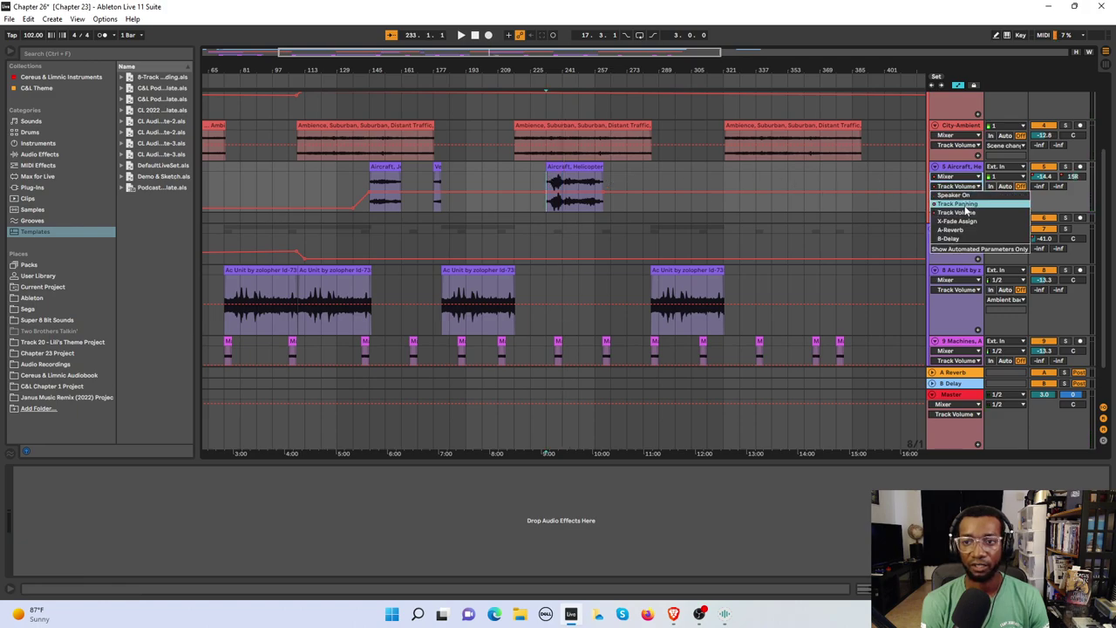
left_click(957, 203)
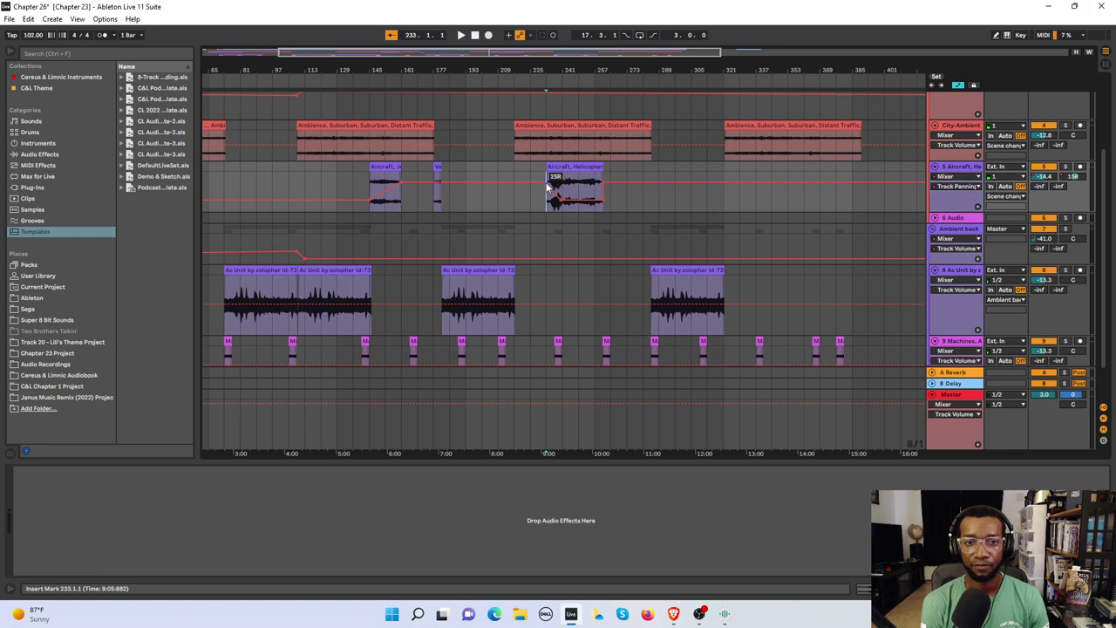
left_click_drag(548, 188, 547, 186)
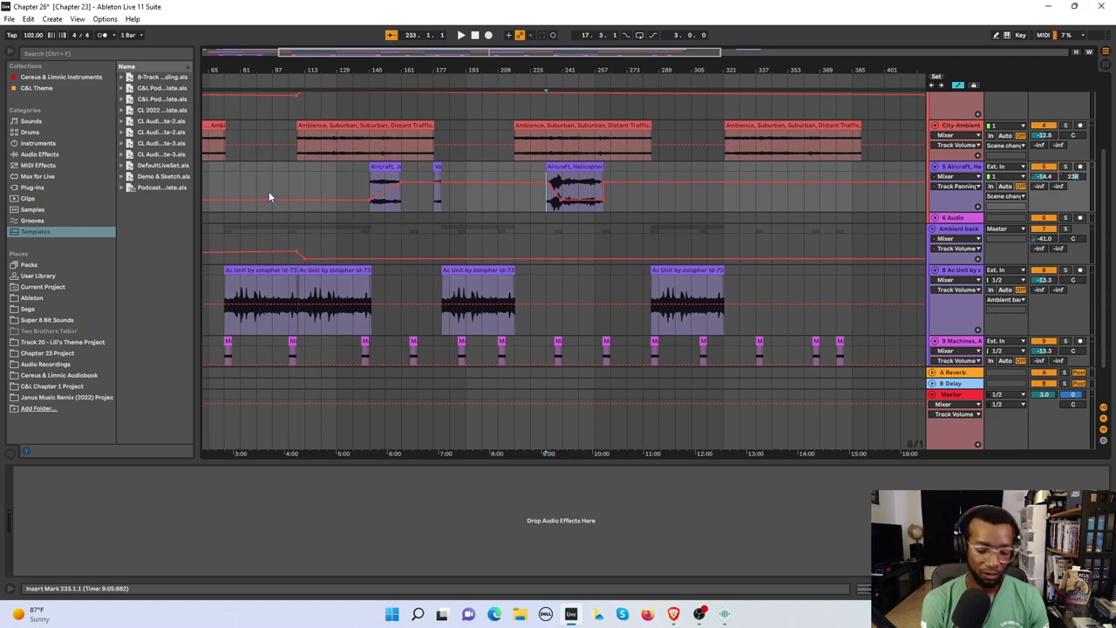
Delete the stray pan breakpoint, pull the end toward centre, push the start right, and play.
key("minus")
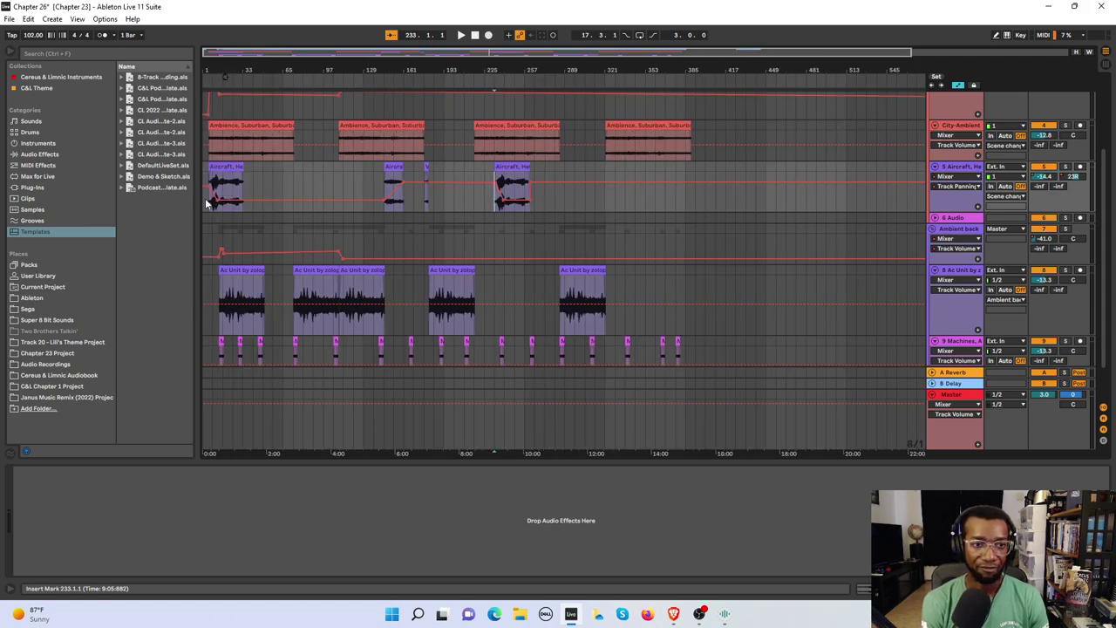
key("plus")
key("plus")
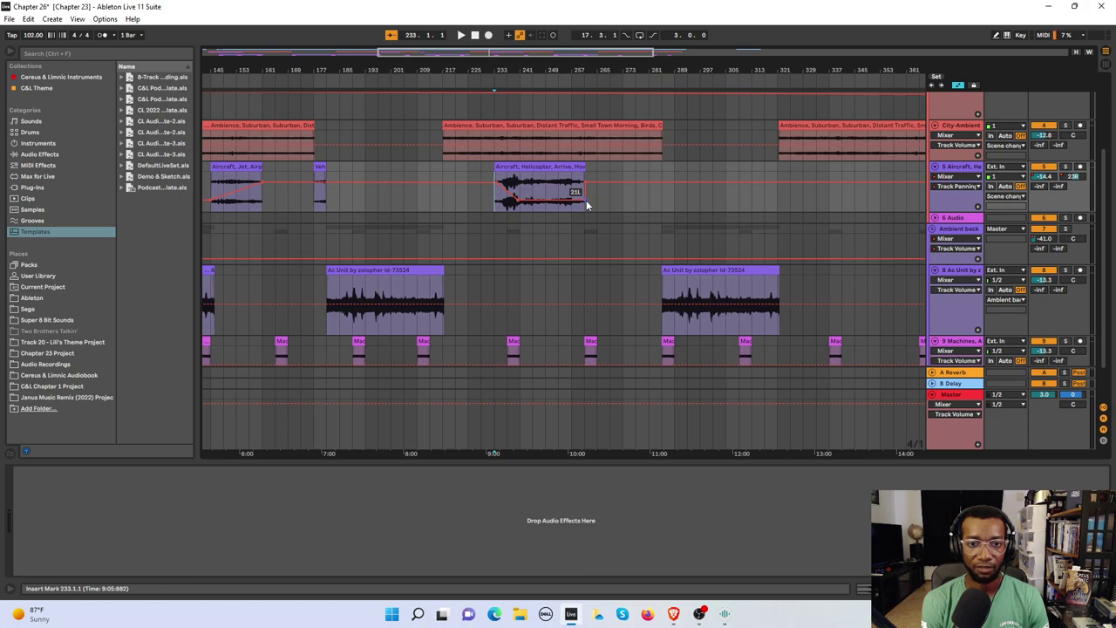
key("ctrl+z")
left_click(516, 202)
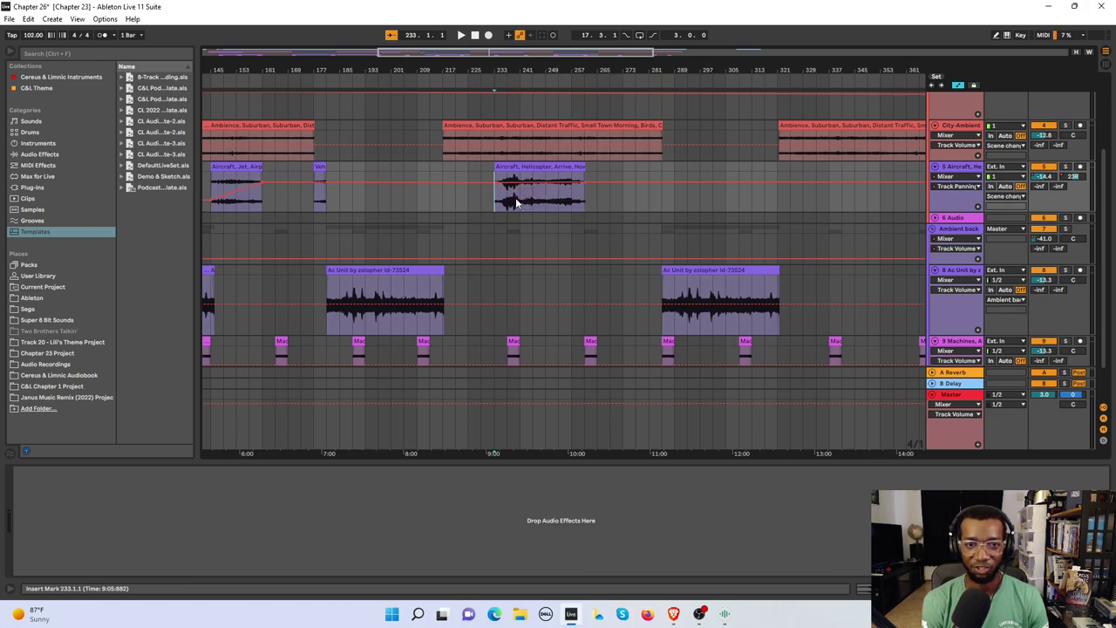
left_click_drag(583, 179, 582, 194)
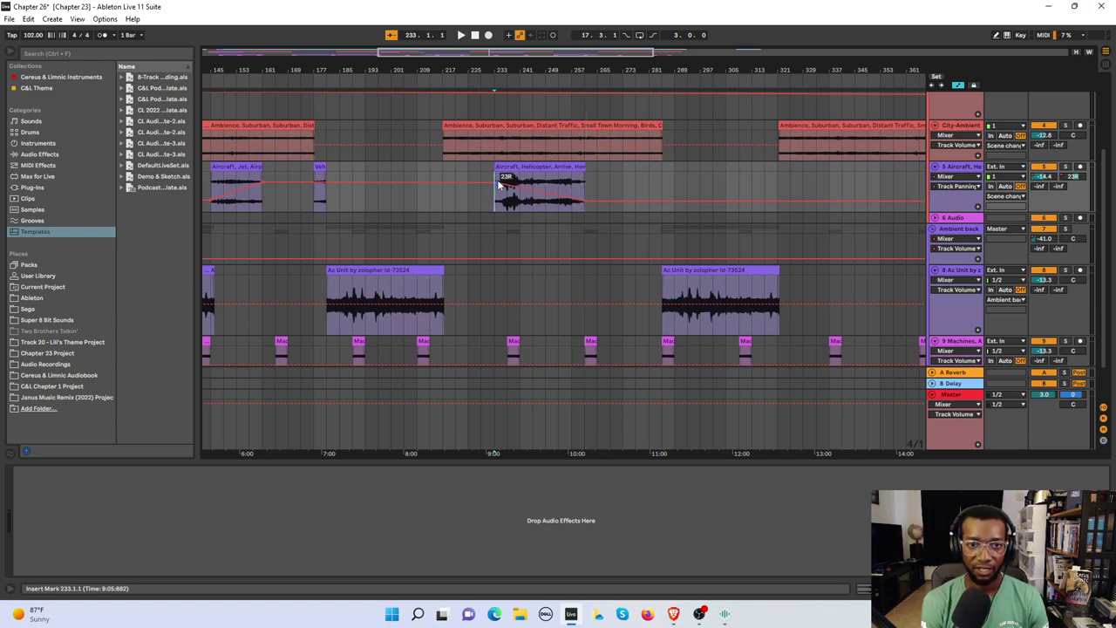
left_click_drag(495, 180, 495, 177)
key("space")
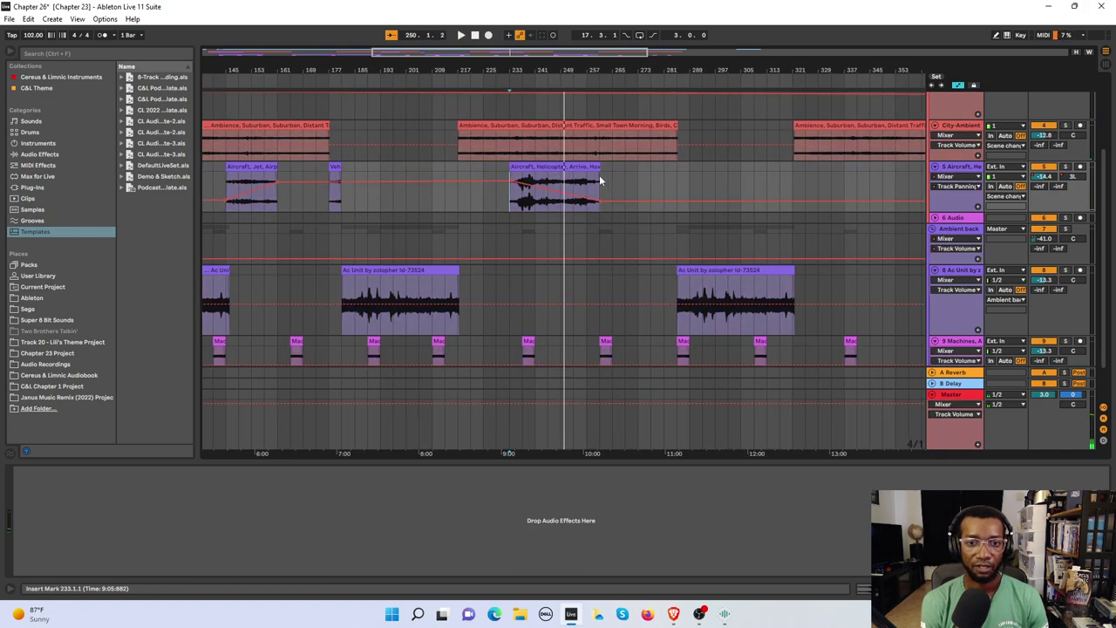
Trim the bar-233 helicopter clip so it ends at 249.2.4.
left_click(597, 170)
left_click_drag(597, 170, 563, 200)
left_click(558, 197)
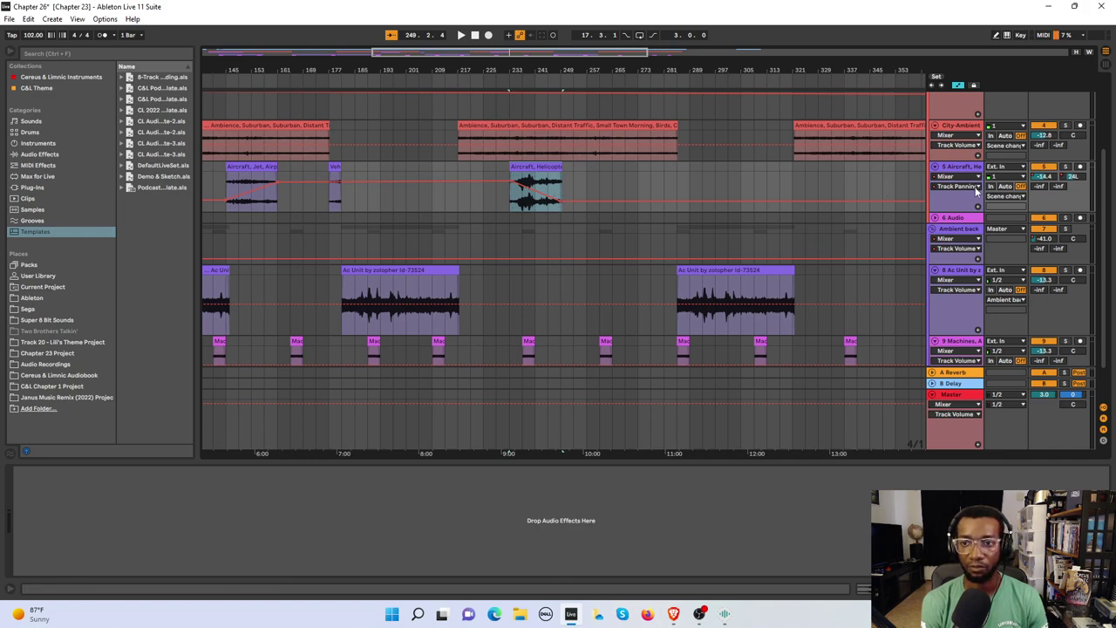
Switch to Track Volume and lower the helicopter pass to about -14.4 dB.
left_click(972, 187)
left_click(957, 204)
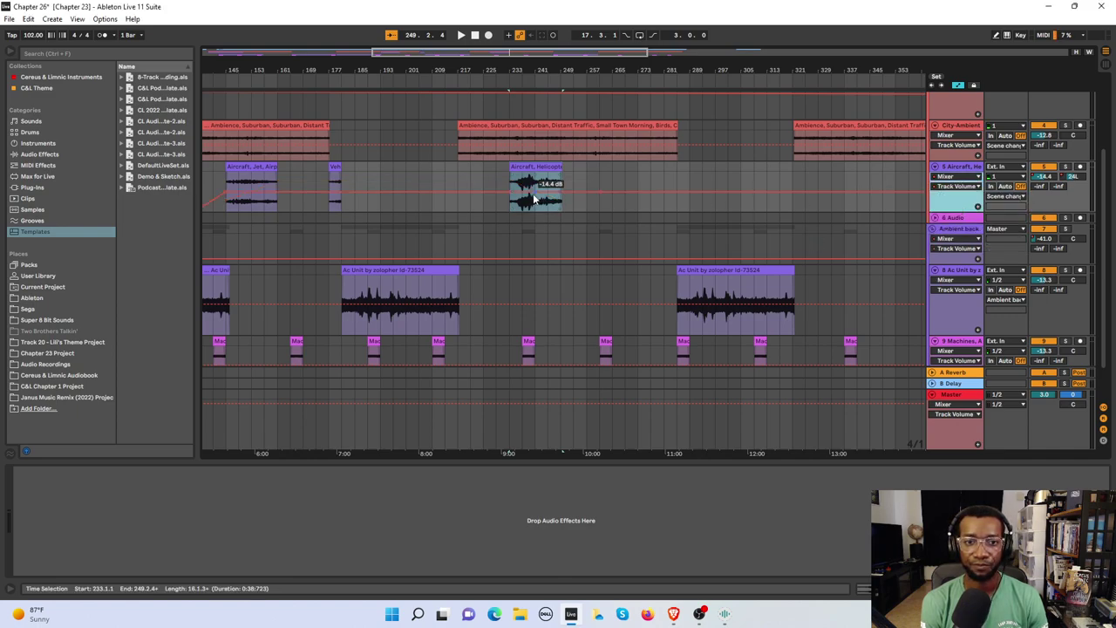
left_click_drag(533, 198, 534, 205)
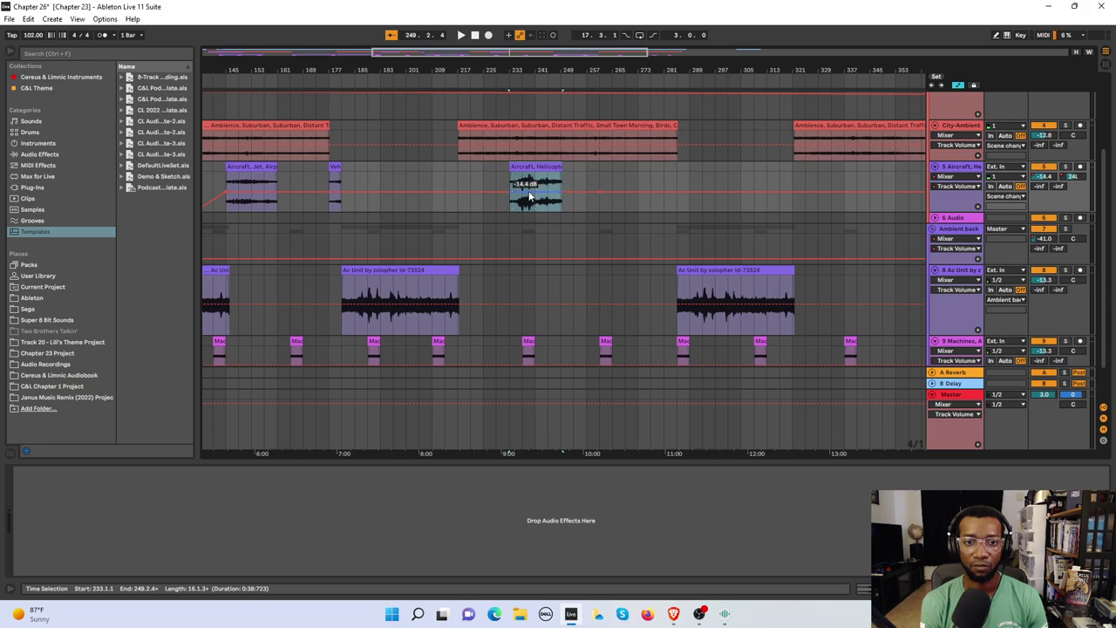
left_click_drag(528, 197, 528, 203)
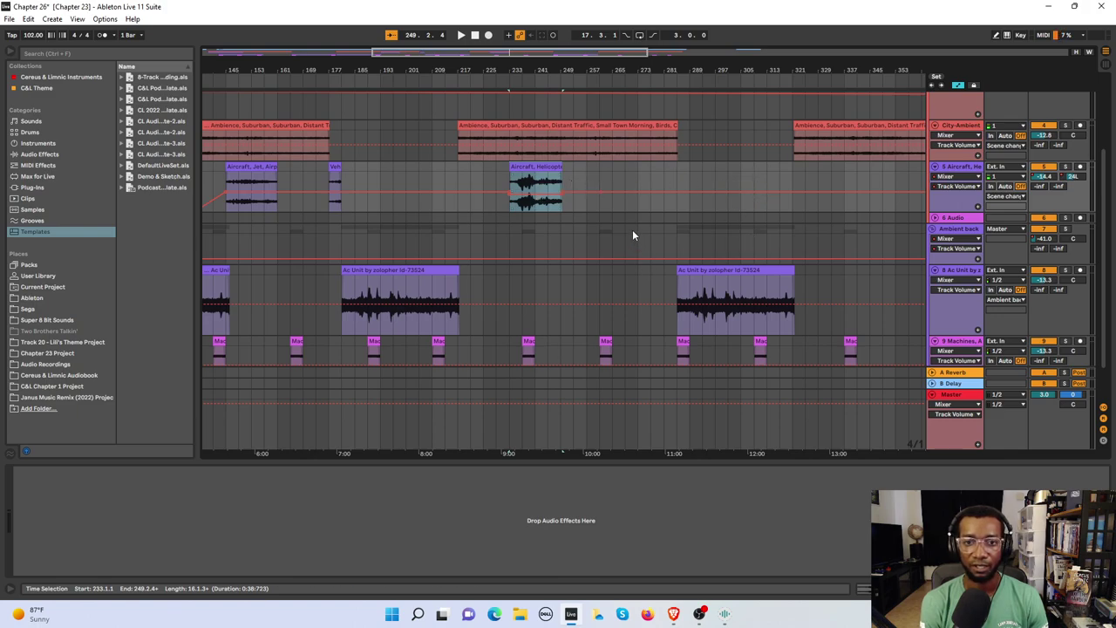
Copy the distant jet flyover clip from bar 145 and paste it at bar 297.
scroll(632, 229, "down", 2)
scroll(632, 229, "up", 3)
key("minus")
key("minus")
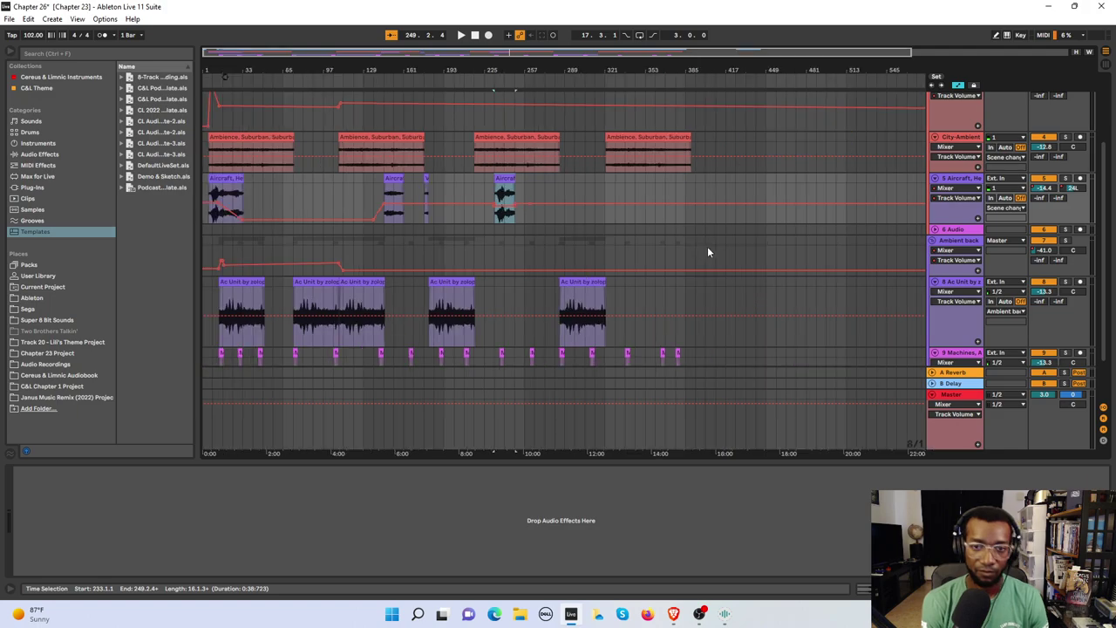
left_click(393, 179)
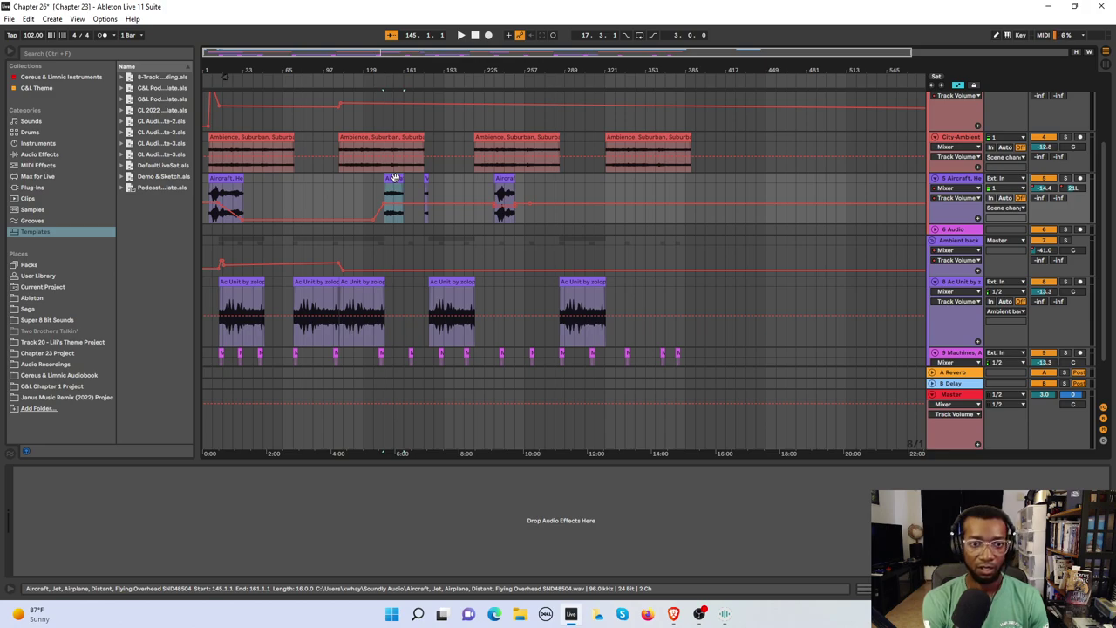
left_click(575, 185)
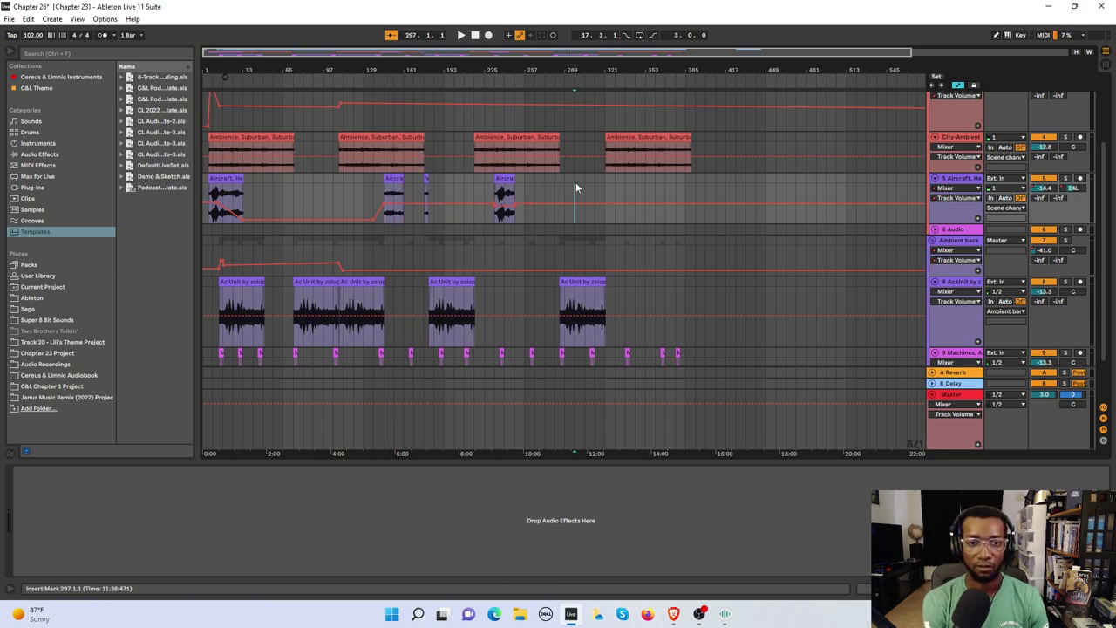
key("ctrl+v")
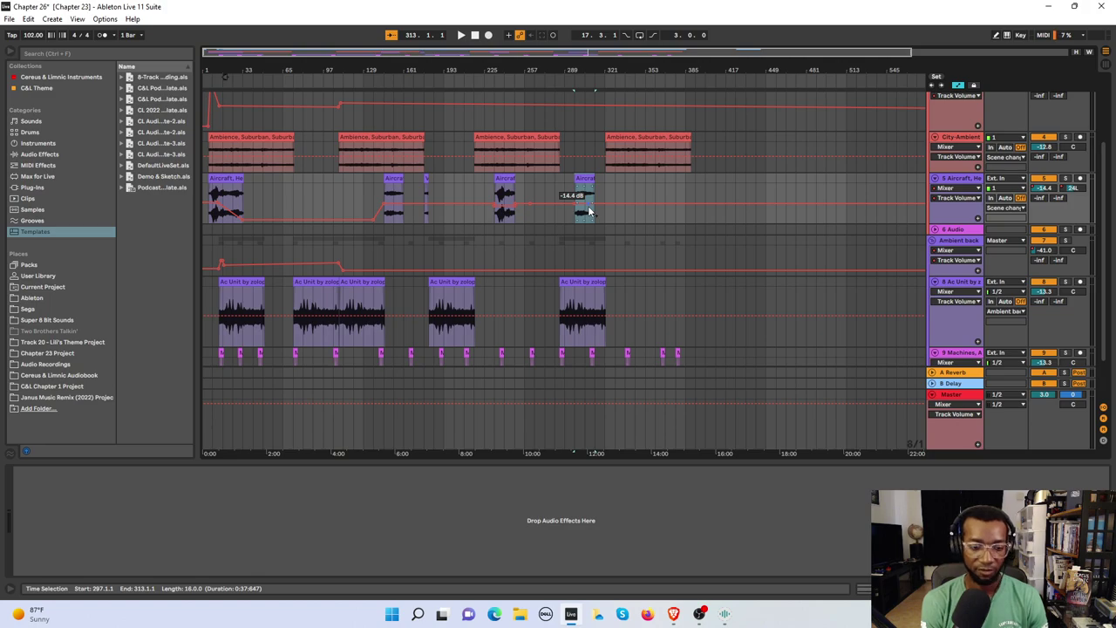
Show the Aircraft track's panning automation and drag the new clip's 25R point earlier.
key("a")
key("a")
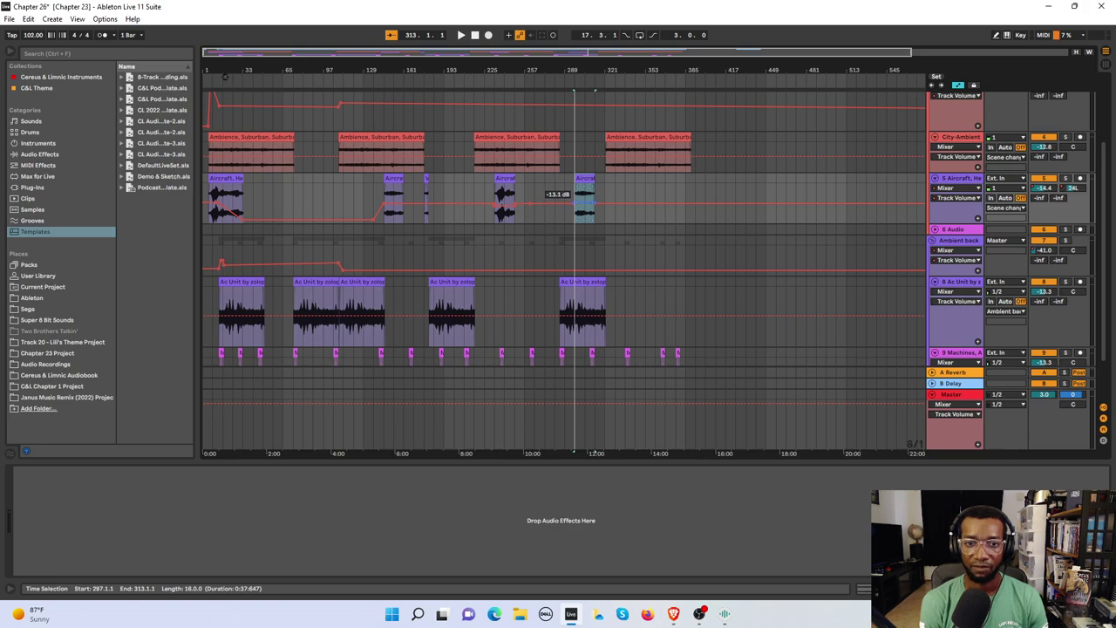
left_click(978, 197)
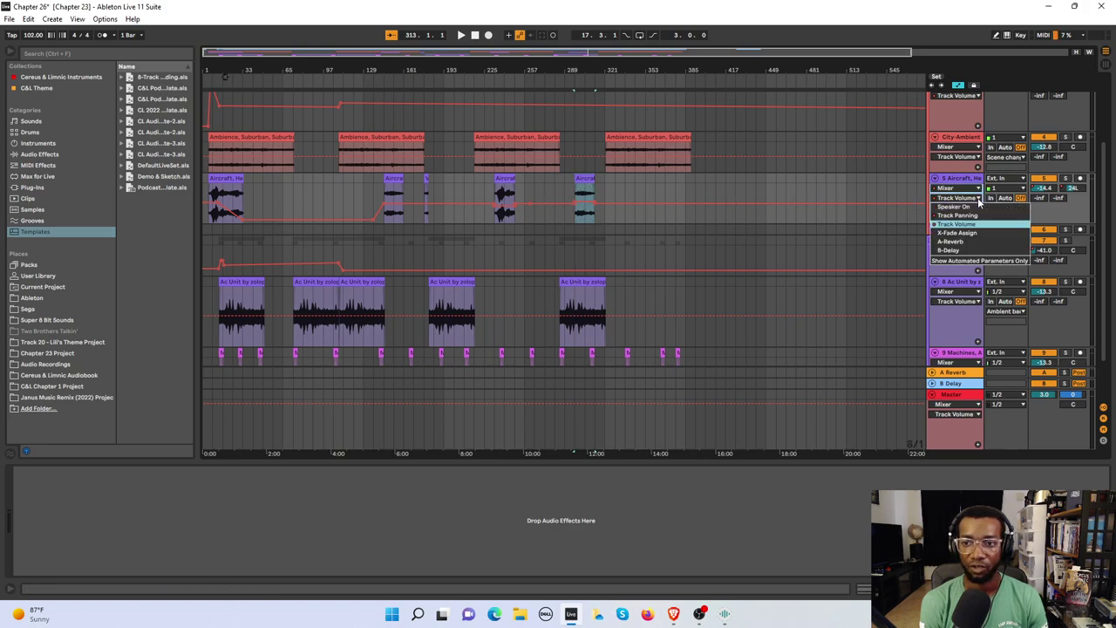
left_click(947, 218)
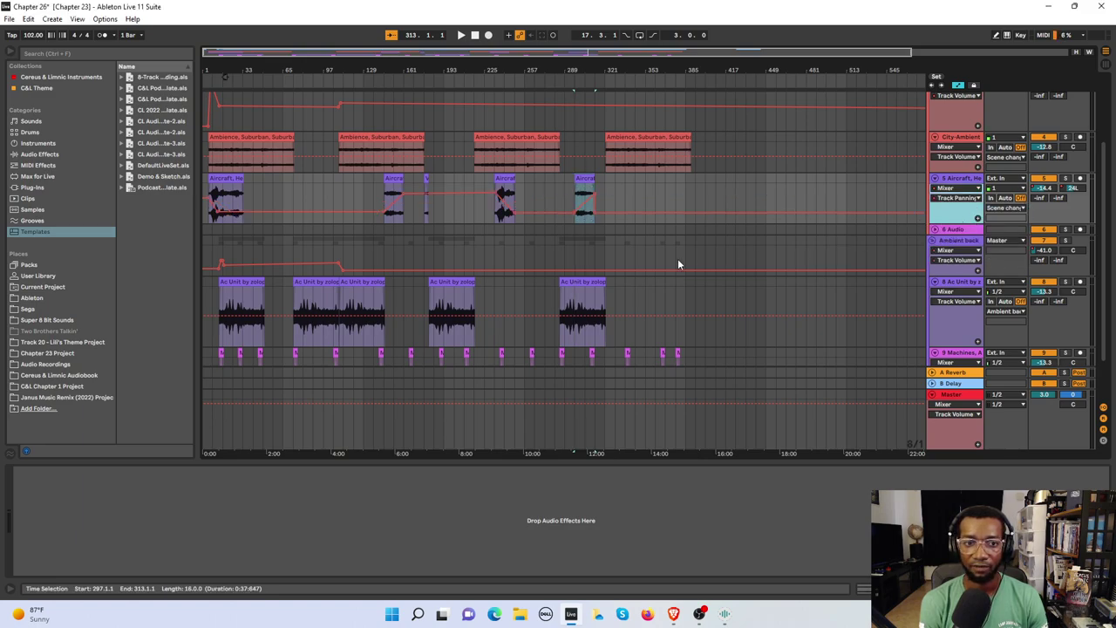
left_click(586, 203)
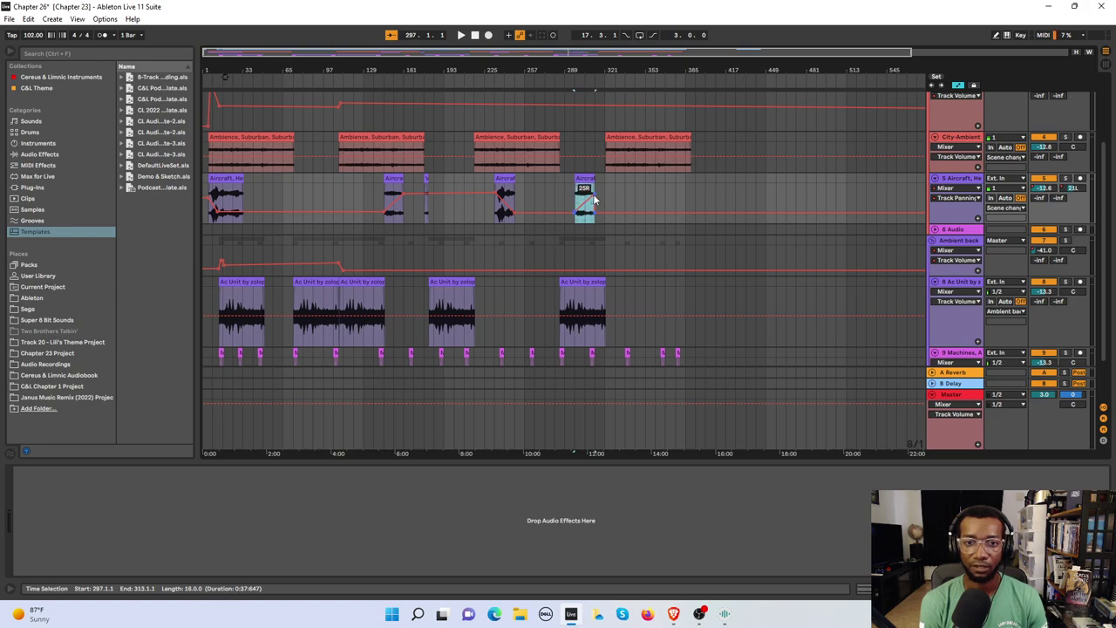
left_click_drag(593, 197, 593, 199)
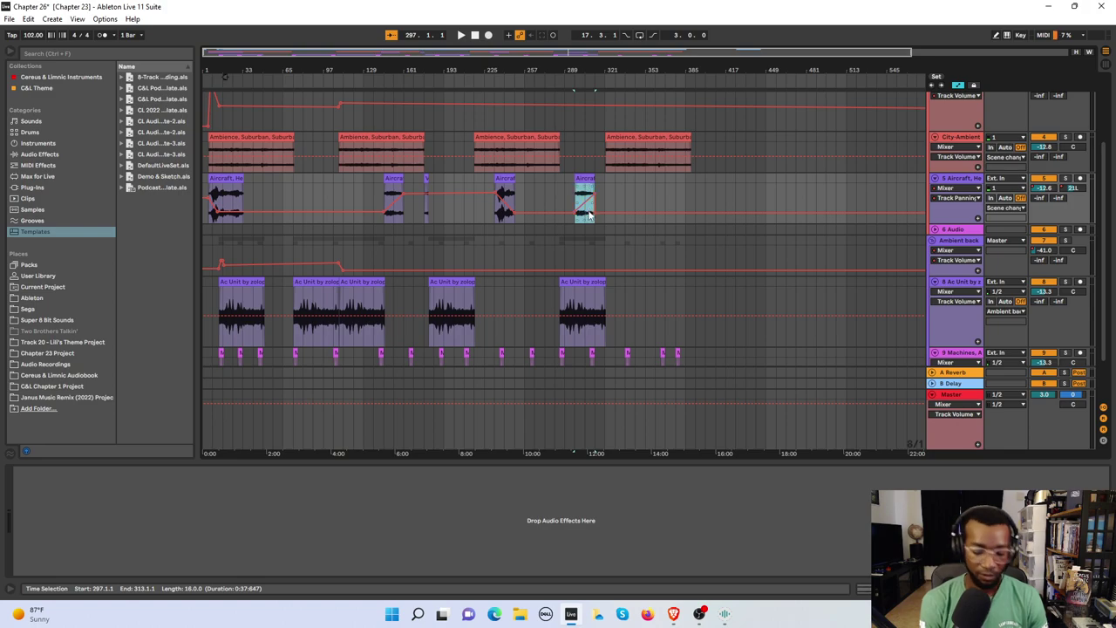
Drag the bar-297 jet clip's start and end pan points so it runs from about 28R to 24R.
scroll(587, 212, "up", 5)
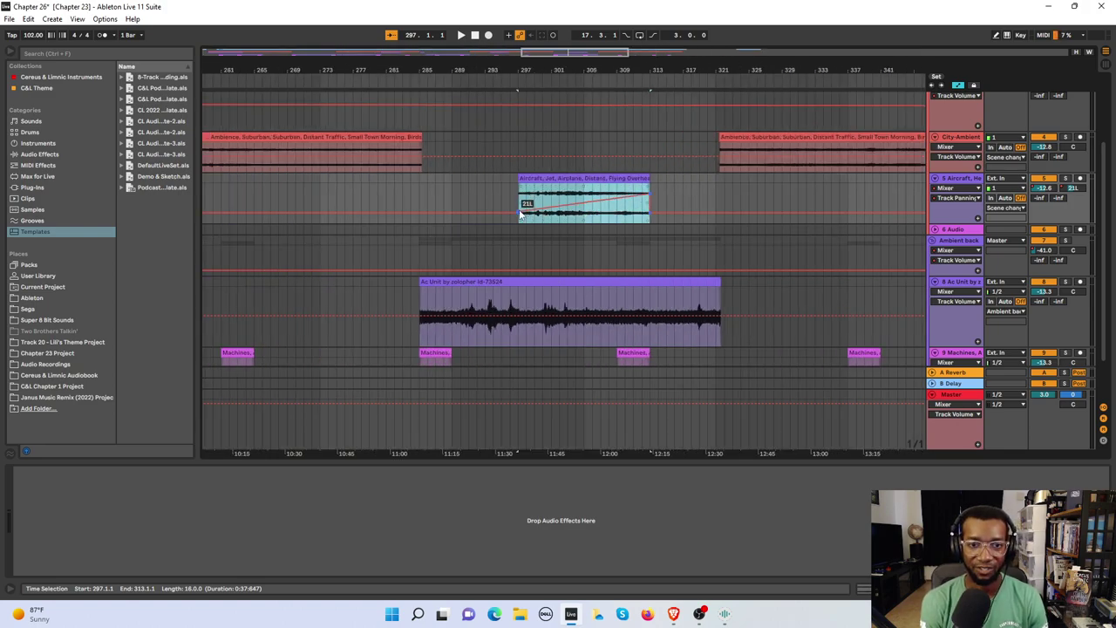
left_click_drag(522, 216, 522, 215)
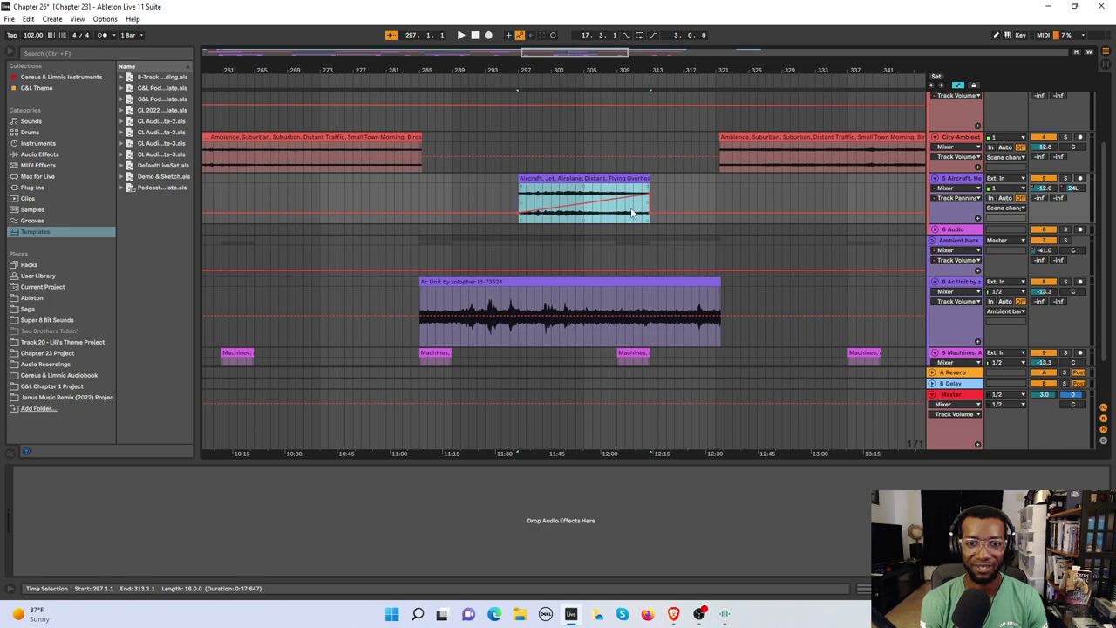
left_click_drag(648, 186, 649, 206)
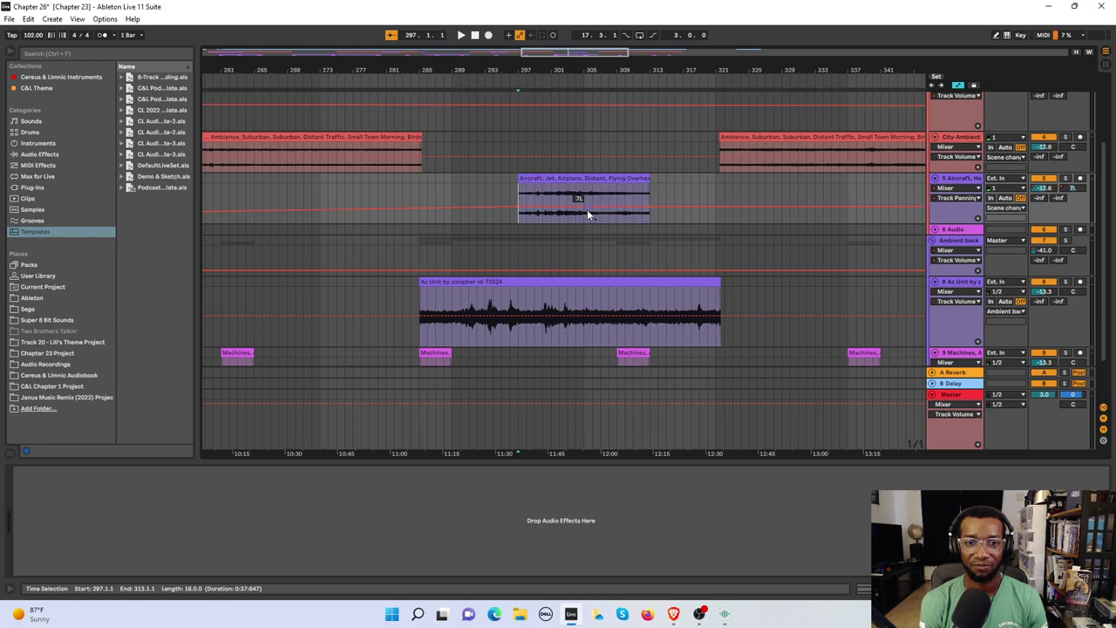
left_click_drag(518, 211, 519, 192)
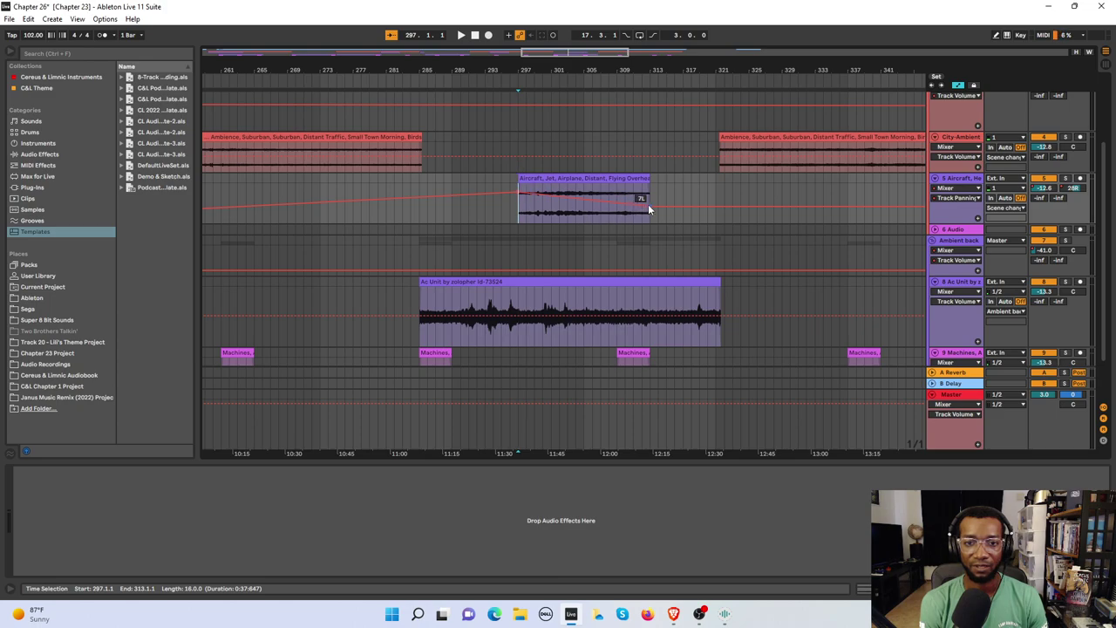
left_click_drag(649, 207, 649, 194)
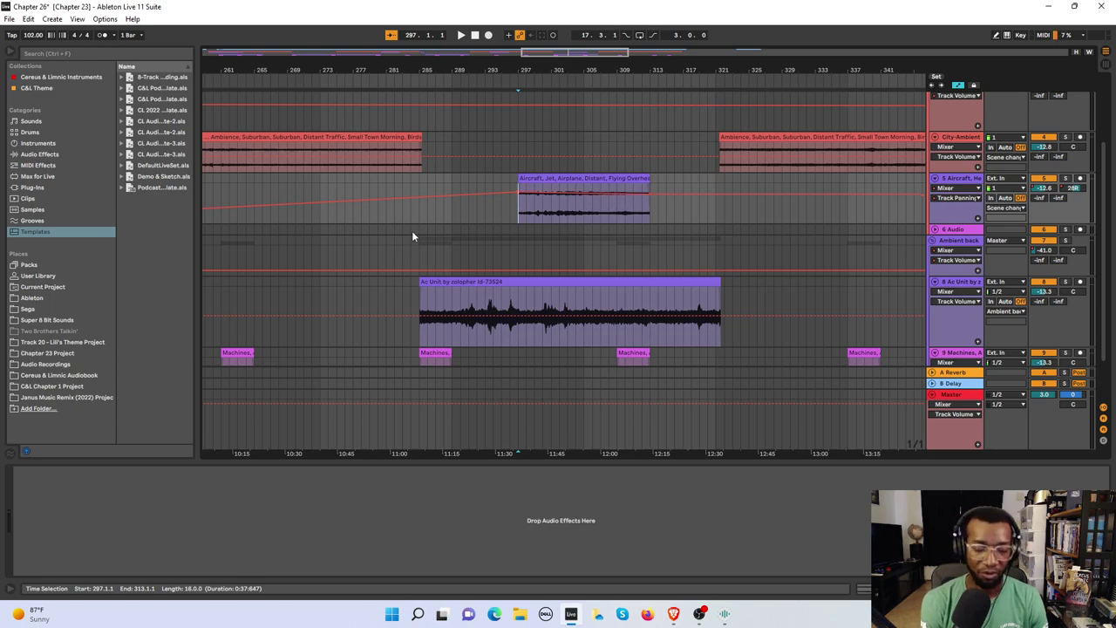
key("minus")
key("minus")
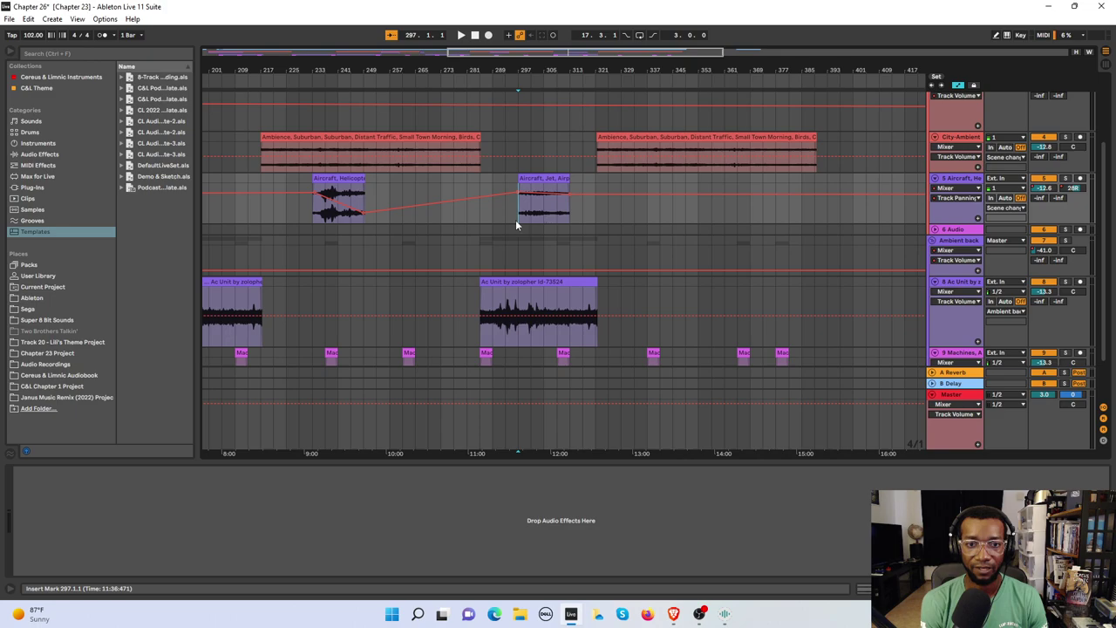
Raise the Ambient back track volume from -41.0 dB to about -30.9 dB, playing back around the jet pass.
key("space")
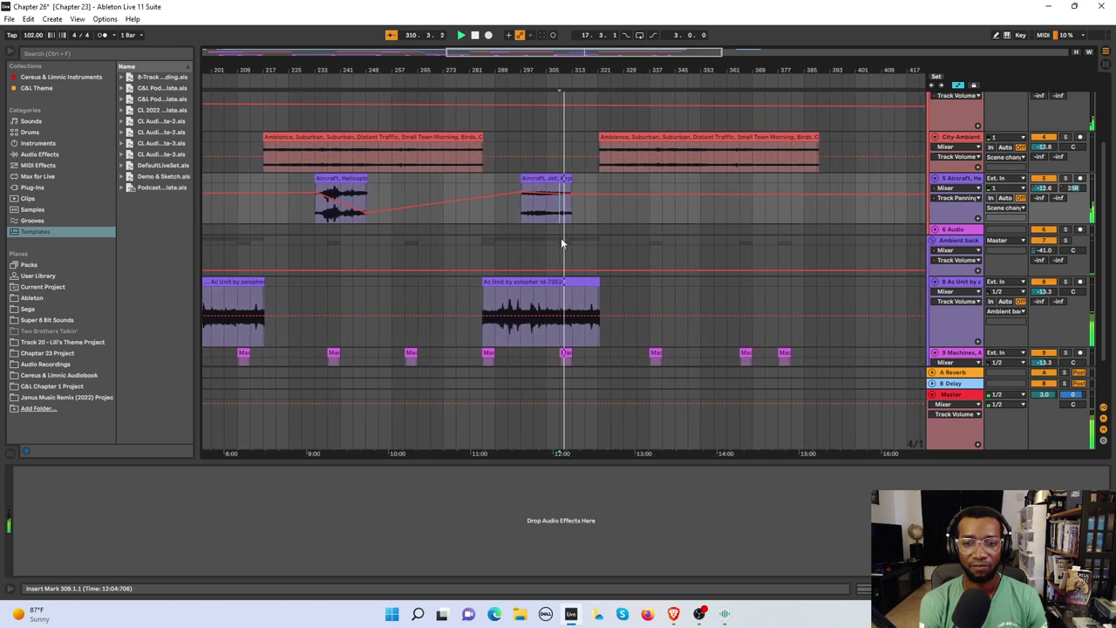
left_click(527, 275)
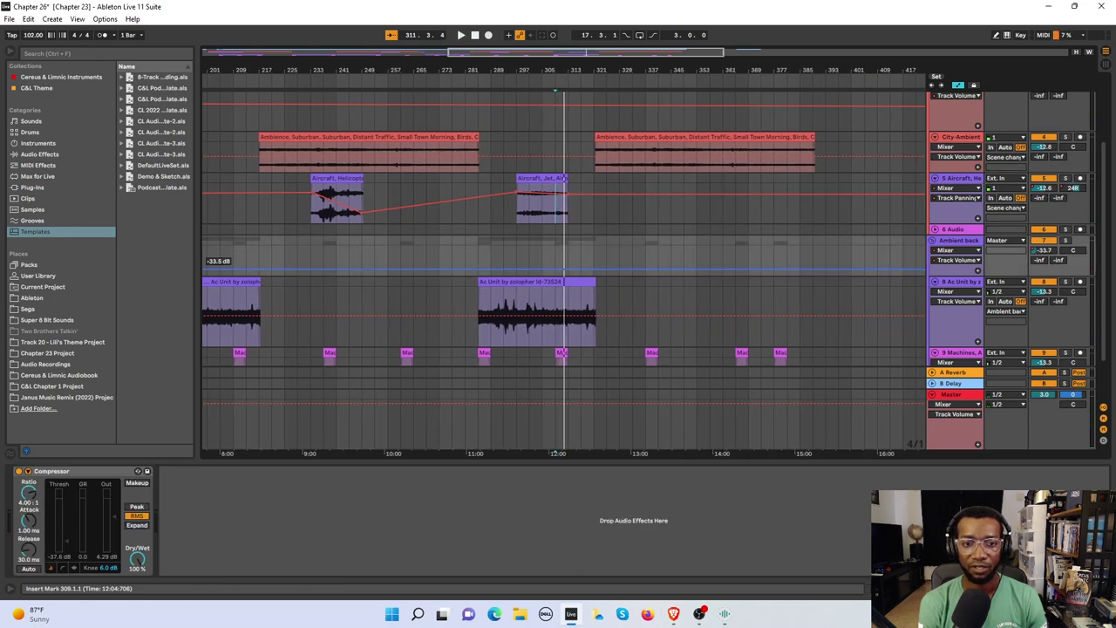
left_click_drag(528, 271, 553, 266)
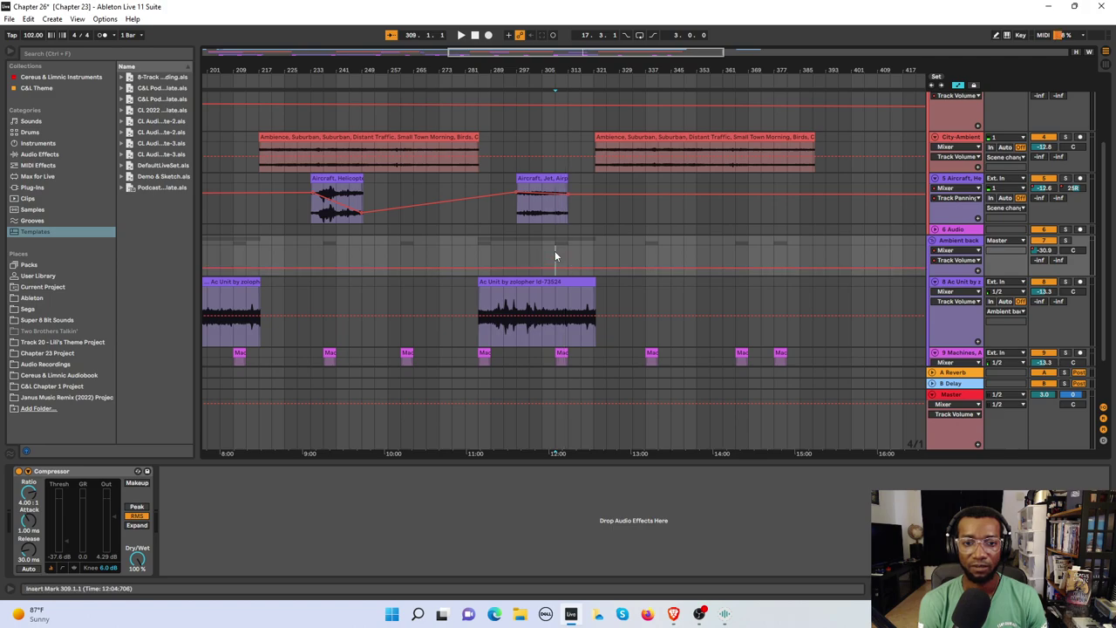
key("space")
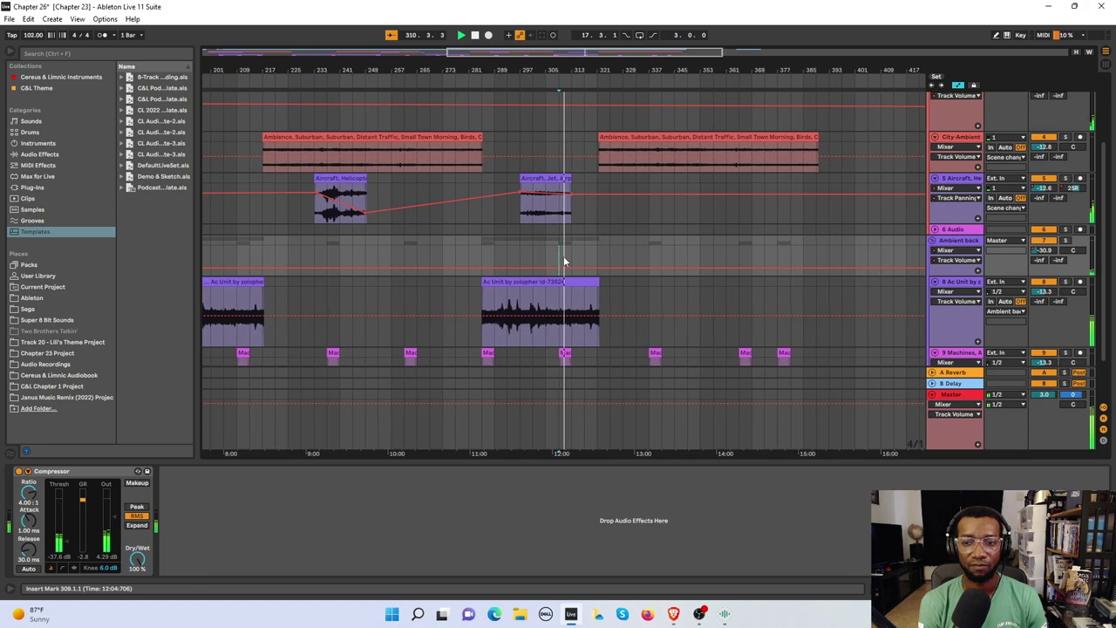
key("space")
Show the ambient background track's panning automation and set it to 18L.
left_click(974, 302)
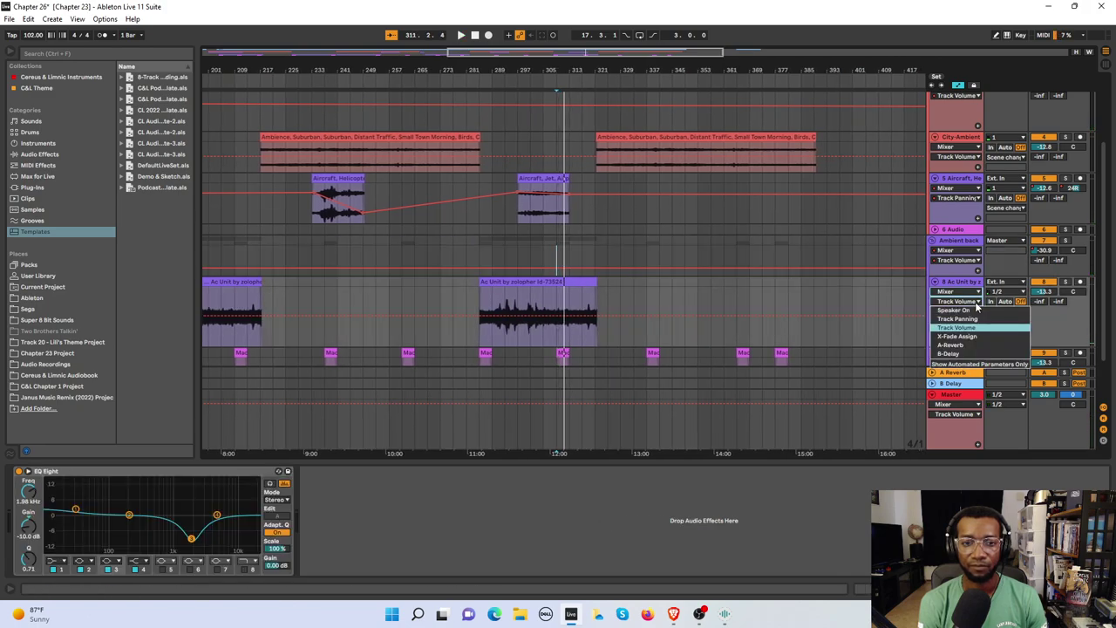
left_click(981, 265)
left_click(981, 260)
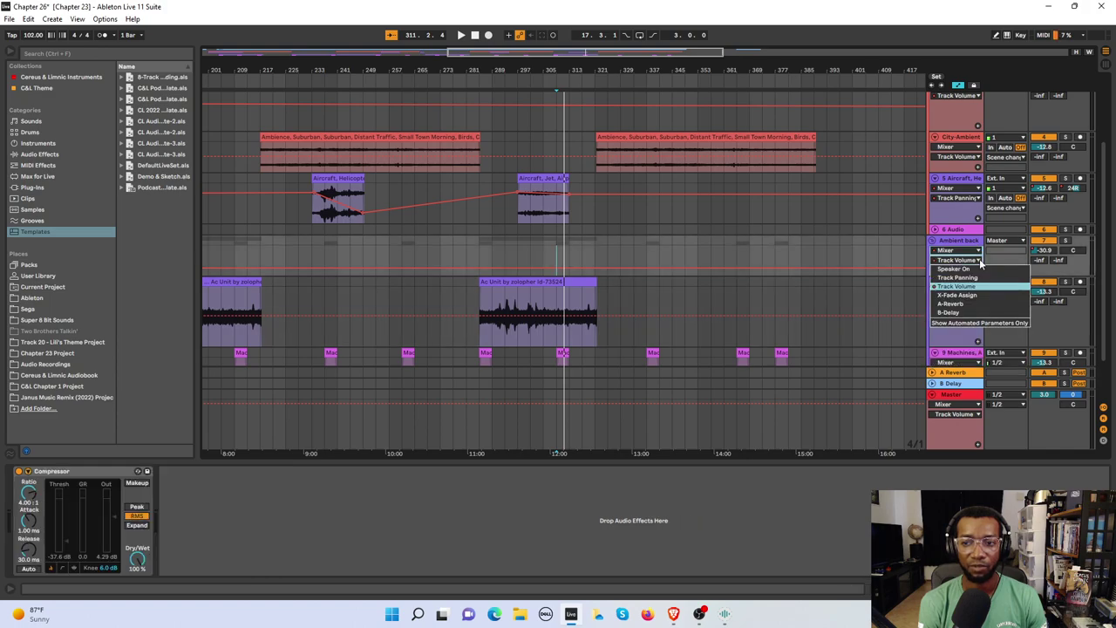
left_click(957, 277)
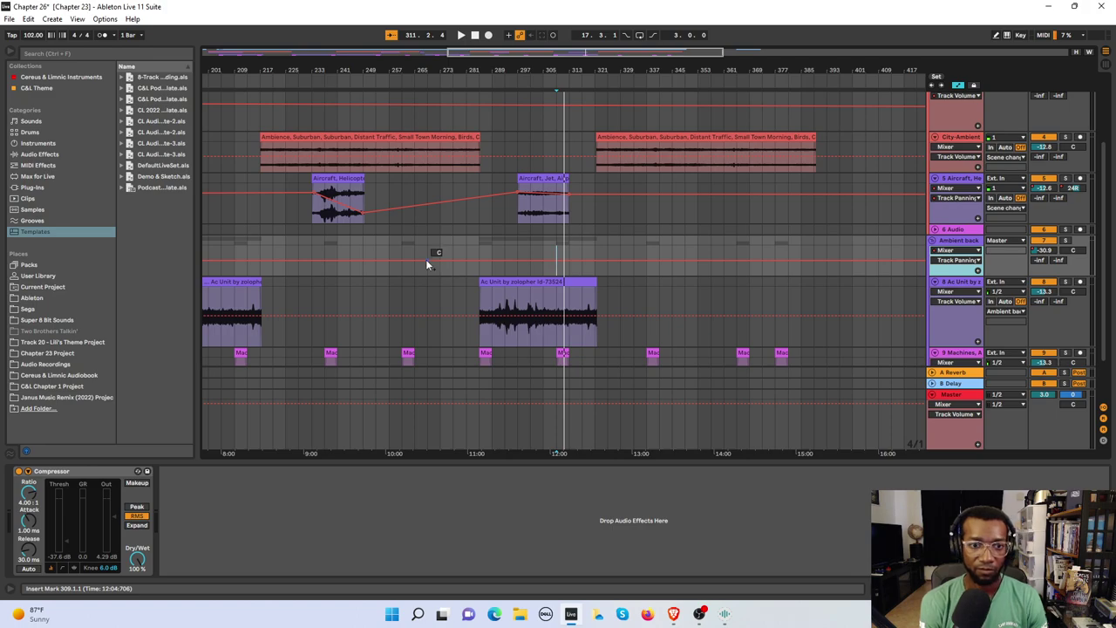
left_click(398, 255)
key("minus")
key("minus")
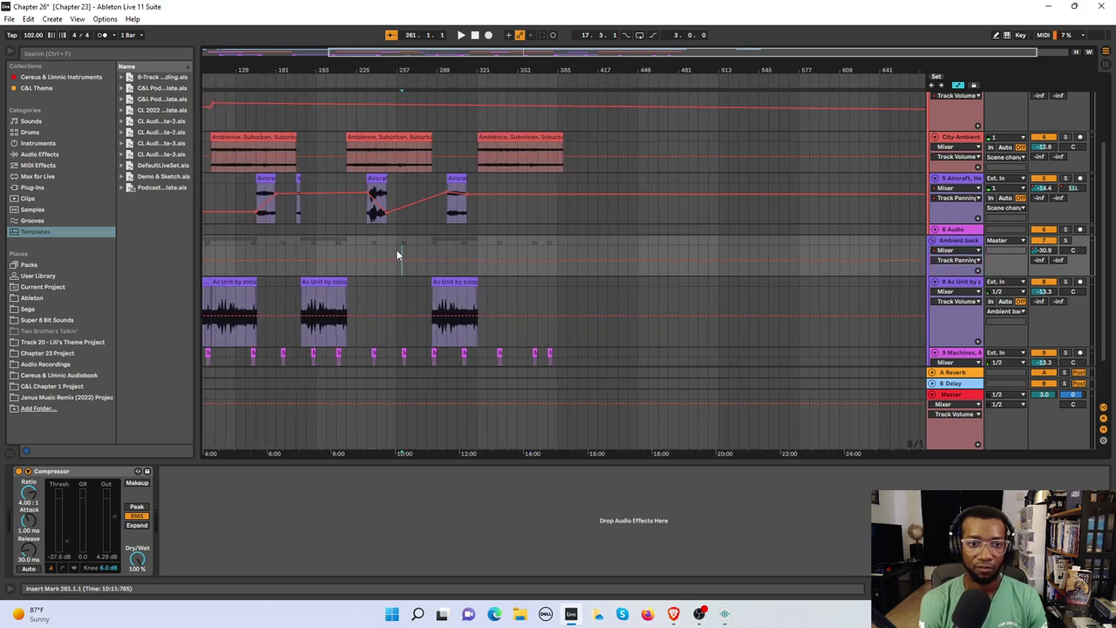
key("minus")
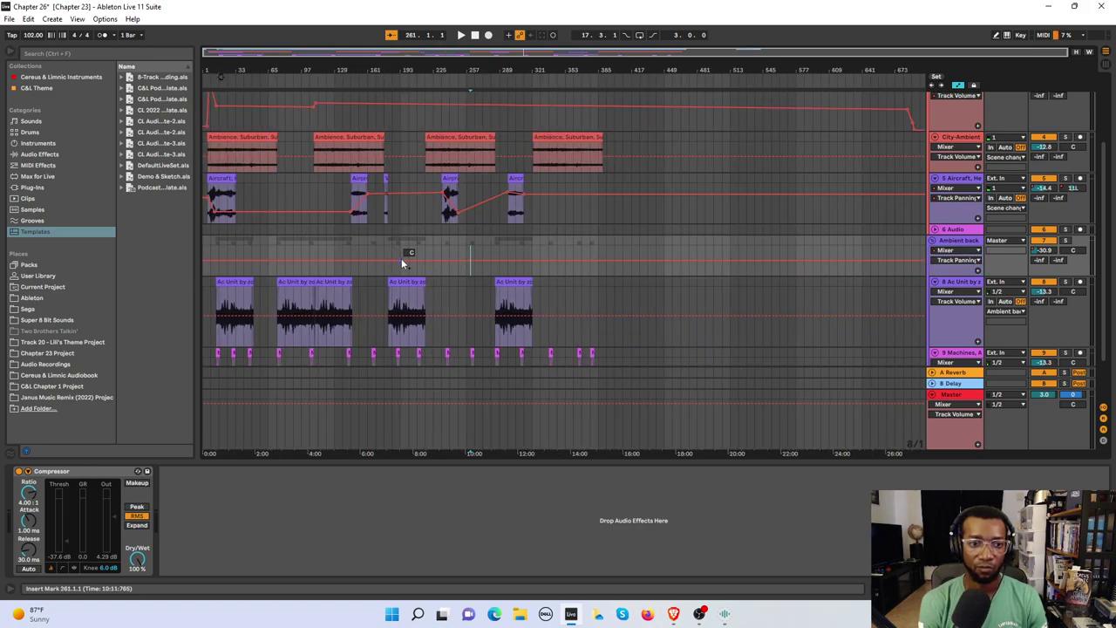
left_click_drag(401, 258, 401, 264)
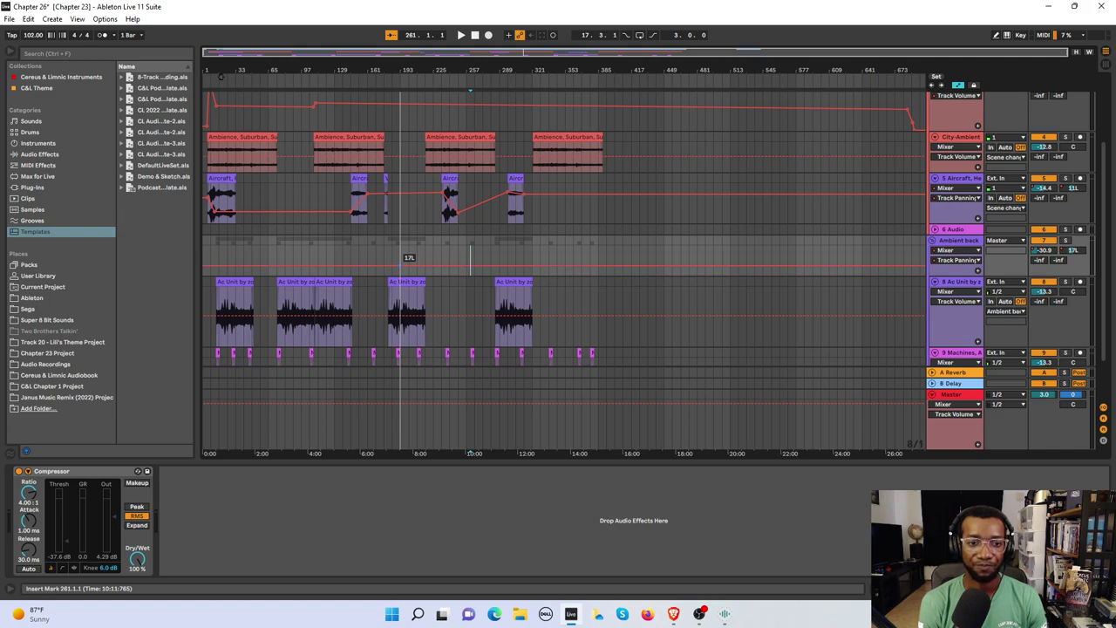
left_click_drag(401, 264, 401, 265)
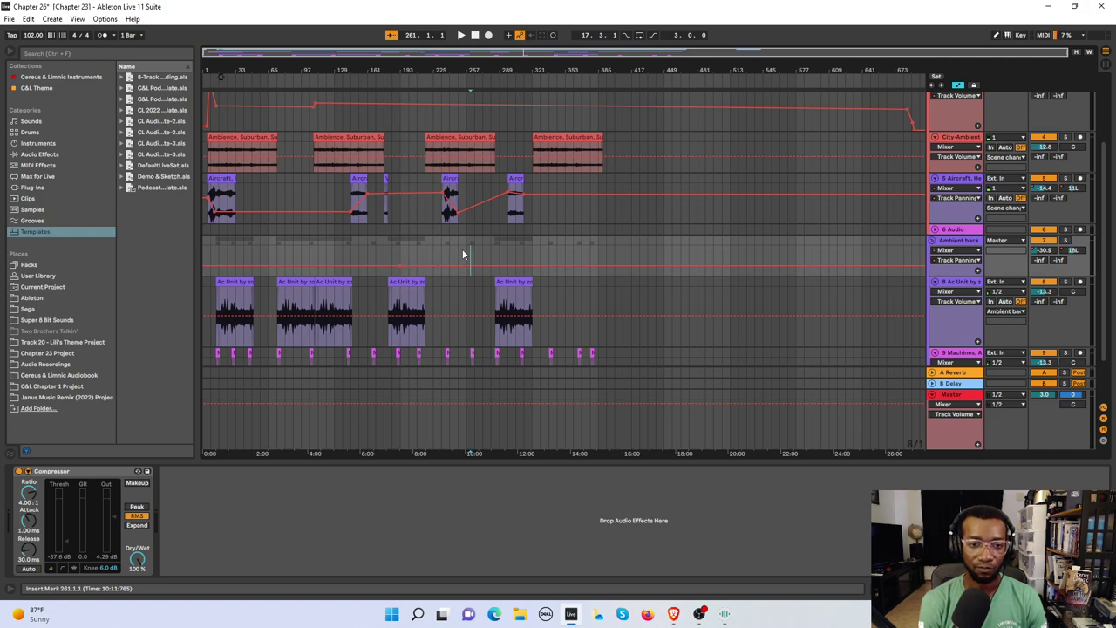
Play from near bar 305 to audition the new ambient panning by the final aircraft pass.
left_click(509, 252)
key("space")
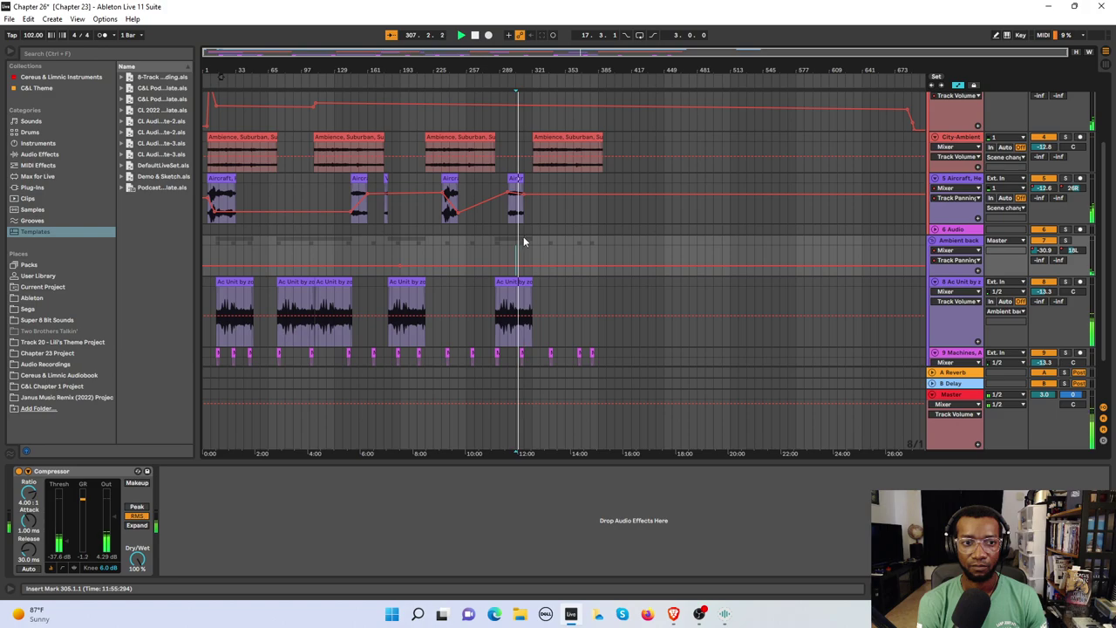
scroll(710, 242, "up", 2)
scroll(683, 257, "up", 4)
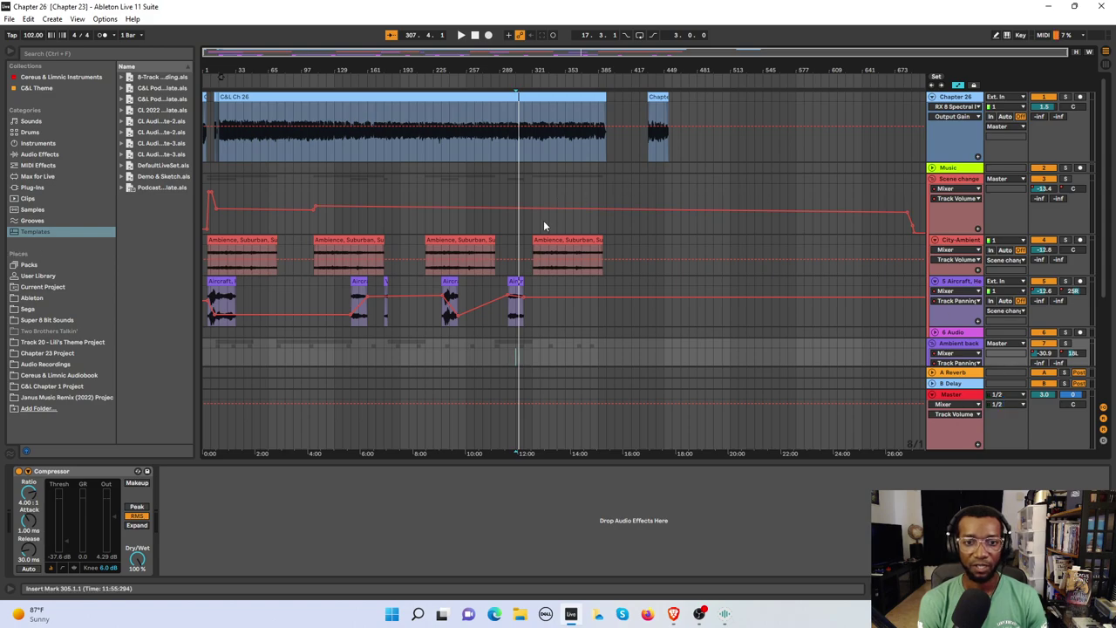
scroll(544, 225, "down", 3)
scroll(567, 192, "up", 3)
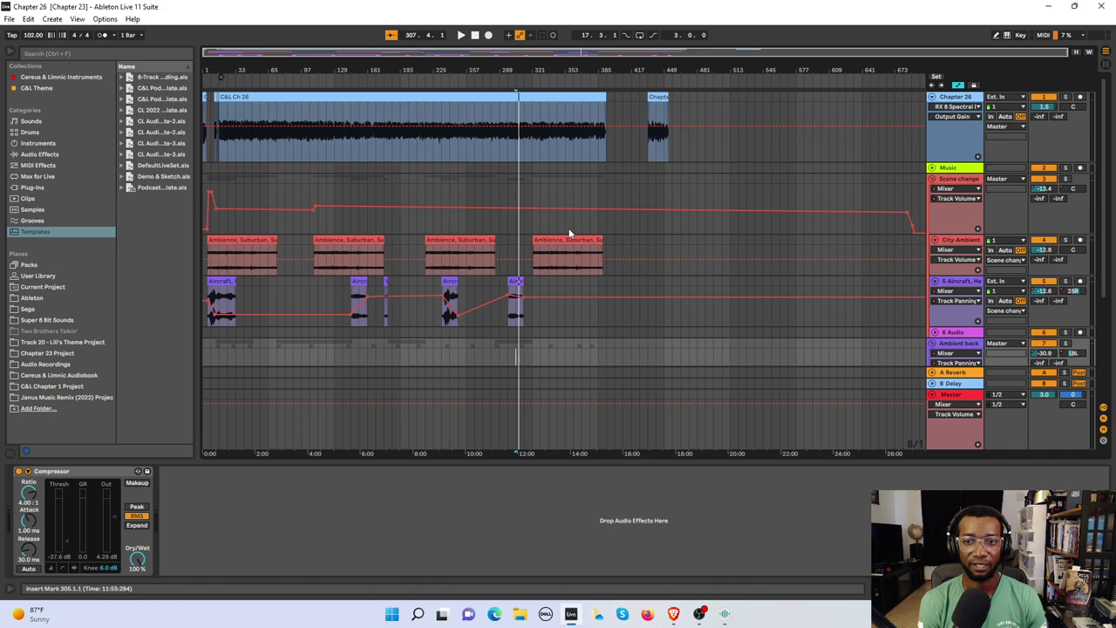
Bring the OBS Studio window to the front from the taskbar.
left_click(701, 616)
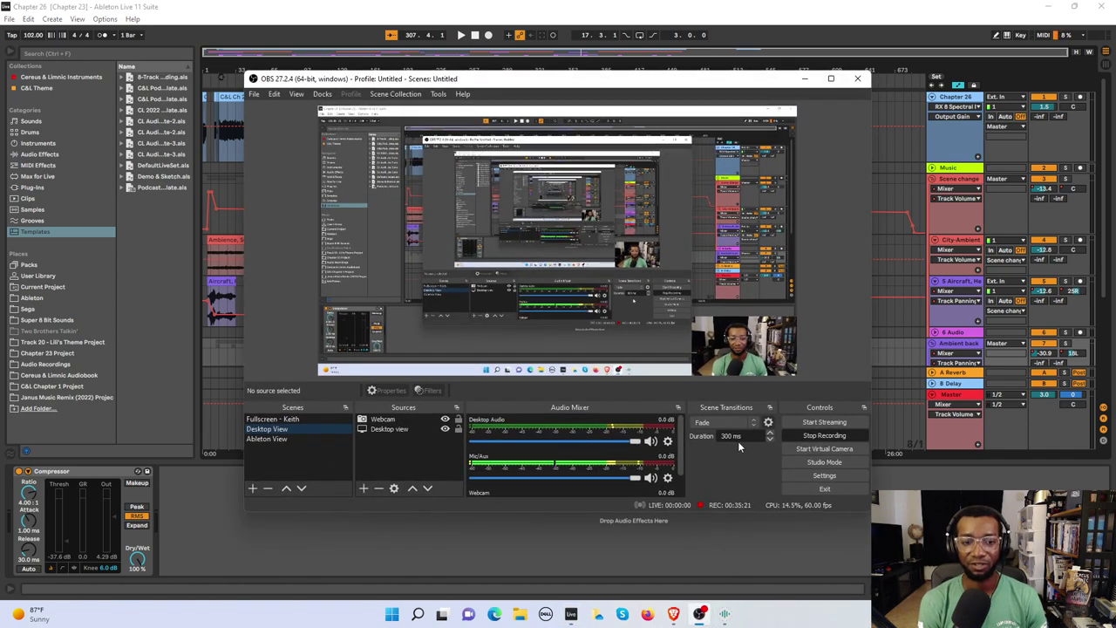